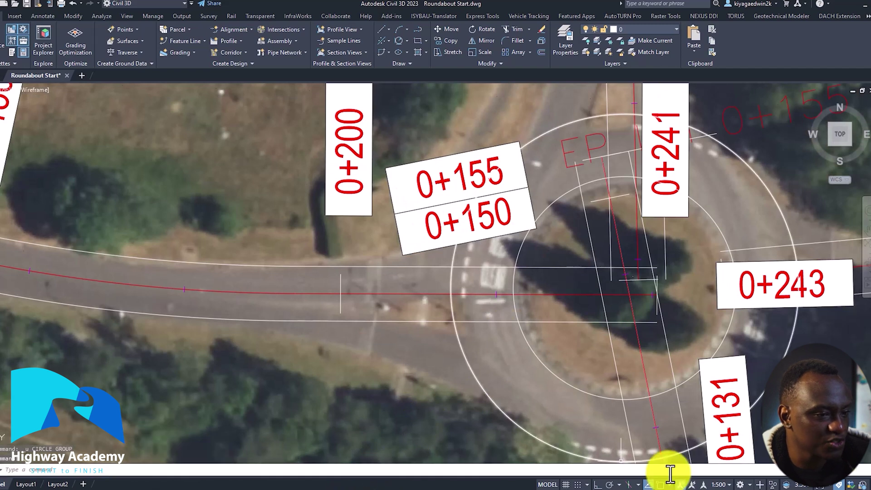
Step: Set the annotation scale to 1:75 and erase the two white circles drawn over the roundabout
click(714, 483)
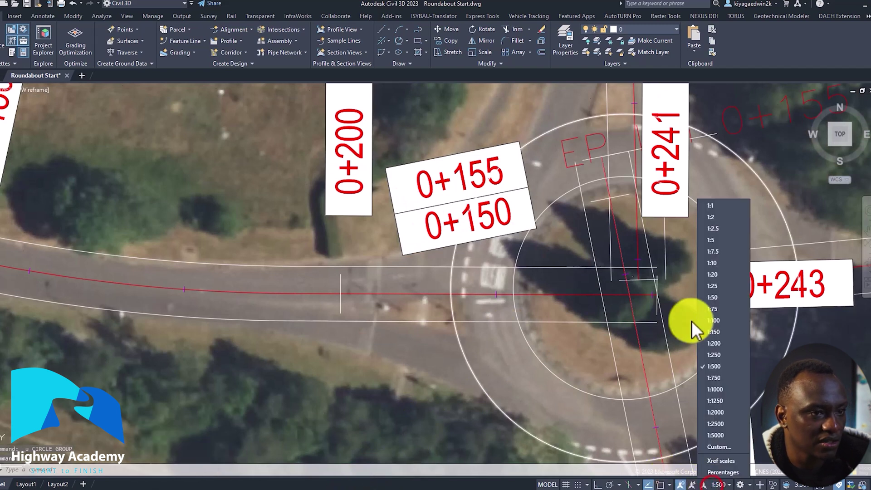
click(712, 308)
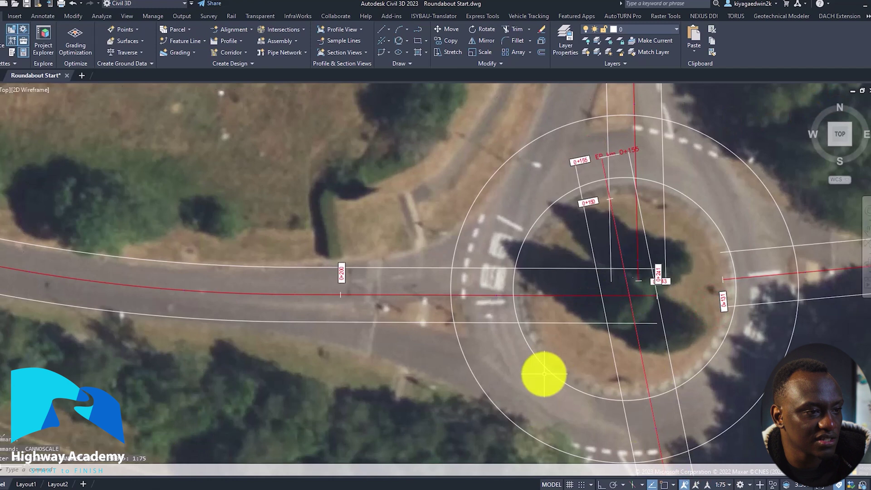
click(558, 361)
click(481, 405)
key(Delete)
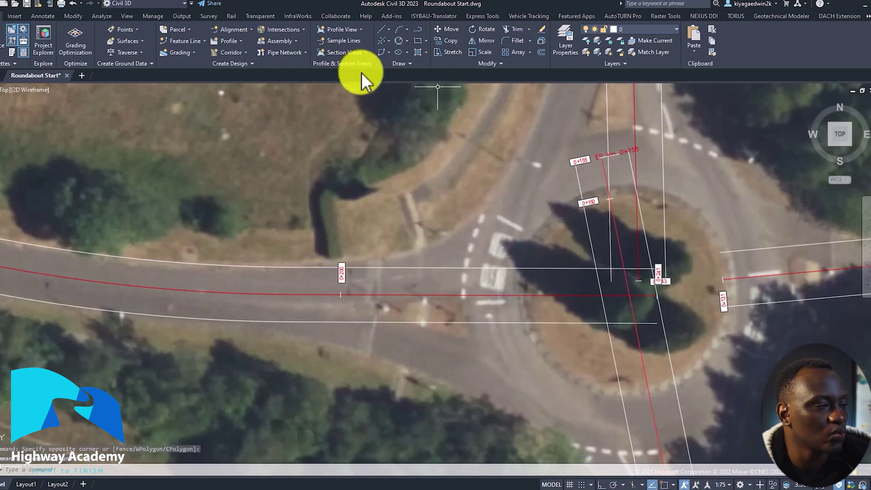
Step: Begin a new alignment layout named Roundabout Alignment with the type Centerline
click(235, 29)
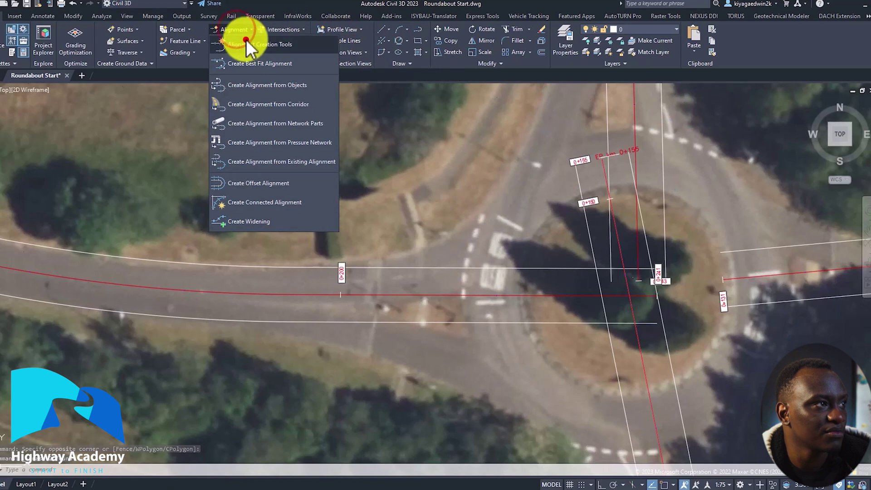
click(246, 40)
double_click(412, 125)
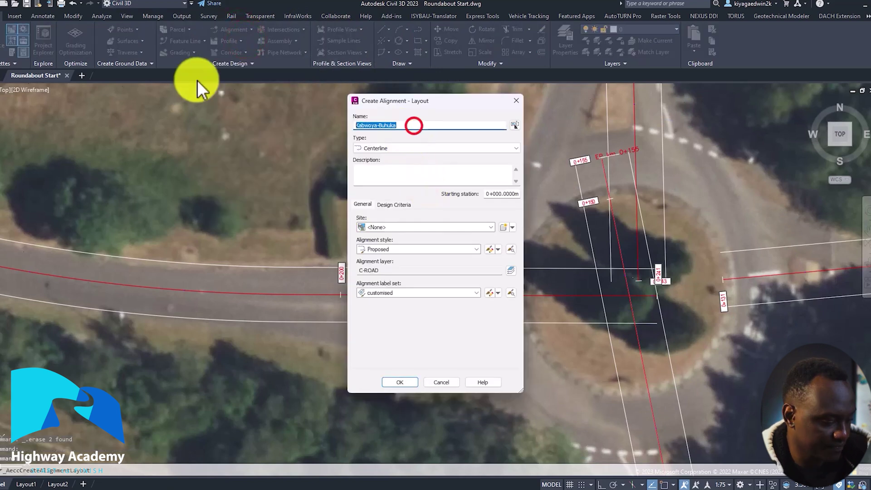
text(Roundabout Alignment)
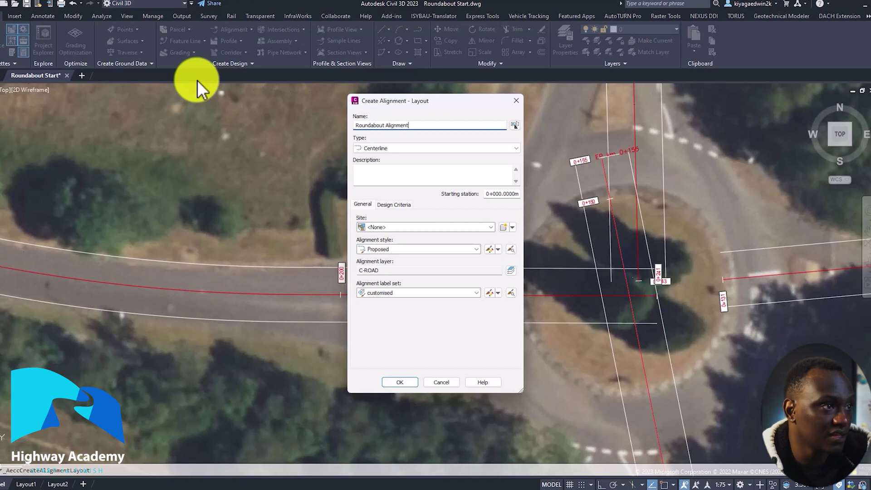
click(401, 145)
click(402, 154)
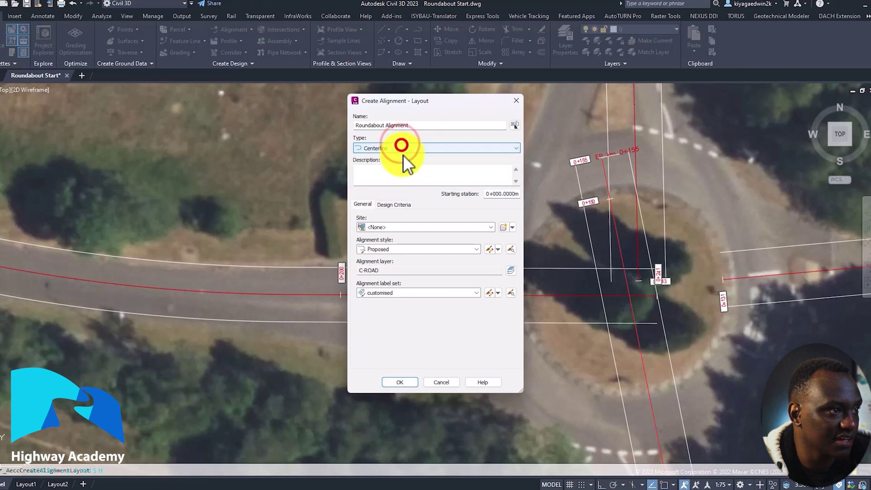
Step: Give the new alignment the Raymond Alignment Label style and the Raymond Label Set, and accept the settings
click(401, 249)
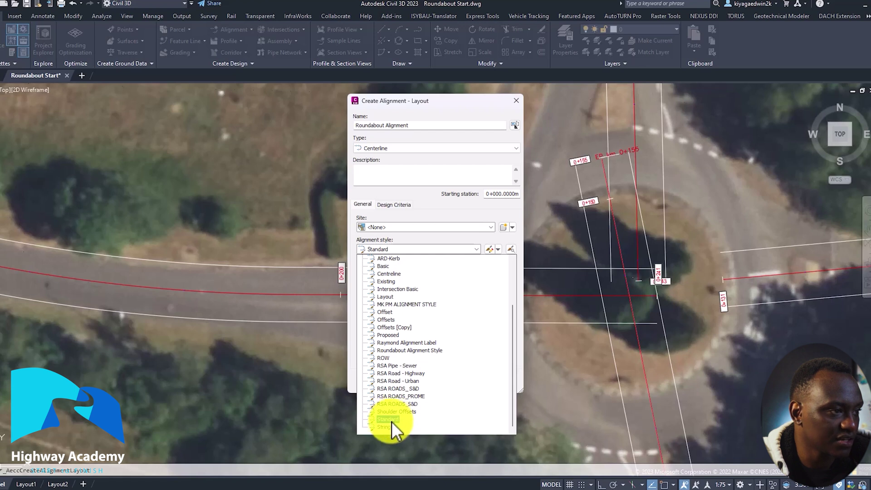
click(406, 341)
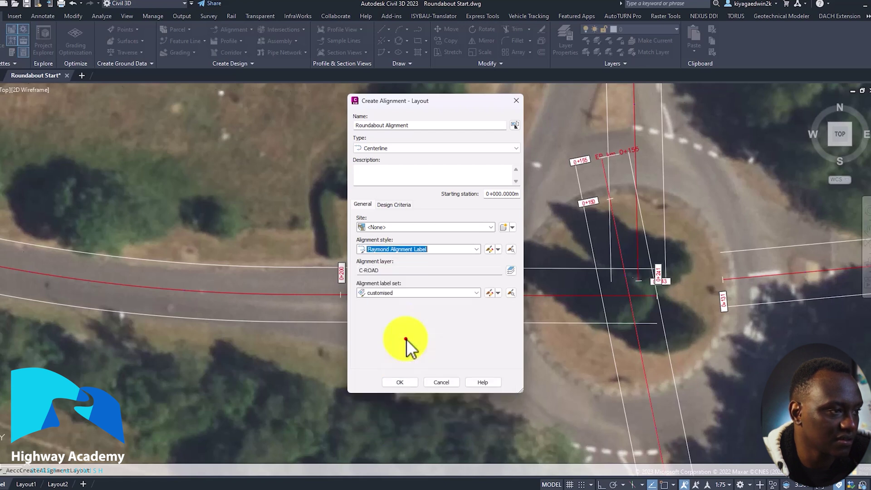
click(401, 293)
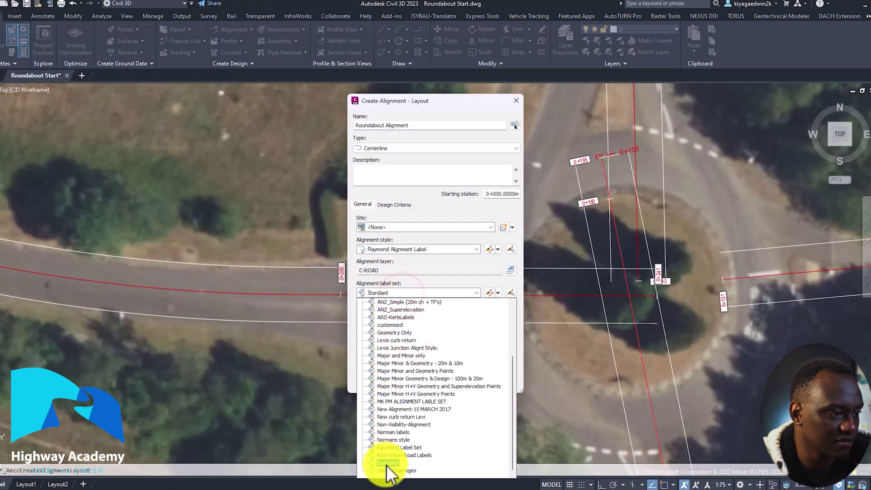
click(389, 448)
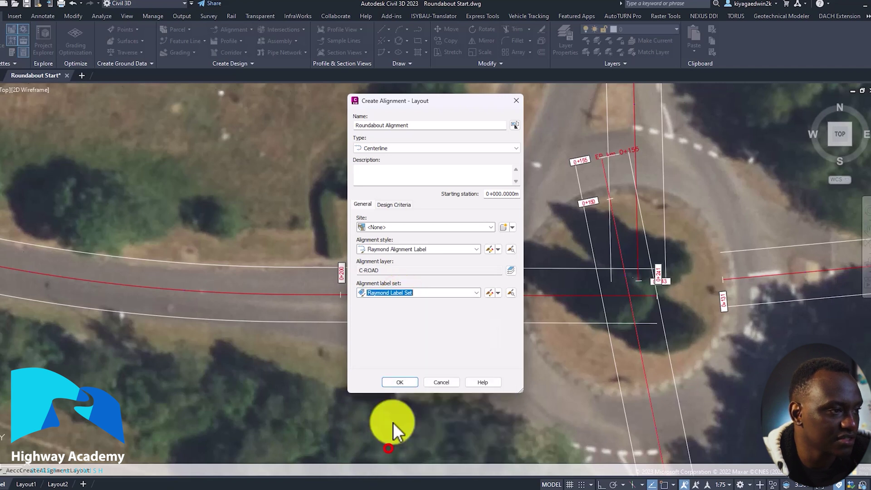
click(400, 384)
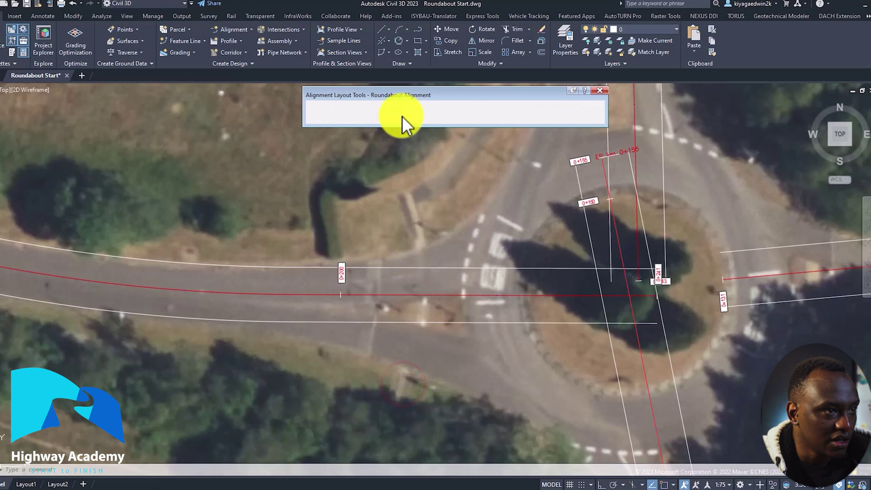
Step: Draw a clockwise fixed curve by center point and radius in the middle of the central island, with a 22 m radius
click(407, 110)
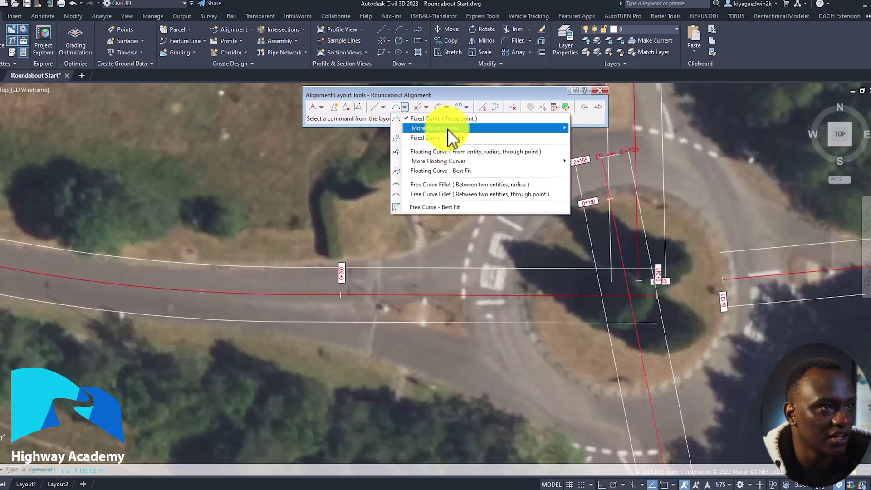
mouse_move(565, 130)
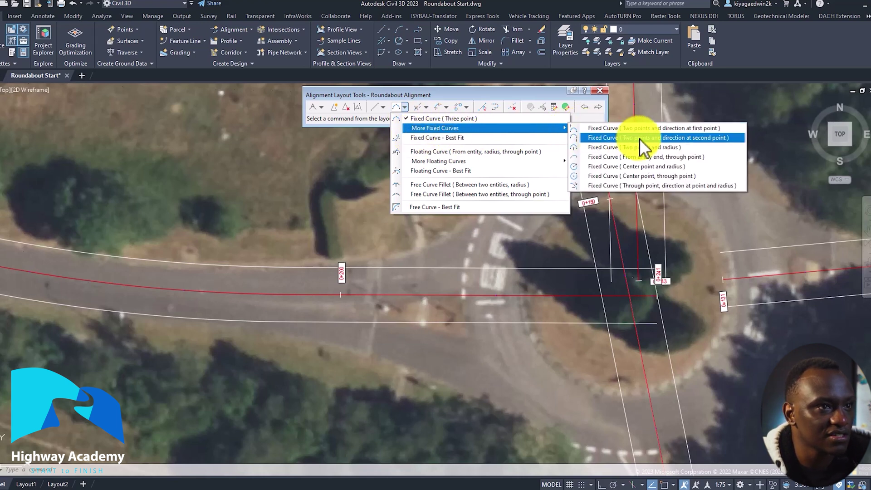
click(656, 167)
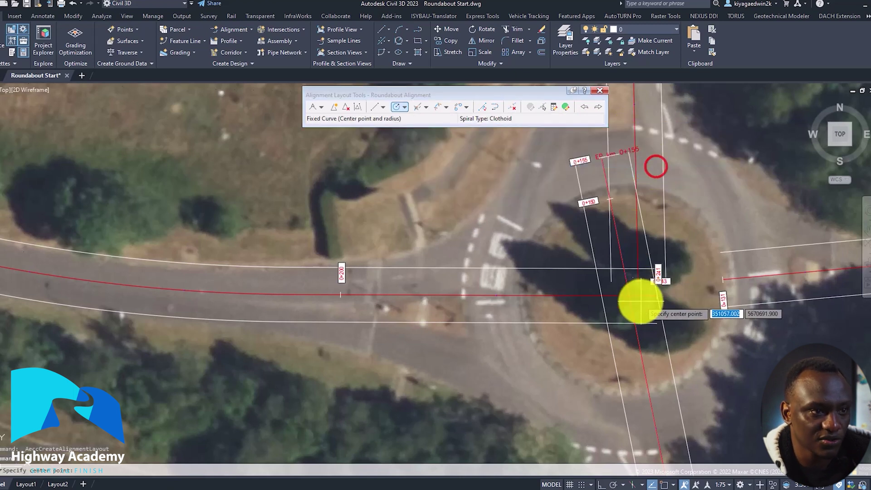
scroll(637, 290, up, 5)
click(607, 260)
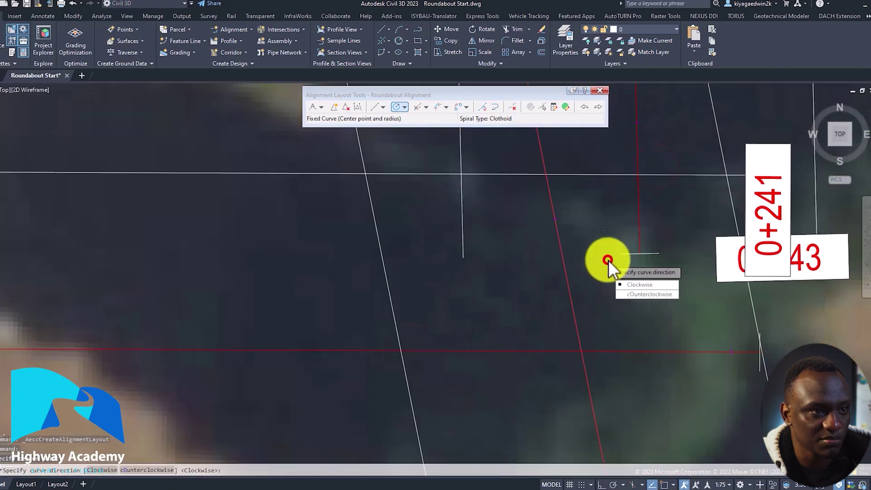
click(625, 282)
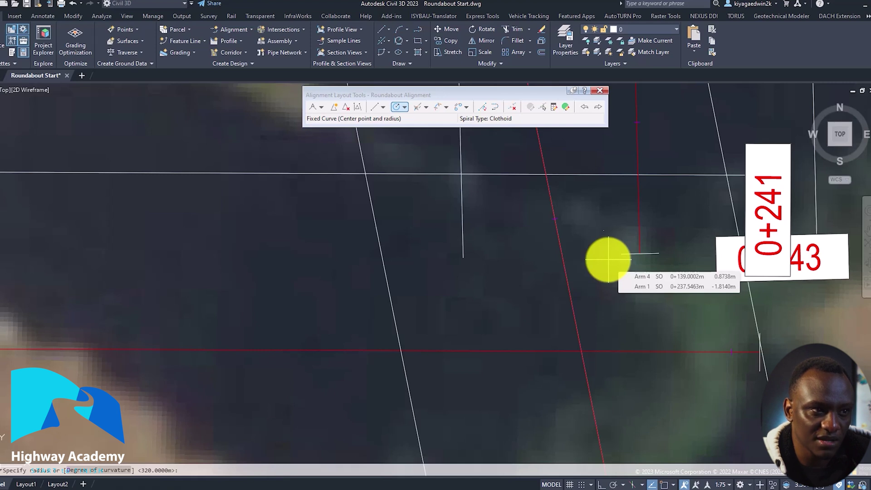
text(22)
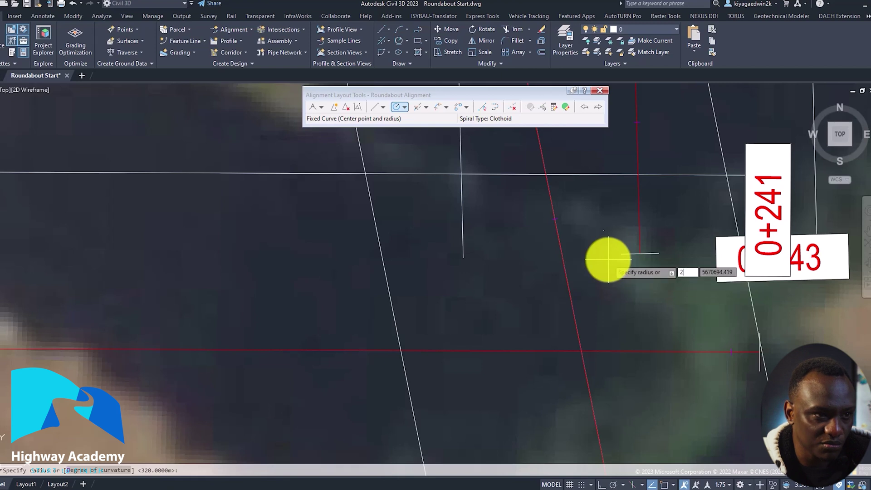
key(Return)
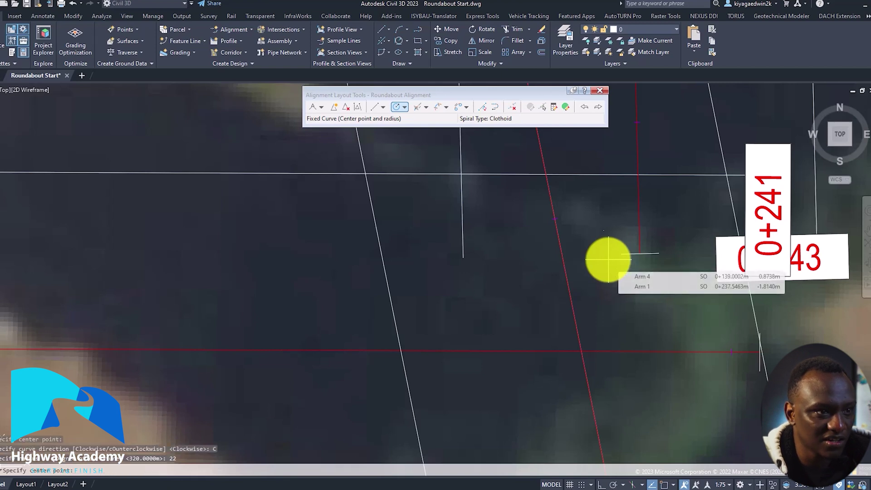
scroll(607, 259, down, 6)
scroll(619, 287, up, 2)
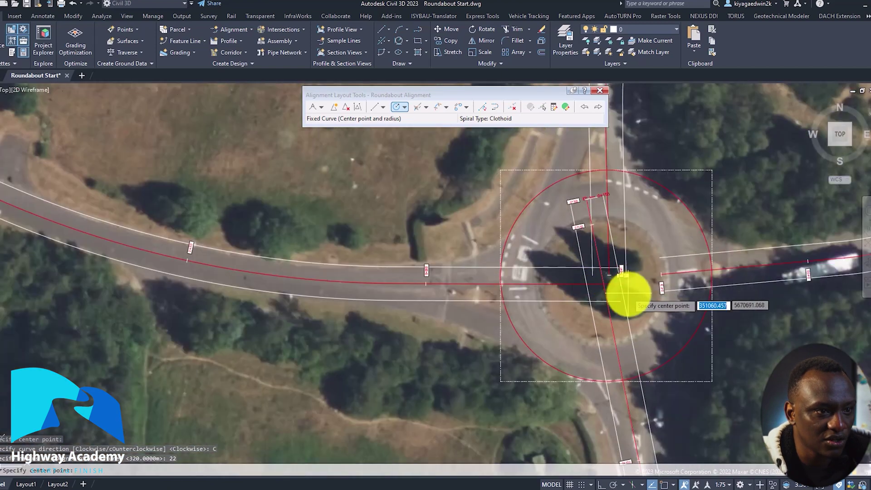
scroll(641, 305, up, 5)
scroll(643, 307, down, 4)
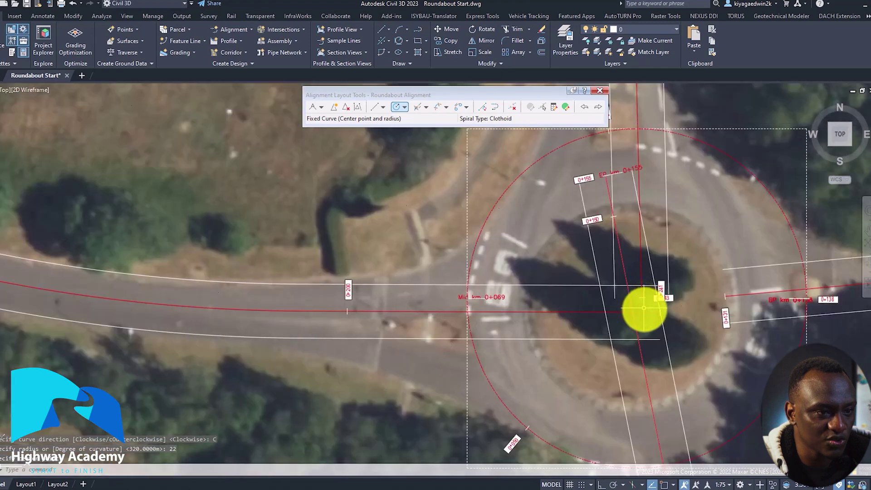
Step: Open the alignment entities table for the circular alignment and set the curve's radius to 18 m
click(744, 423)
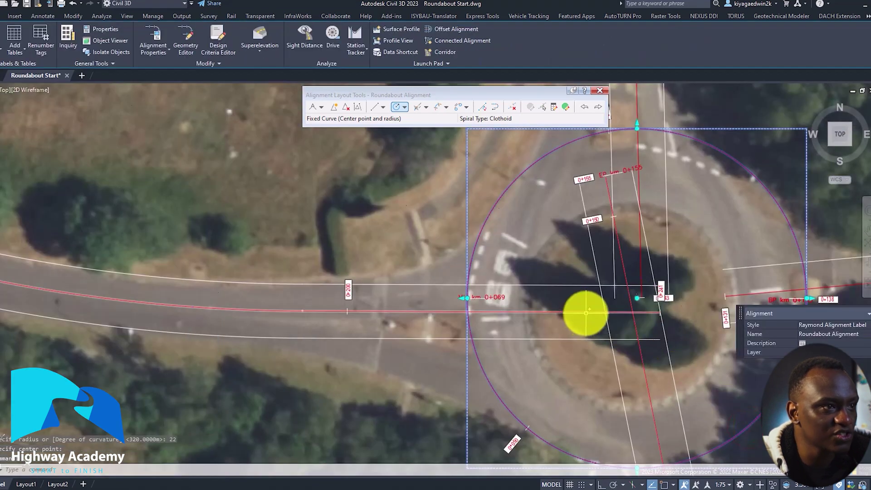
click(561, 109)
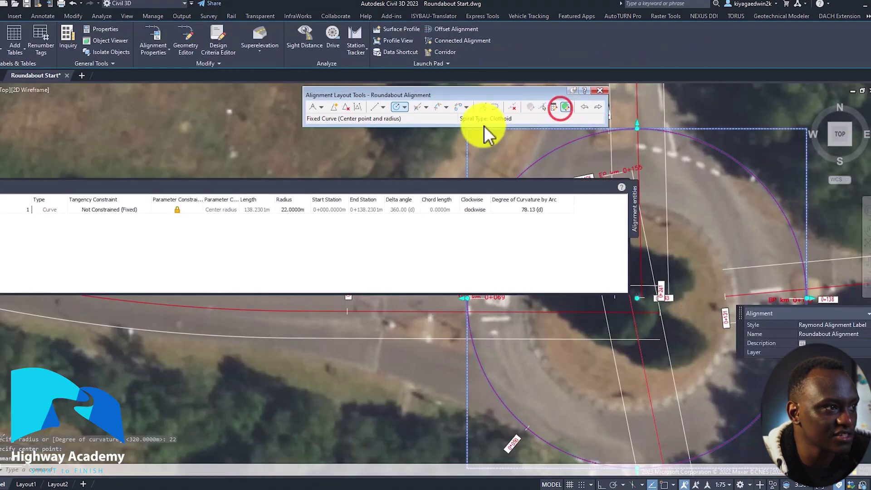
click(303, 210)
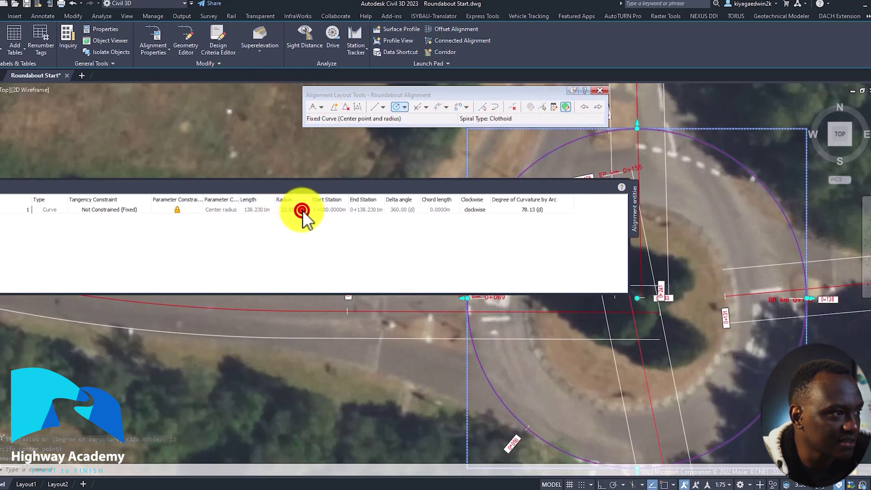
click(303, 210)
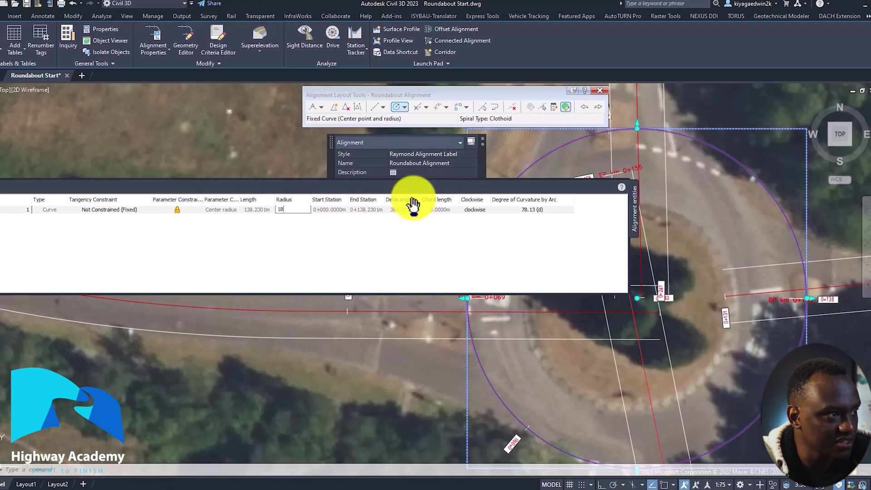
text(18)
key(Return)
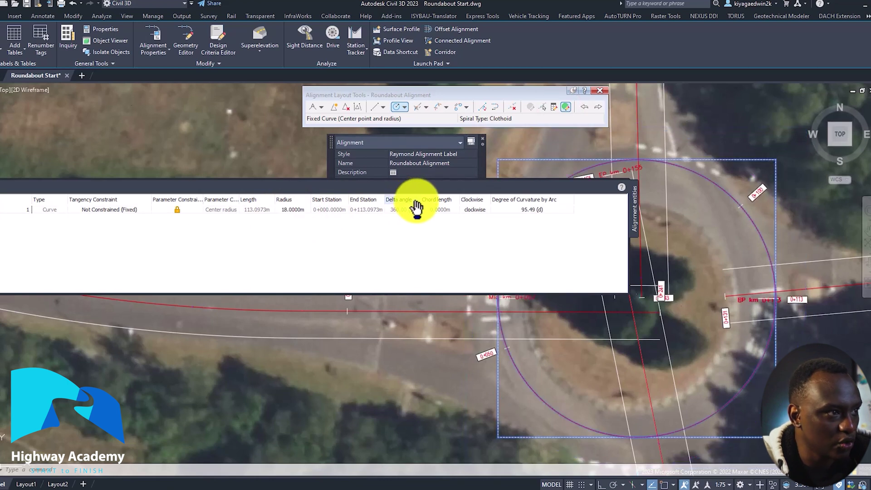
Step: Set the curve's radius to 14 m in the alignment entities table
click(308, 209)
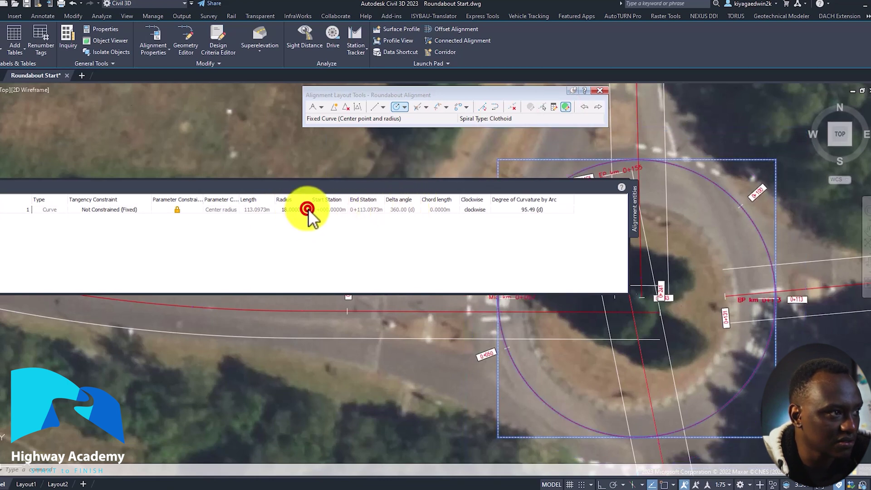
click(308, 209)
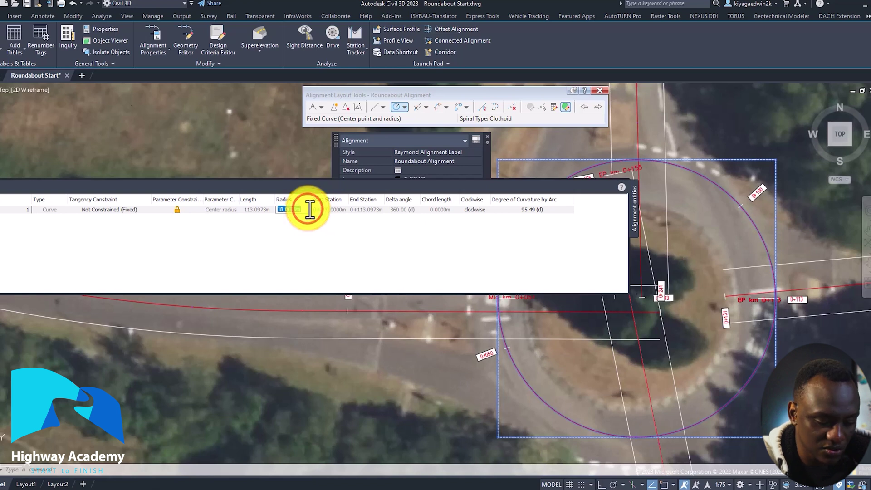
text(14)
key(Return)
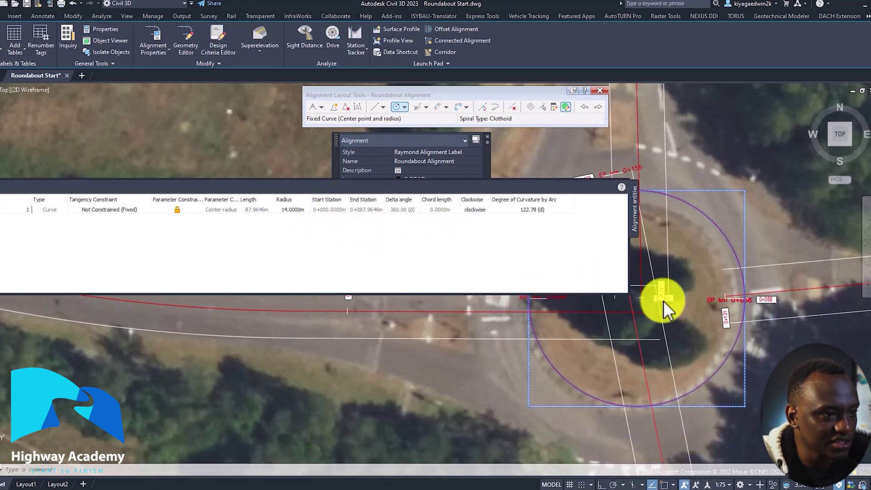
Step: Shift the circular alignment's center slightly northeast so the circle fits the edge of the central island, and deselect it
scroll(665, 385, down, 1)
scroll(700, 379, up, 3)
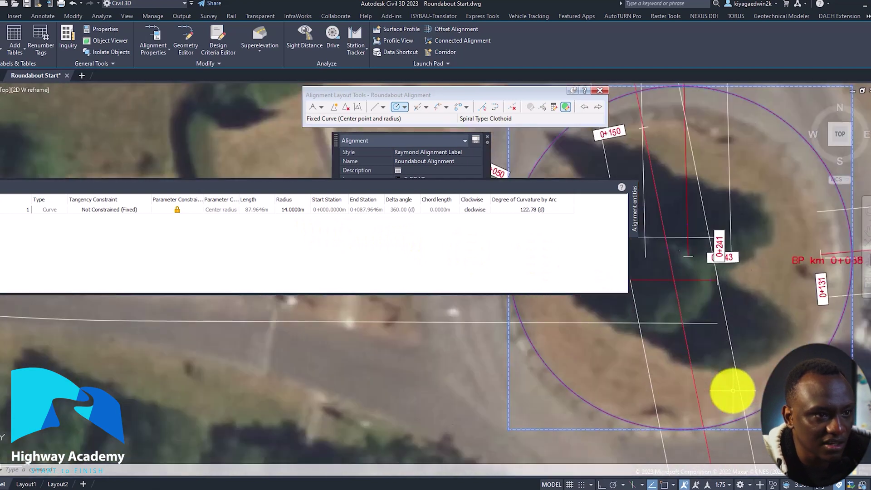
scroll(734, 338, down, 1)
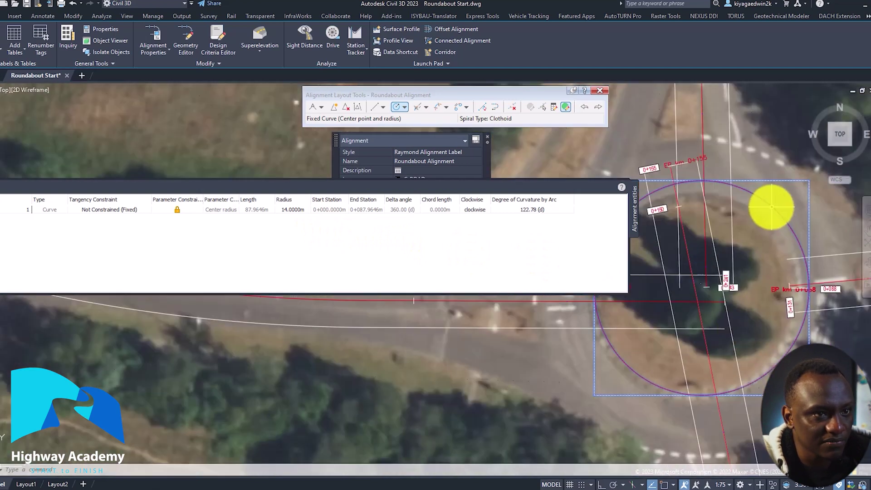
scroll(715, 283, up, 2)
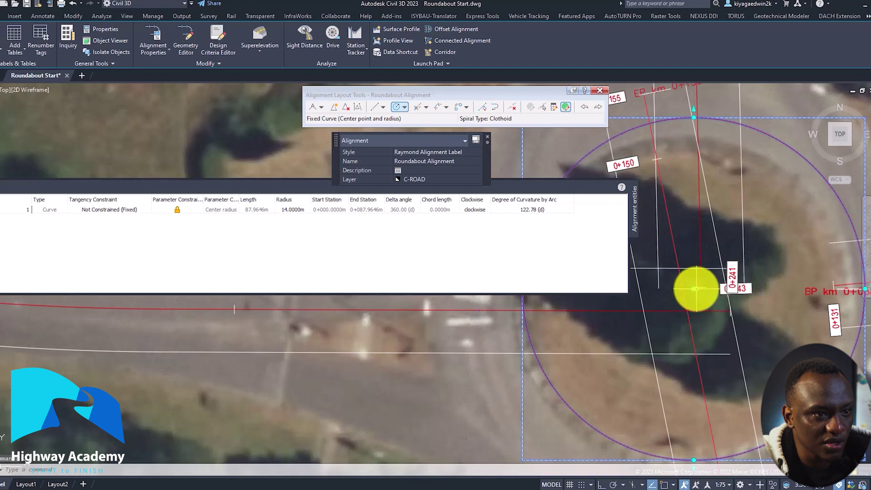
click(695, 289)
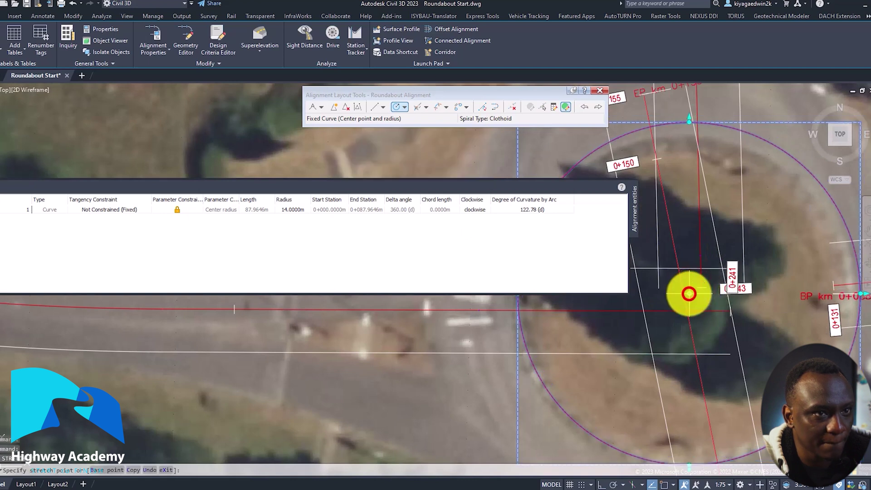
click(708, 273)
scroll(716, 269, down, 1)
key(Escape)
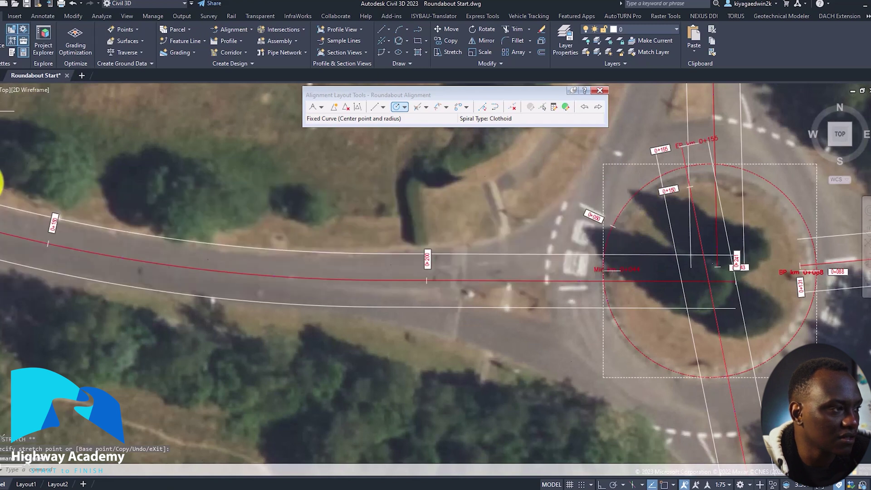
Step: Create one offset alignment on each side of the circular roundabout alignment, 2 m on the left and 8 m on the right
middle_drag(635, 272, 583, 241)
click(584, 288)
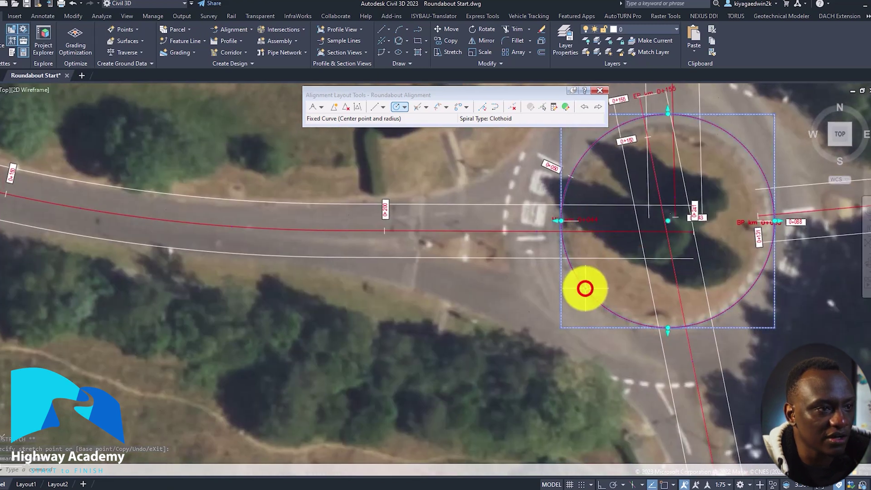
middle_drag(650, 160, 422, 182)
scroll(482, 311, up, 5)
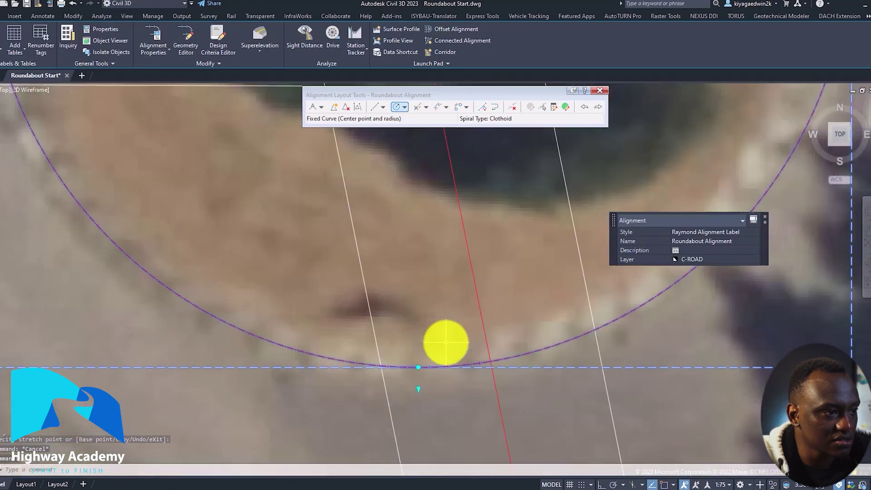
scroll(444, 341, down, 5)
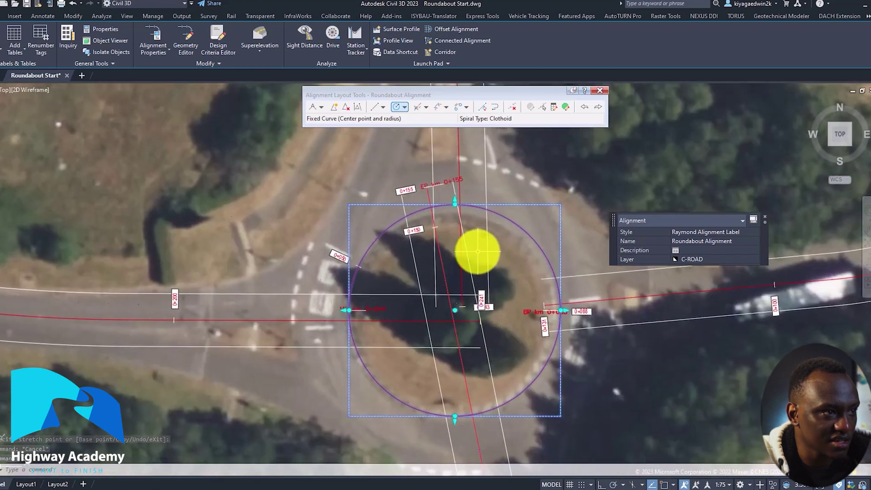
click(459, 30)
drag(417, 81, 208, 101)
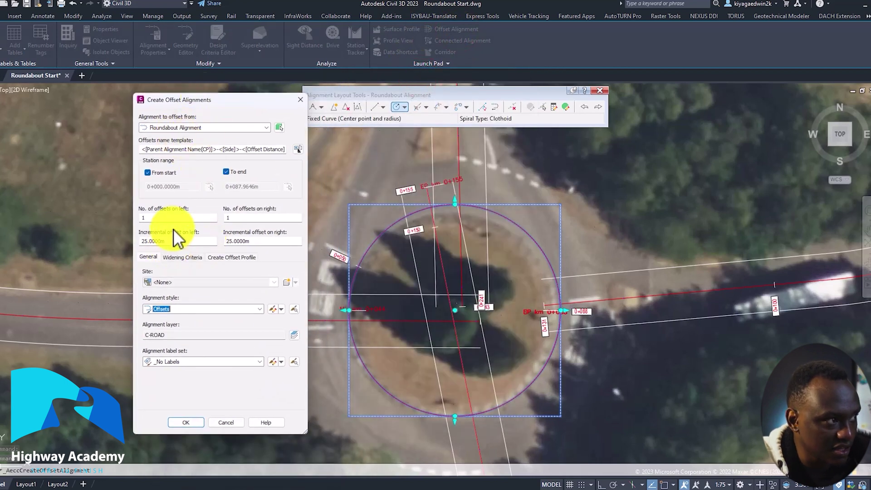
drag(171, 241, 89, 240)
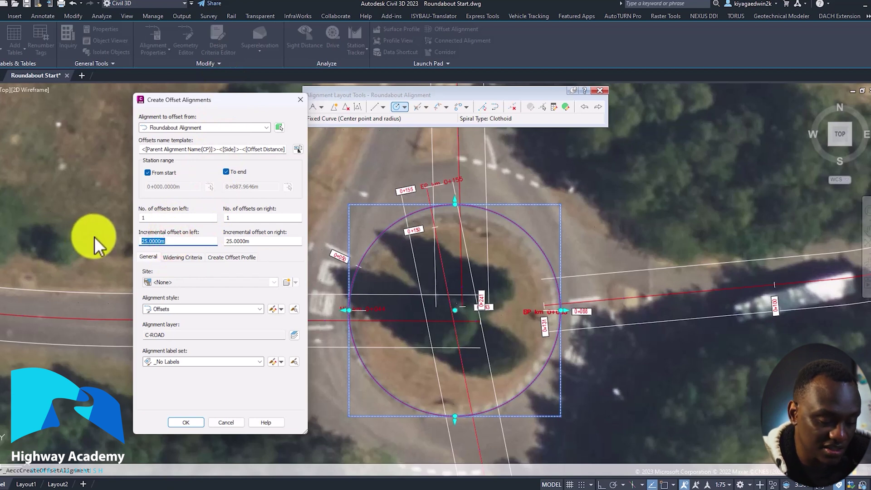
text(8)
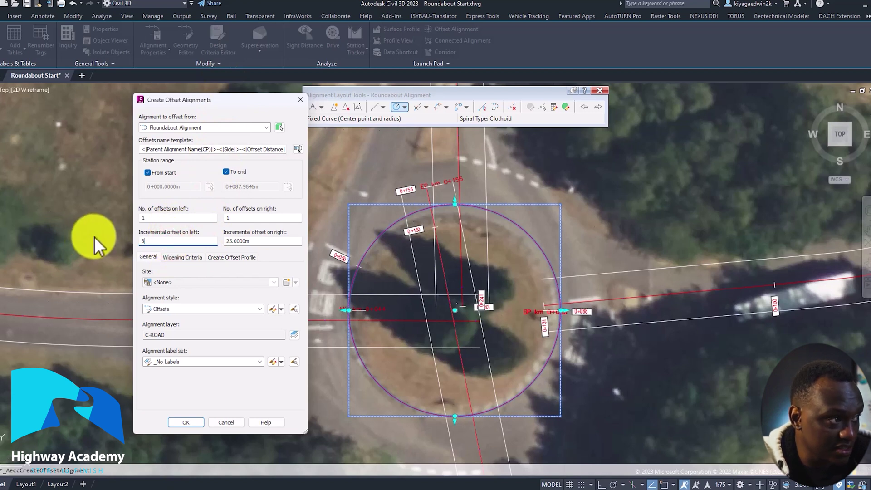
key(BackSpace)
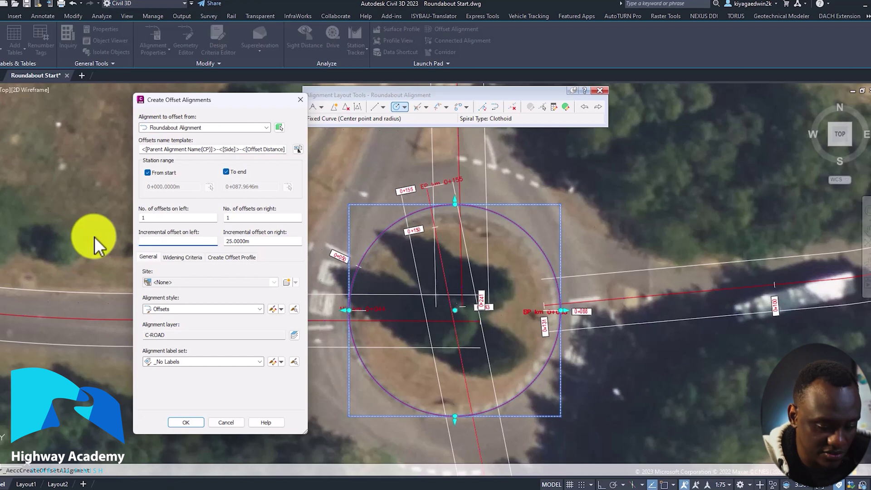
text(2)
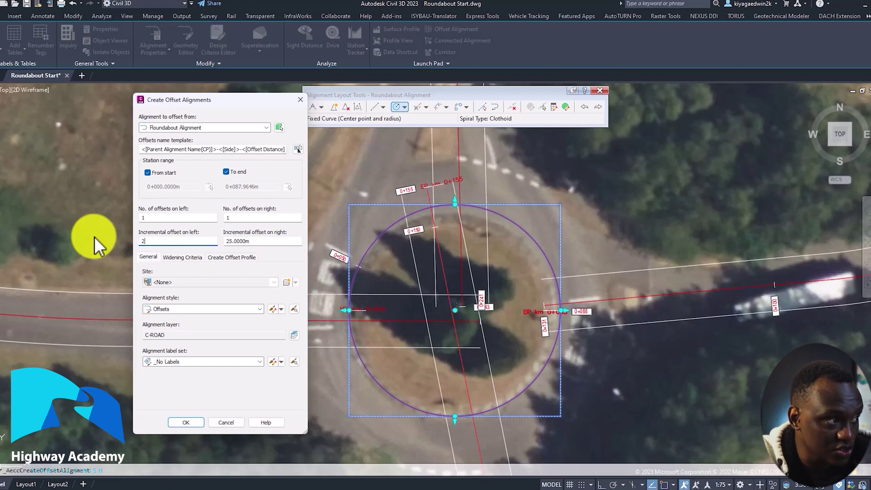
click(281, 238)
text(8)
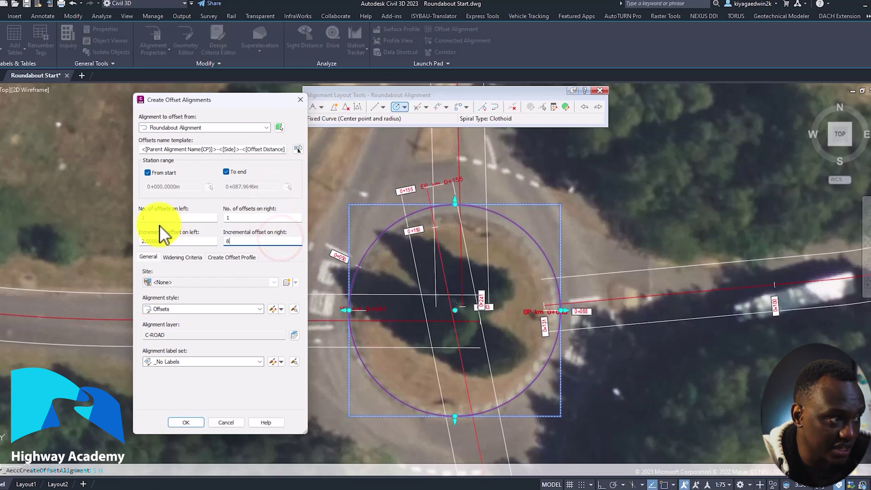
click(186, 423)
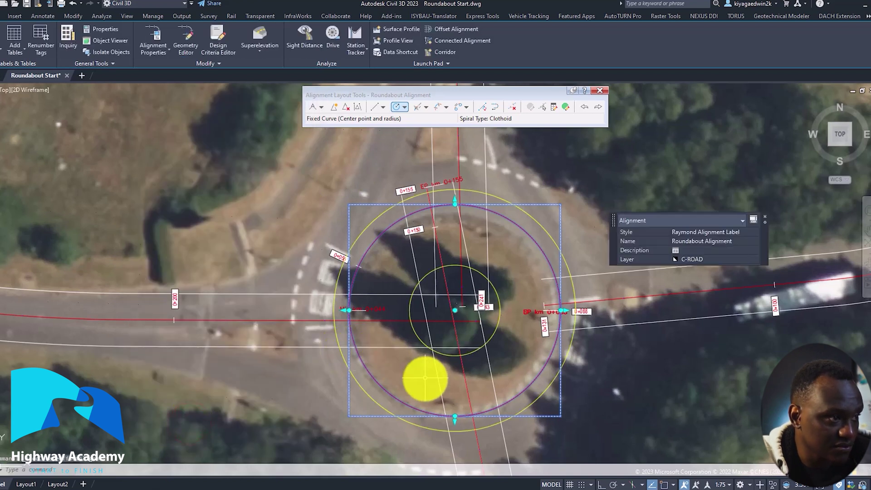
Step: Edit the offset parameters of the outer, left-side offset alignment to a nominal offset of -8 m
click(493, 285)
click(494, 291)
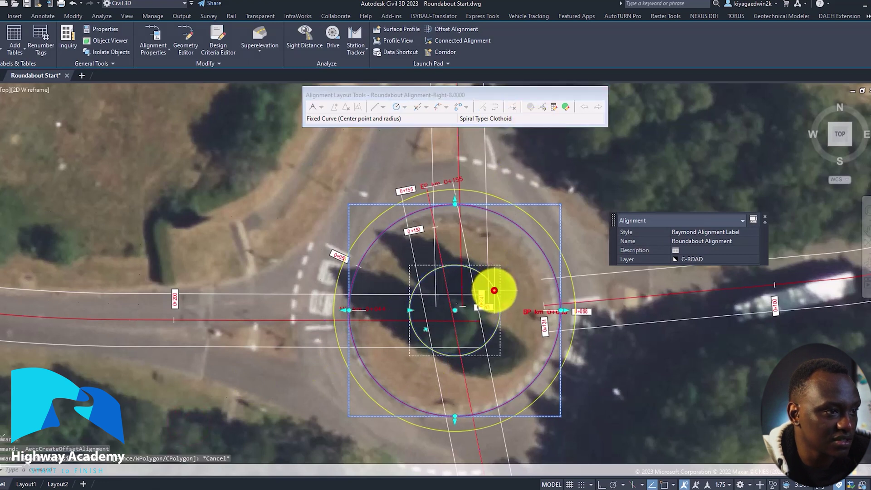
key(Escape)
click(518, 210)
right_click(520, 212)
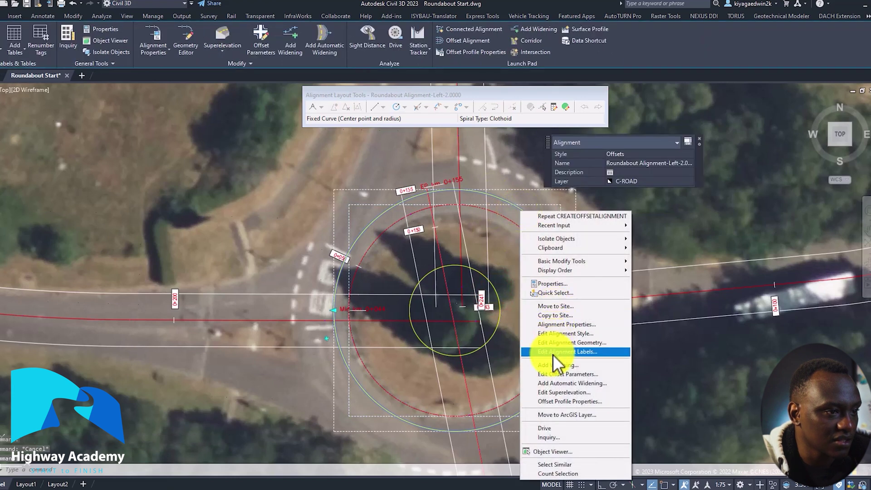
click(561, 374)
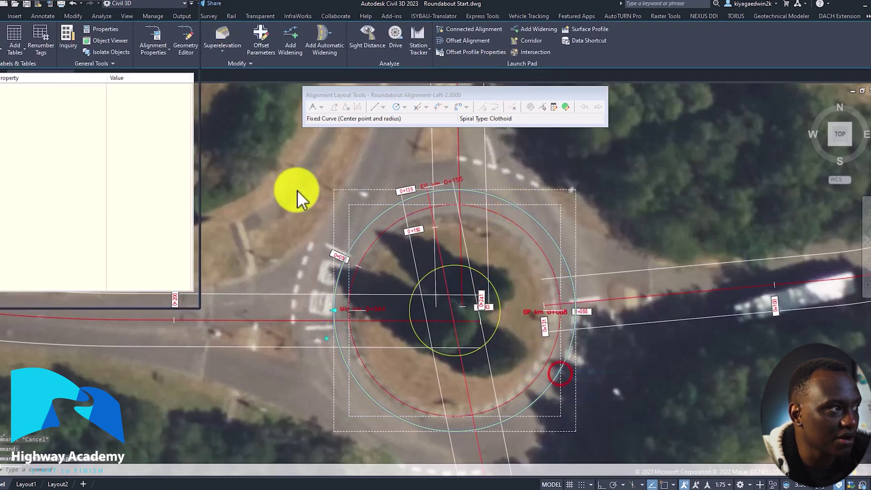
click(127, 23)
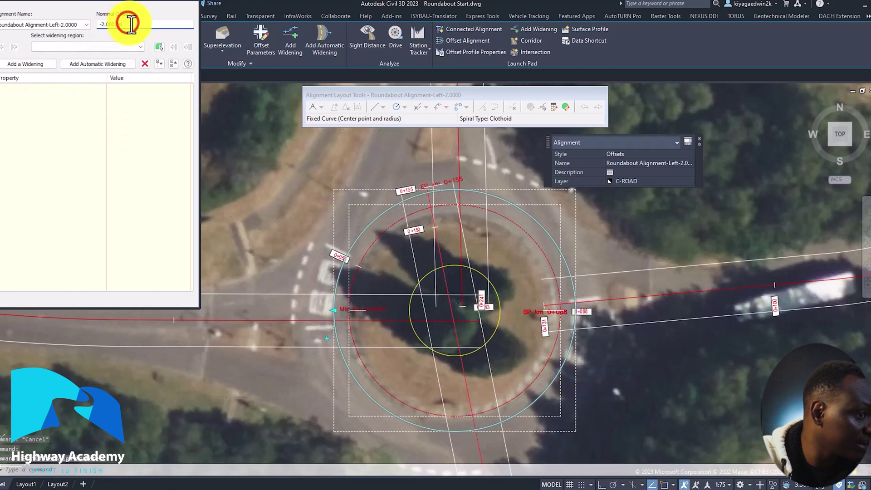
drag(128, 23, 105, 26)
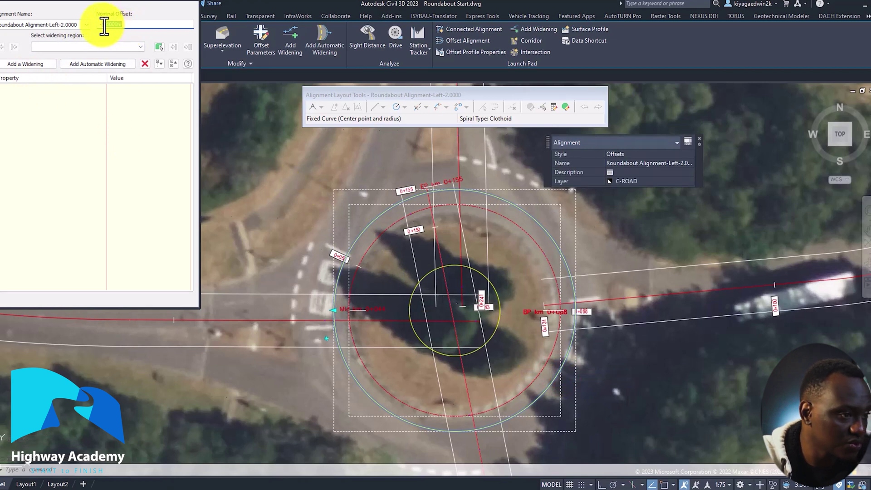
key(Return)
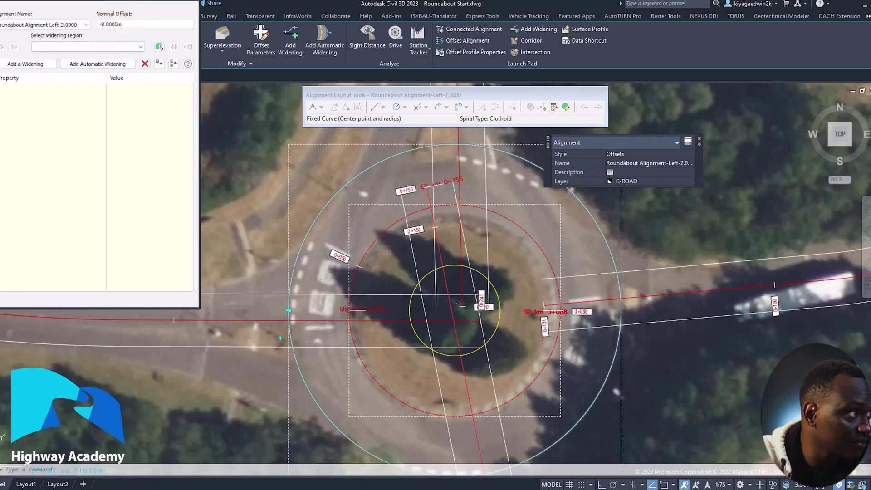
key(Escape)
Step: Edit the offset parameters of the inner, right-side offset alignment to a nominal offset of 2 m
click(416, 333)
right_click(416, 333)
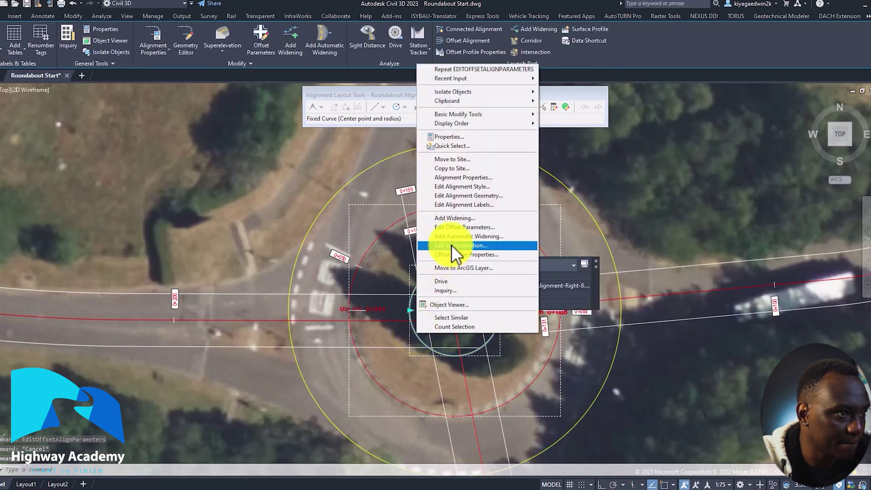
click(455, 228)
double_click(128, 25)
text(2)
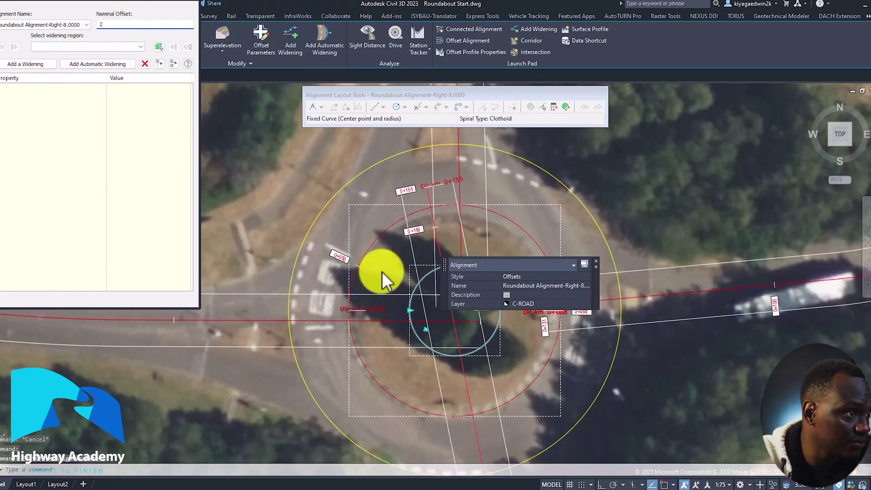
click(303, 210)
click(320, 233)
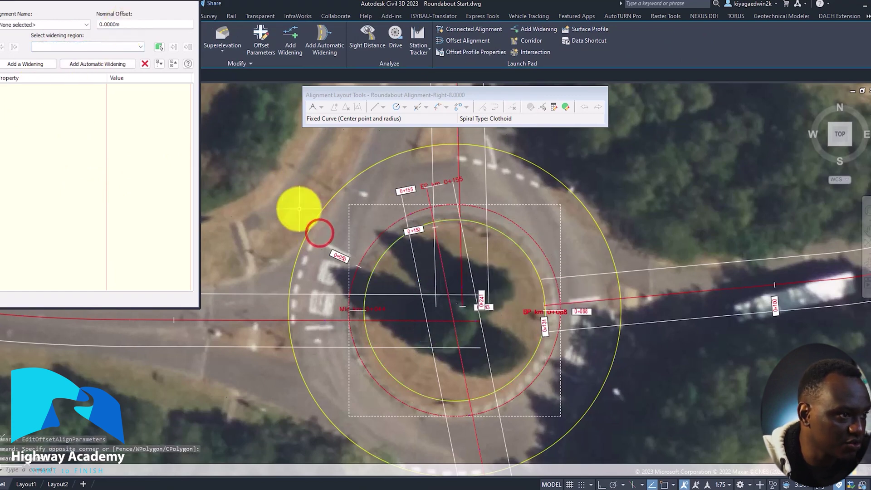
key(Escape)
Step: Close the alignment layout tools and shift the circular alignment's center slightly east to fit the aerial image, and deselect it
mouse_move(461, 405)
middle_down()
mouse_move(447, 369)
mouse_move(490, 300)
mouse_move(507, 338)
middle_up()
scroll(489, 300, down, 2)
mouse_move(506, 338)
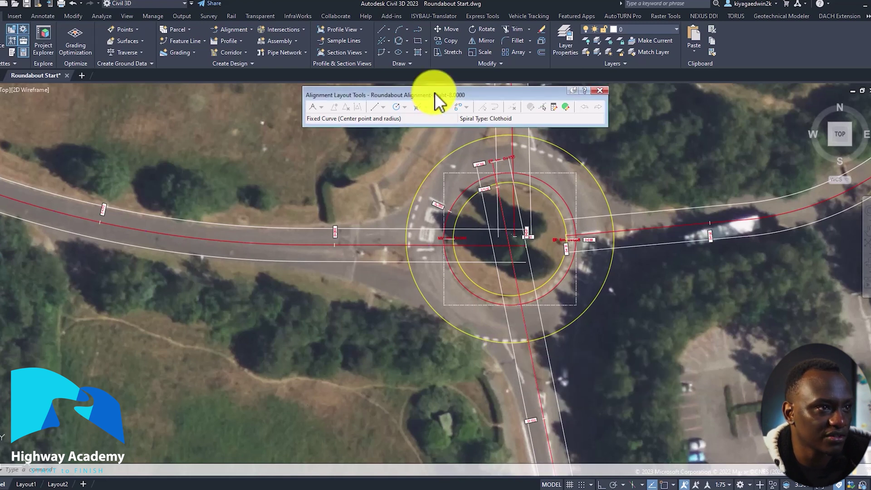
click(599, 91)
scroll(506, 245, up, 2)
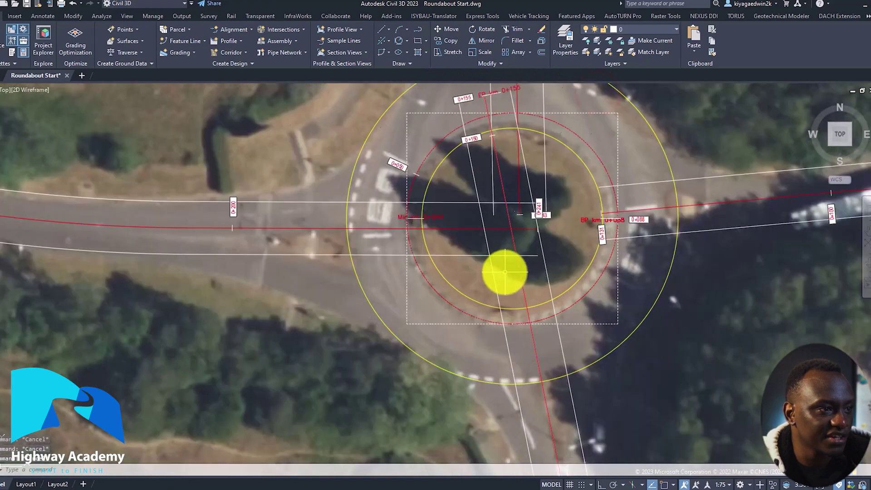
click(452, 303)
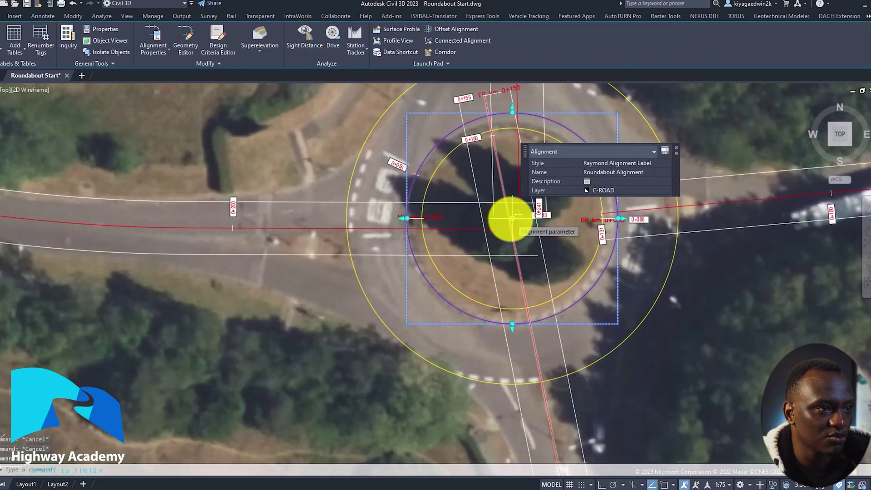
click(512, 219)
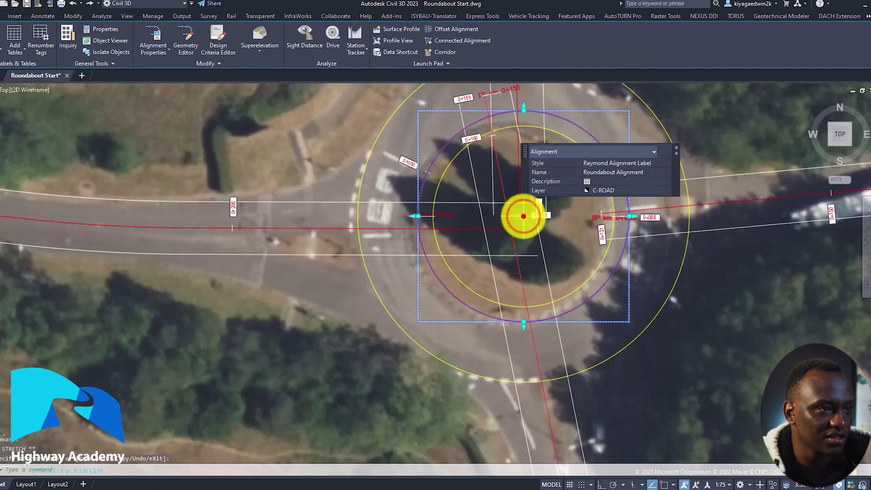
click(516, 219)
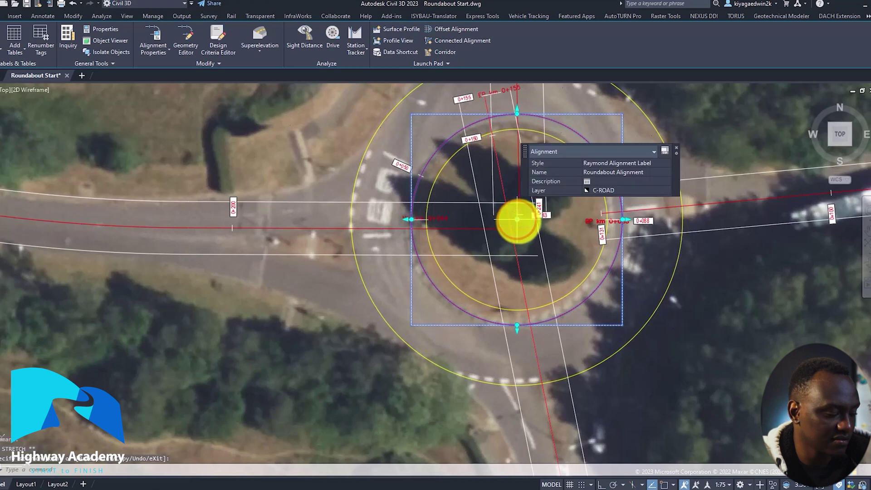
key(Escape)
Step: Start a connected alignment between Arm 4 and the roundabout alignment, locating it in the southwest corner where the southern arm meets the circle
scroll(492, 290, down, 5)
scroll(507, 343, up, 5)
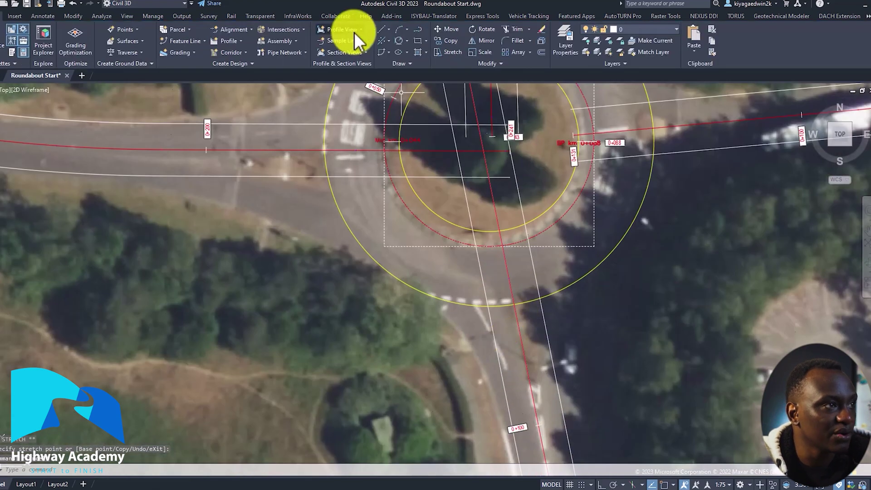
click(281, 28)
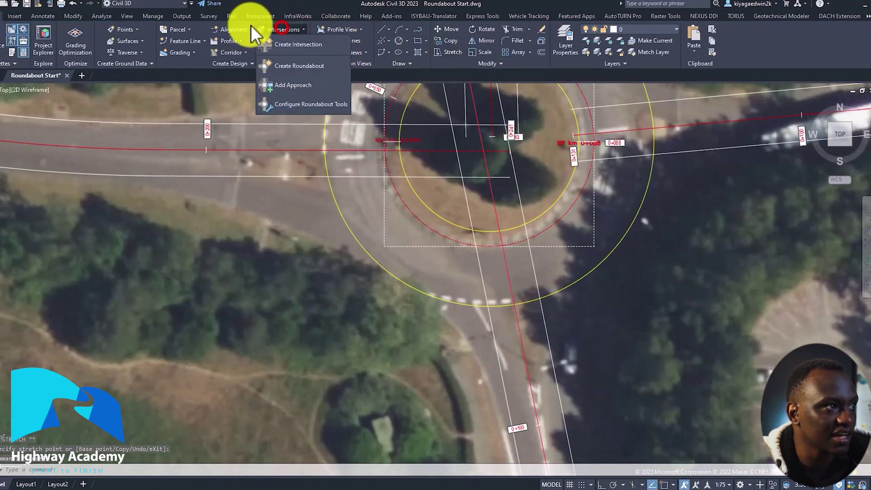
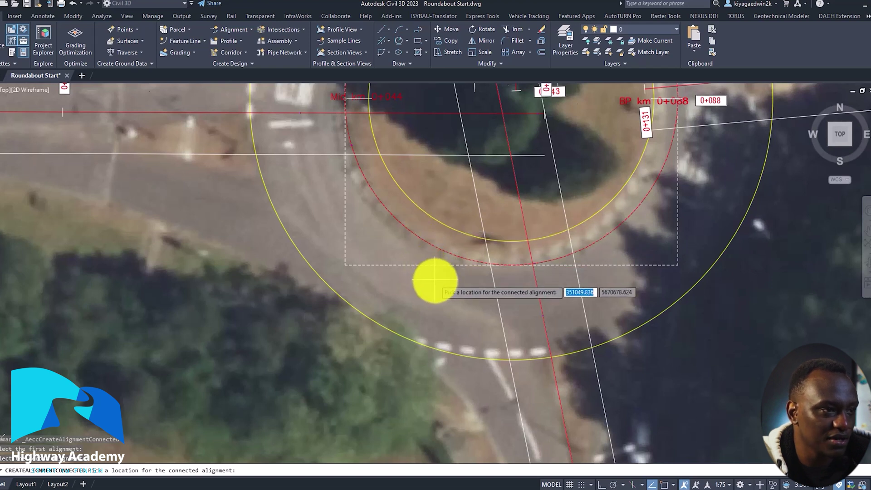
click(461, 301)
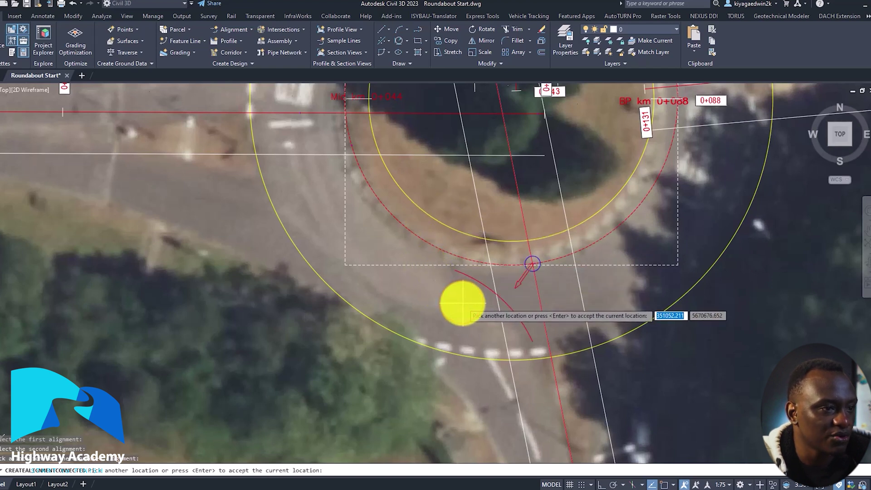
key(Return)
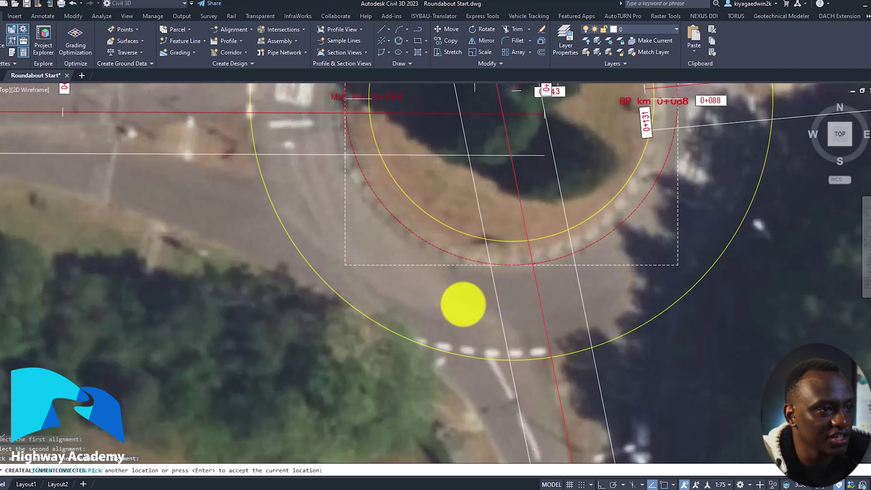
Step: Choose Raymond Label Set as the label set for the connected alignment
drag(68, 114, 374, 127)
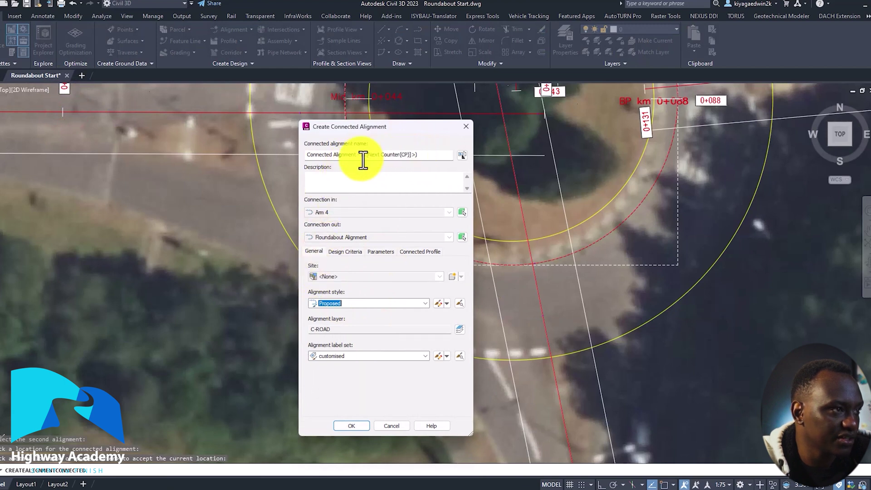
click(343, 356)
scroll(349, 476, down, 1)
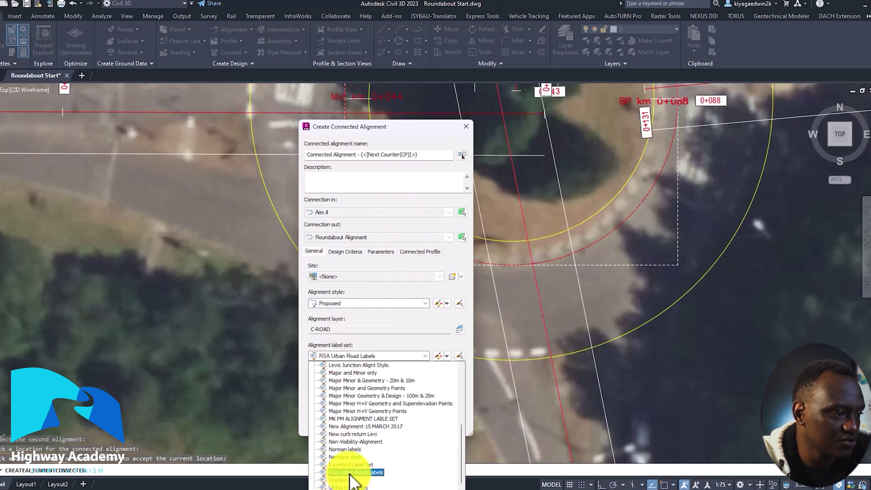
click(346, 465)
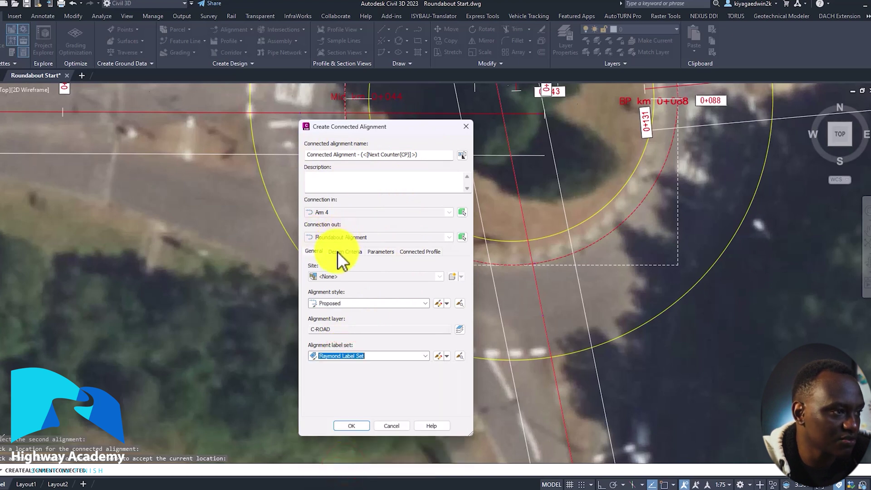
Step: Set the connected alignment's starting design speed to 30 km/h and enable criteria-based design
click(336, 250)
double_click(348, 275)
text(30)
click(310, 286)
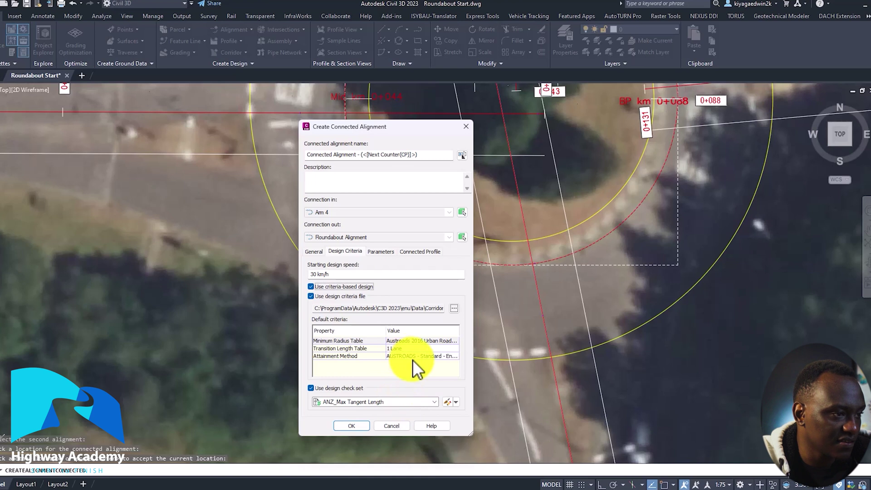
Step: Set the connected alignment's curve group type to Circular Fillet
click(372, 252)
click(353, 275)
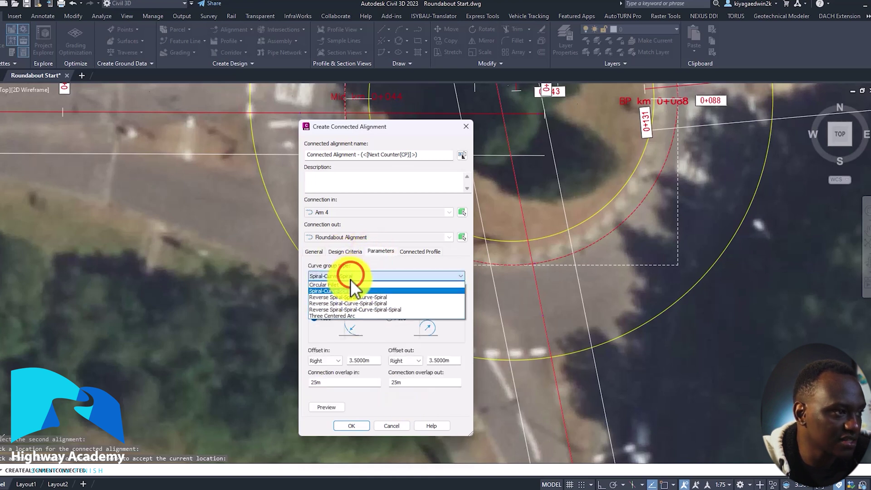
click(349, 284)
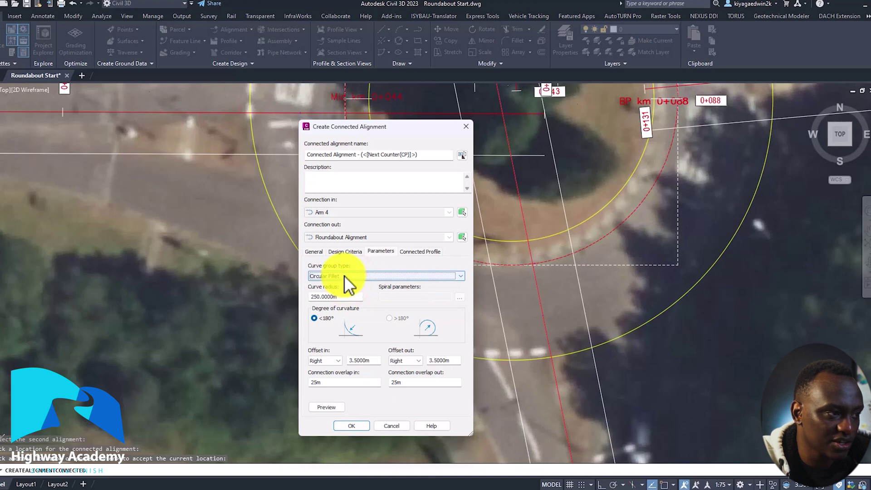
Step: Set the connected alignment's curve radius to 25 m and both the incoming and outgoing offsets to 0 m
click(343, 298)
text(25)
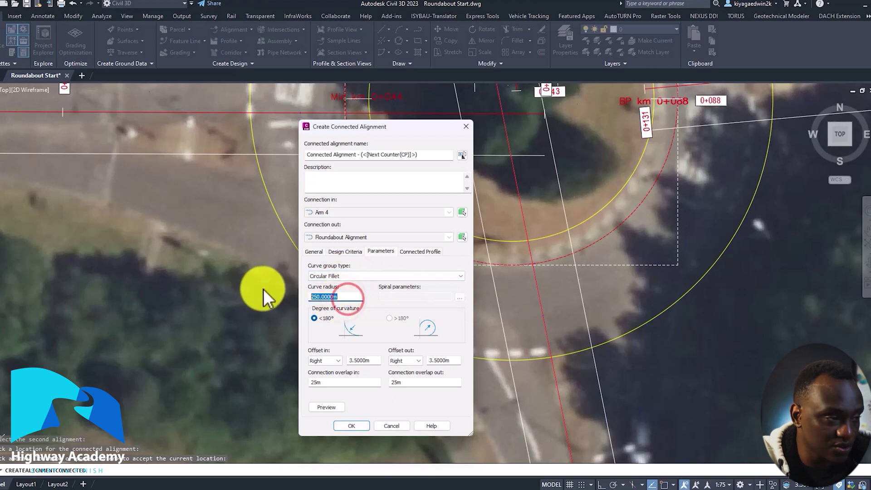
double_click(381, 359)
text(0)
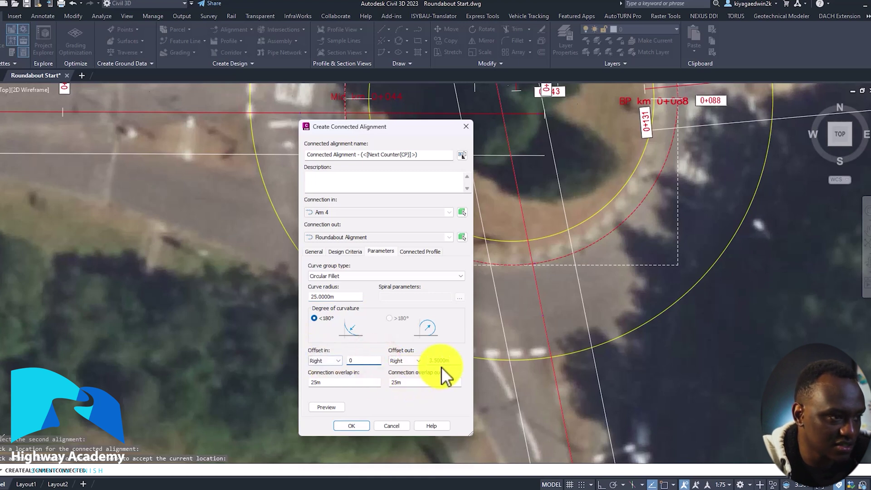
text(0)
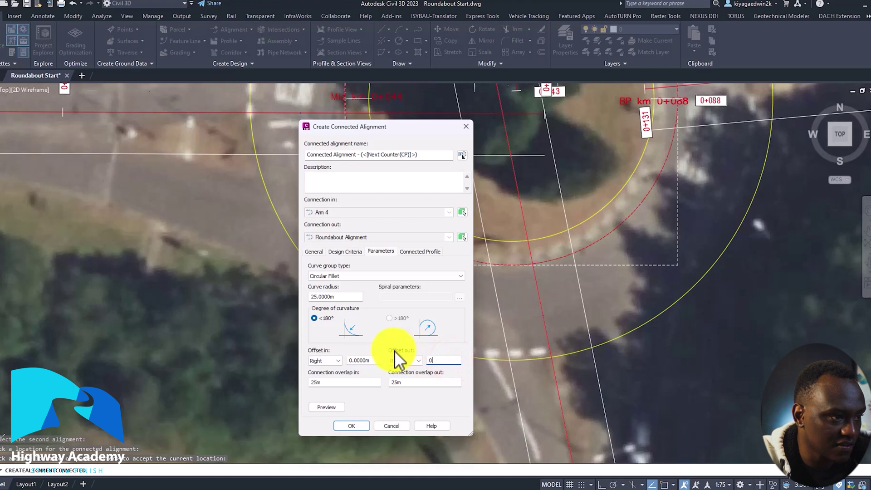
Step: Set both connection overlaps to 6 m, preview the curve, and create the connected alignment between Arm 4 and the roundabout
double_click(415, 383)
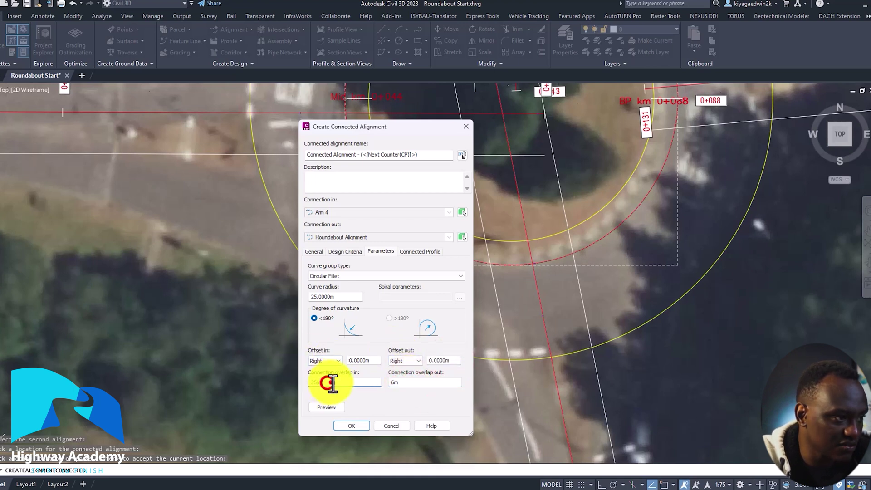
click(315, 382)
click(330, 405)
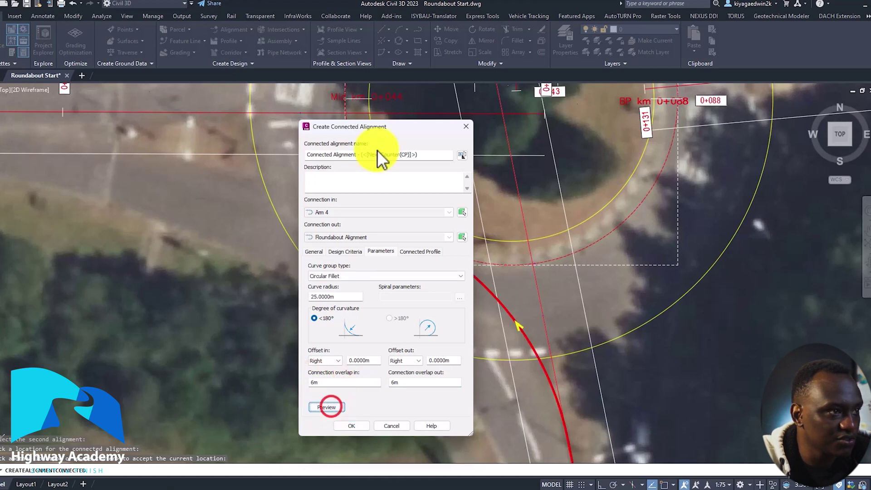
mouse_move(395, 129)
mouse_down()
mouse_move(164, 120)
mouse_move(182, 112)
mouse_up()
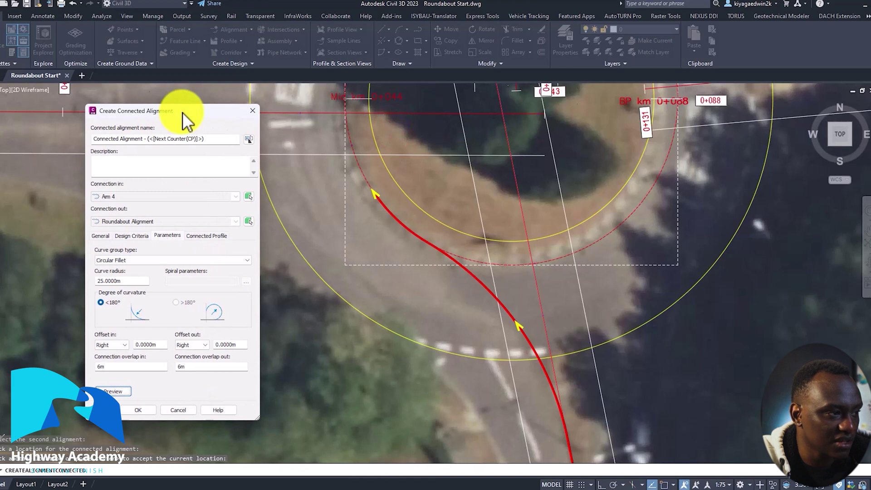
click(129, 409)
Step: Stretch the start point of the new connected alignment farther south along Arm 4, away from the roundabout
scroll(601, 298, up, 6)
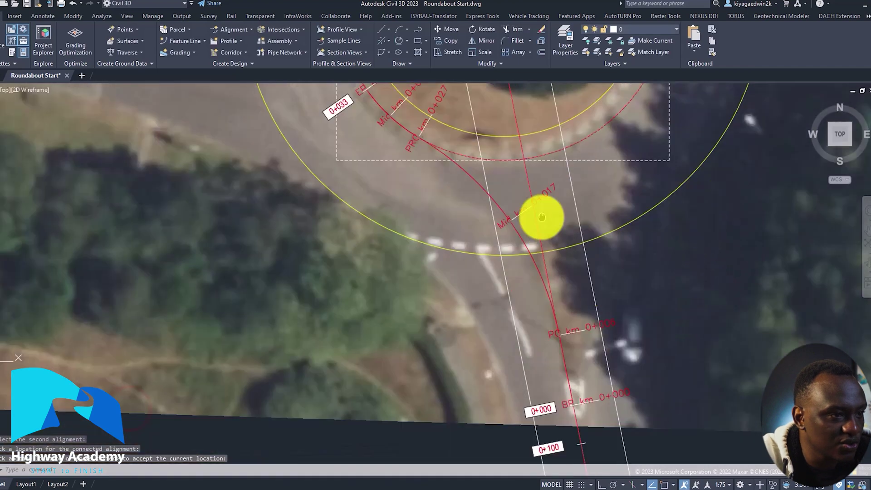
key(Return)
scroll(514, 265, down, 2)
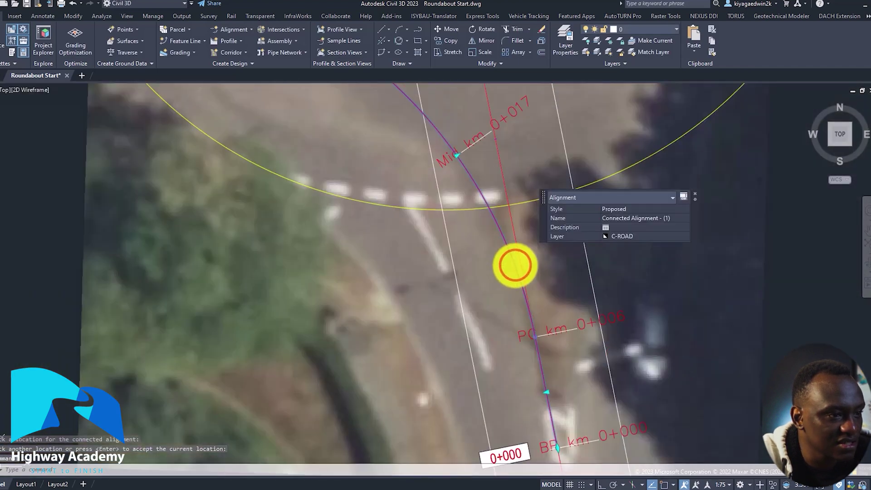
mouse_move(509, 271)
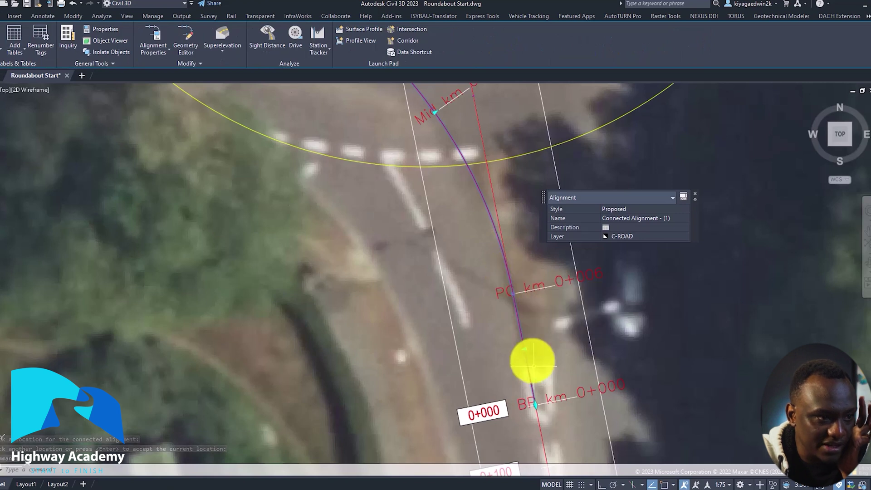
click(535, 404)
middle_drag(550, 450, 554, 350)
click(554, 350)
middle_drag(478, 230, 515, 331)
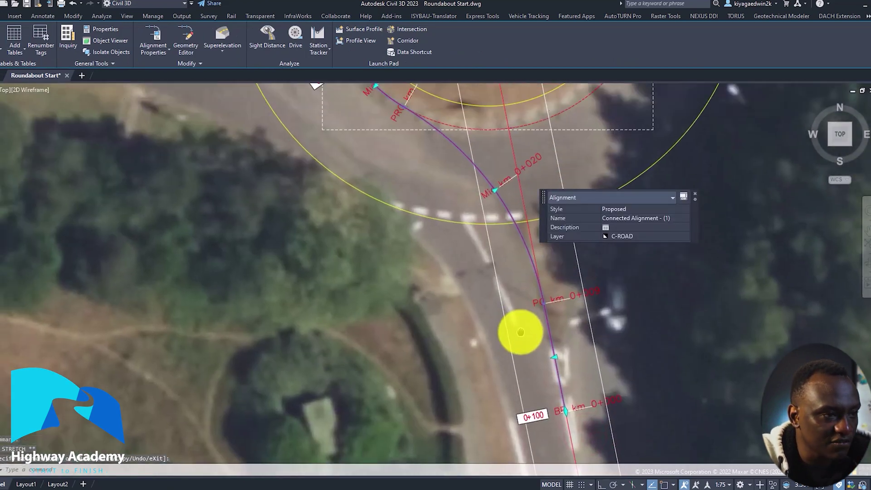
middle_drag(505, 258, 507, 259)
scroll(539, 356, up, 5)
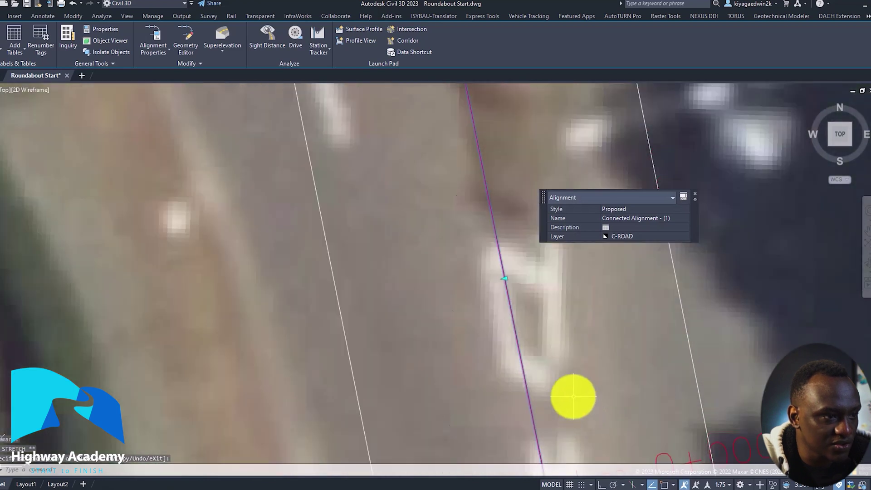
click(502, 278)
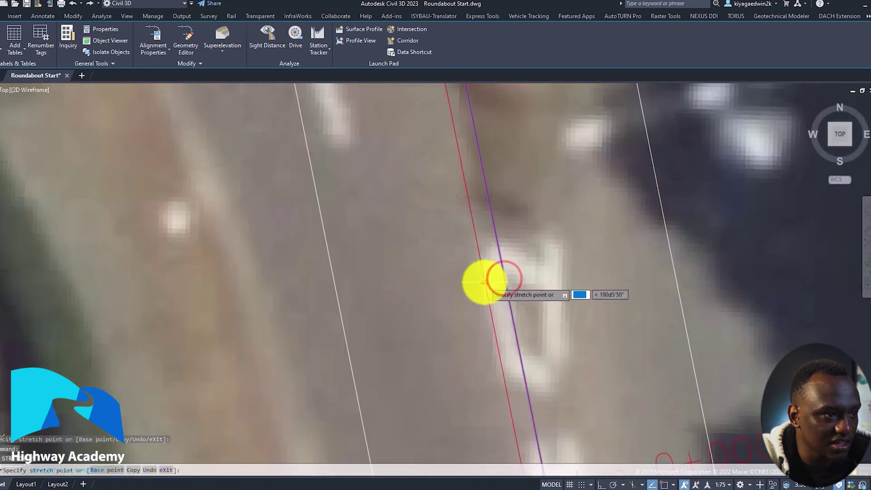
scroll(484, 281, down, 5)
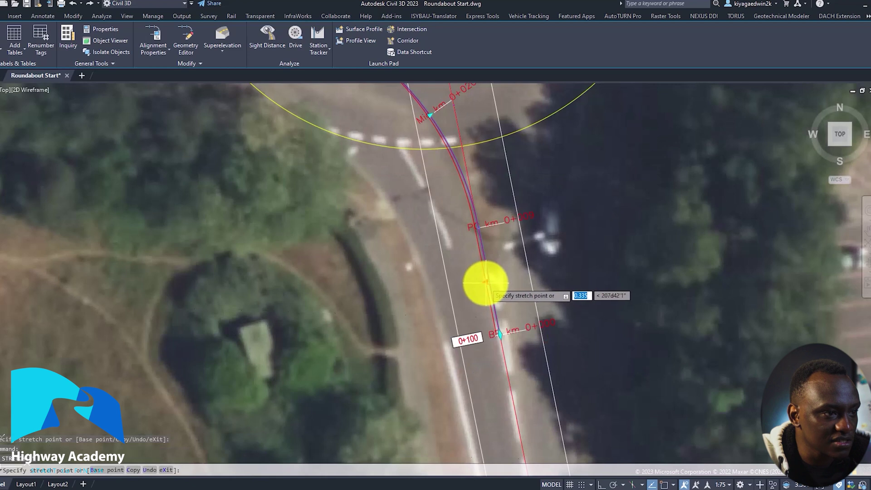
scroll(483, 282, up, 4)
key(Escape)
scroll(495, 253, down, 6)
scroll(521, 334, up, 2)
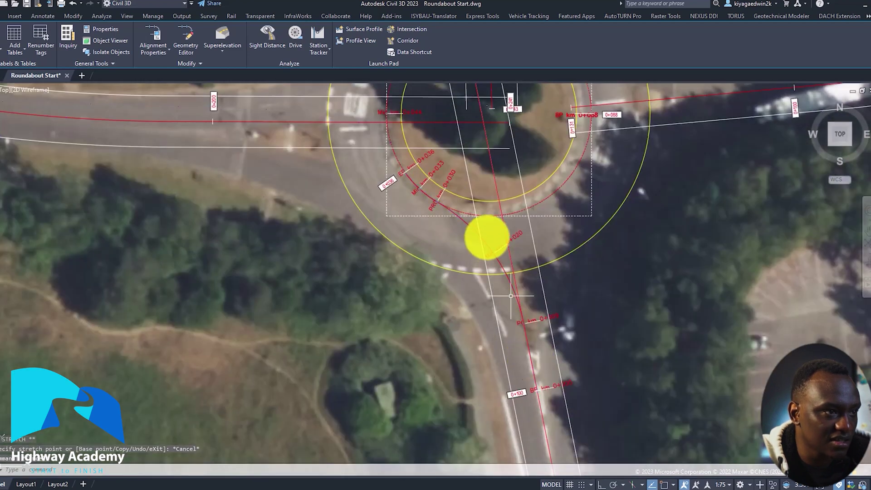
key(Escape)
Step: Start another connected alignment between Arm 4 and the roundabout alignment, locating it in the southeast corner where the southern arm meets the circle
scroll(489, 236, up, 2)
middle_drag(489, 235, 502, 252)
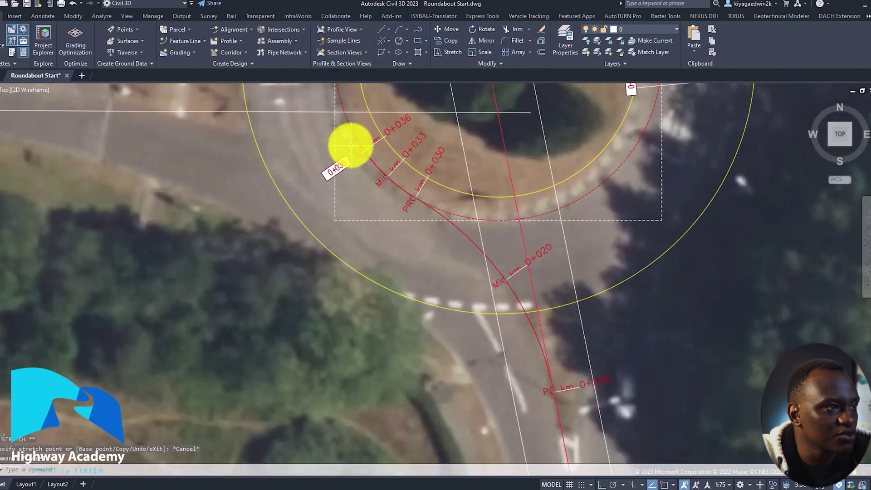
right_click(350, 206)
click(384, 213)
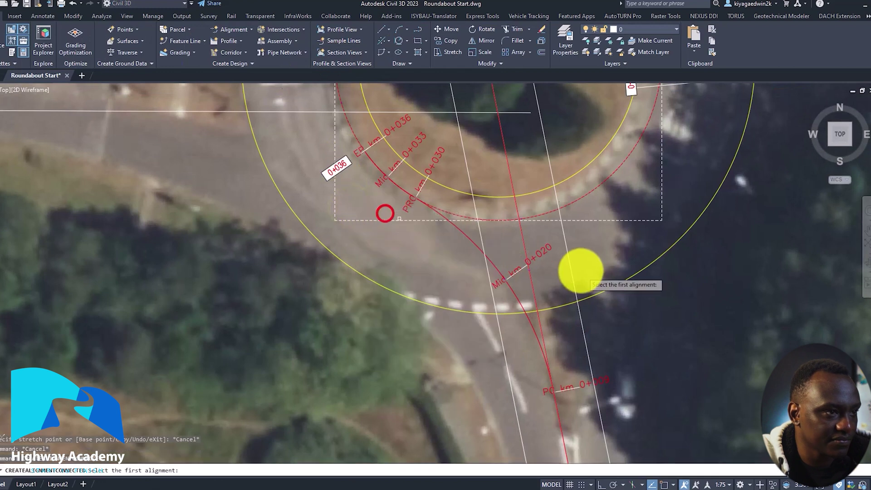
click(523, 249)
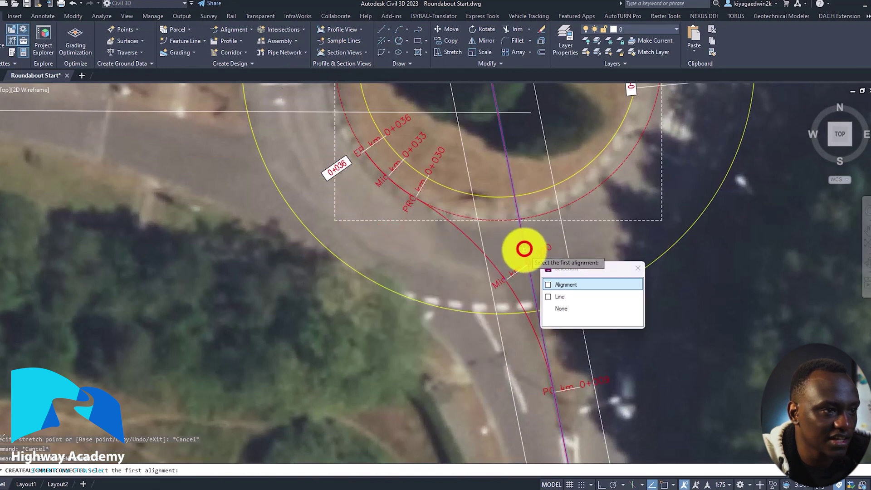
click(549, 284)
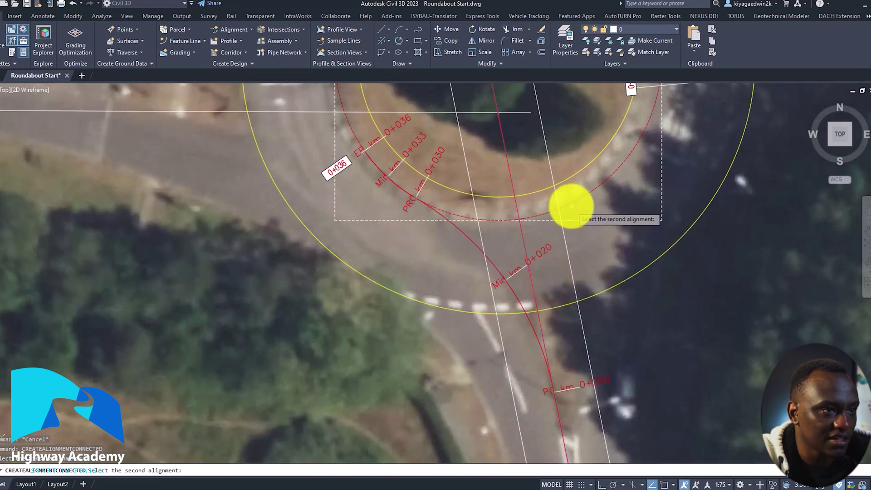
click(571, 206)
click(546, 263)
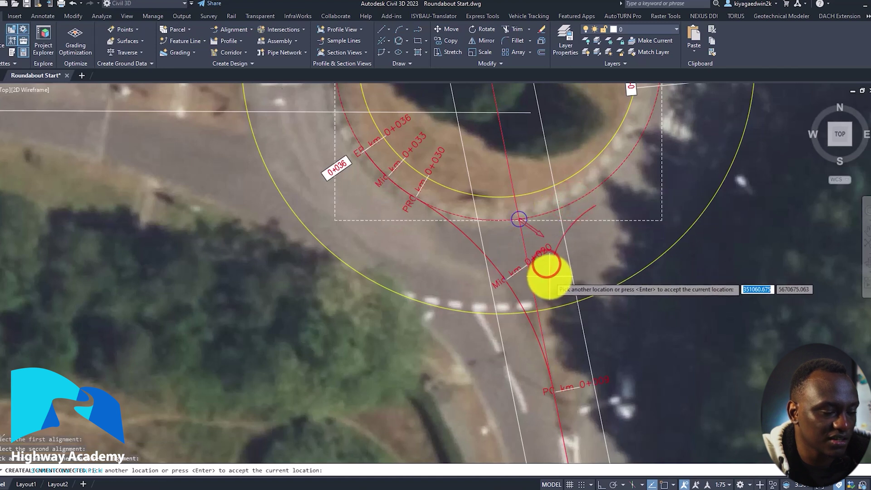
key(Return)
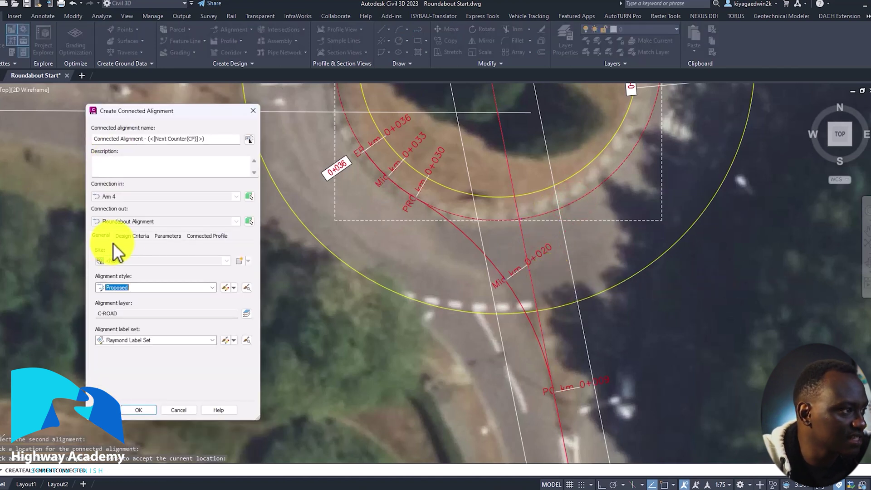
Step: Enable criteria-based design and create the southeast connected alignment with a 25 m circular fillet, zero offsets and 6 m overlaps
click(136, 235)
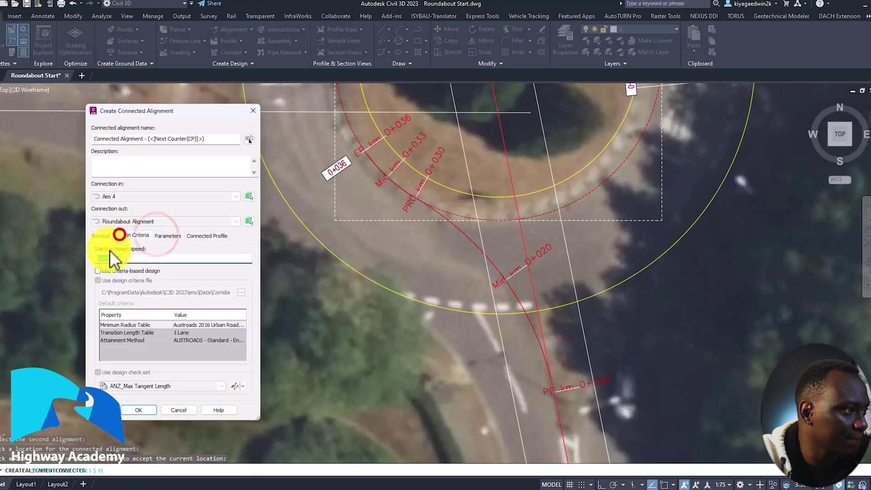
click(98, 270)
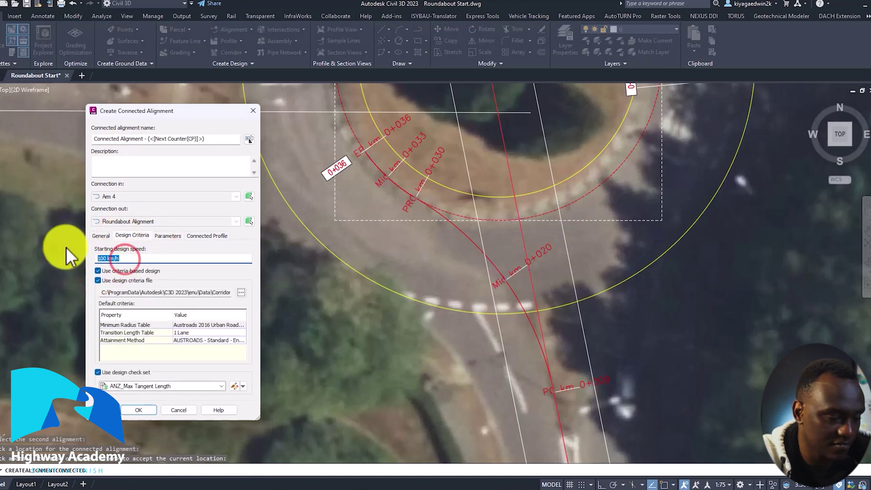
click(168, 235)
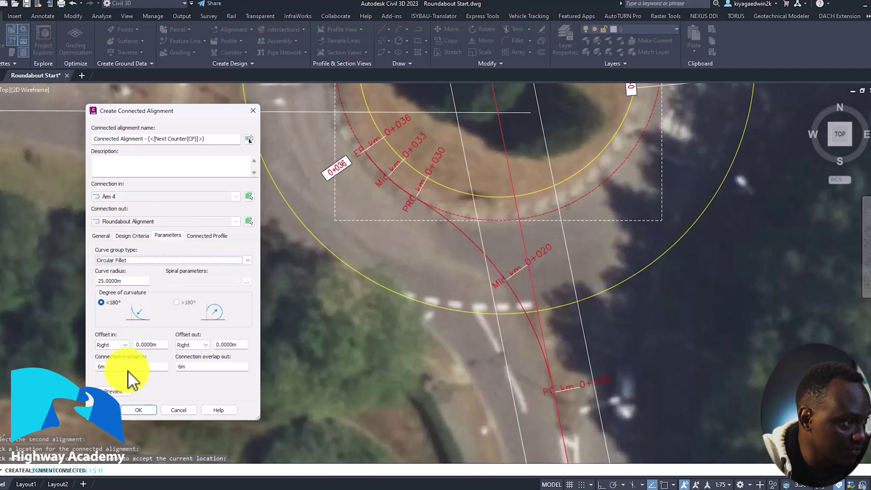
click(137, 410)
Step: Create a connected alignment between Arm 1 and the roundabout alignment in the southwest corner, keeping the 25 m circular fillet, zero offsets and 6 m overlaps
scroll(439, 389, down, 5)
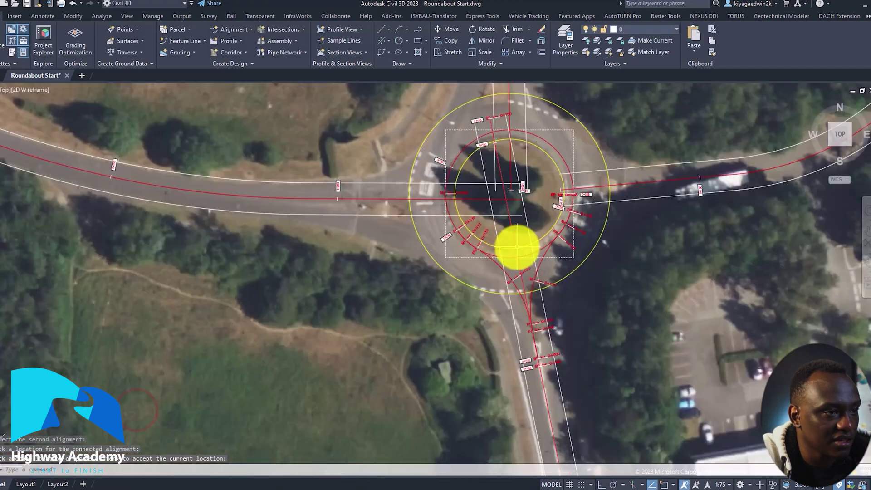
scroll(516, 247, up, 4)
scroll(478, 245, up, 3)
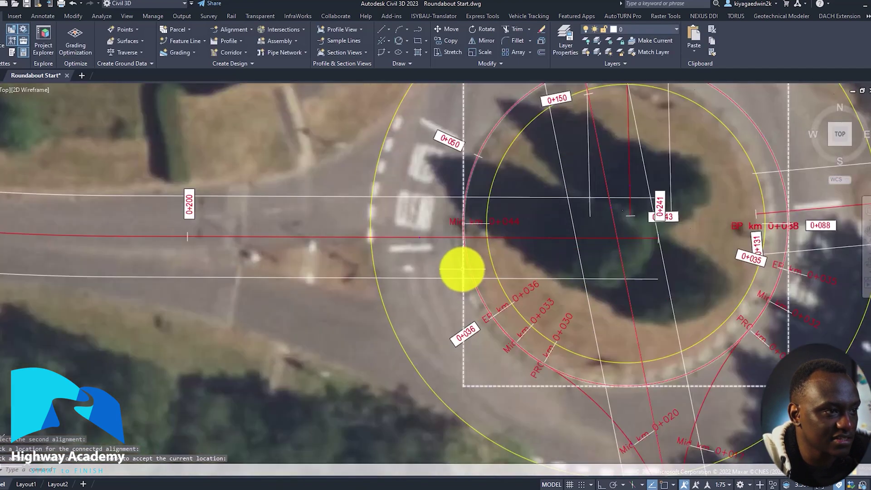
right_click(449, 260)
click(463, 266)
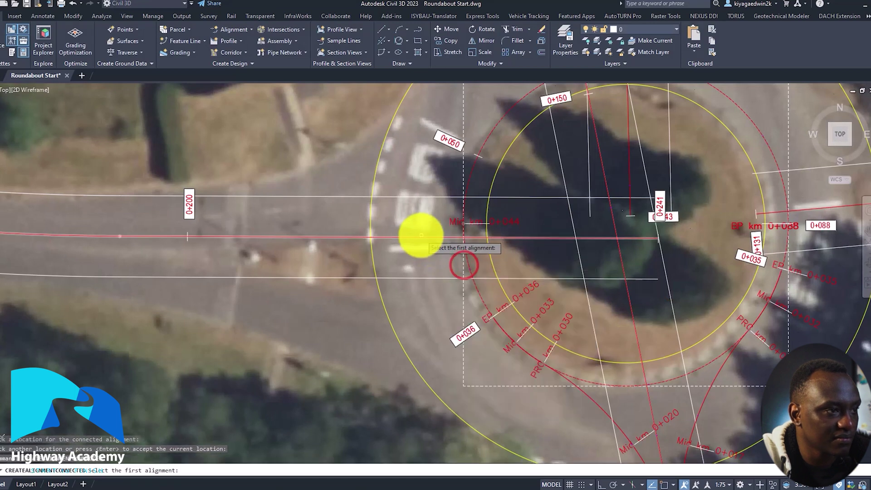
click(422, 236)
click(469, 270)
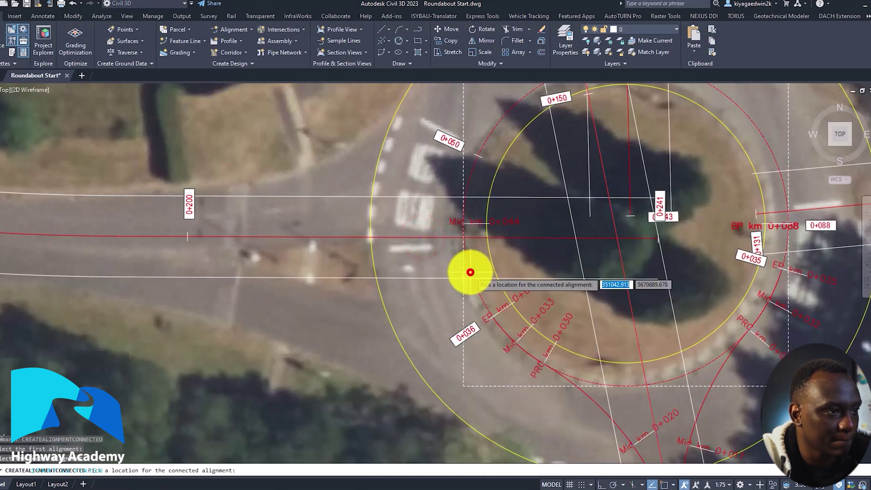
key(Return)
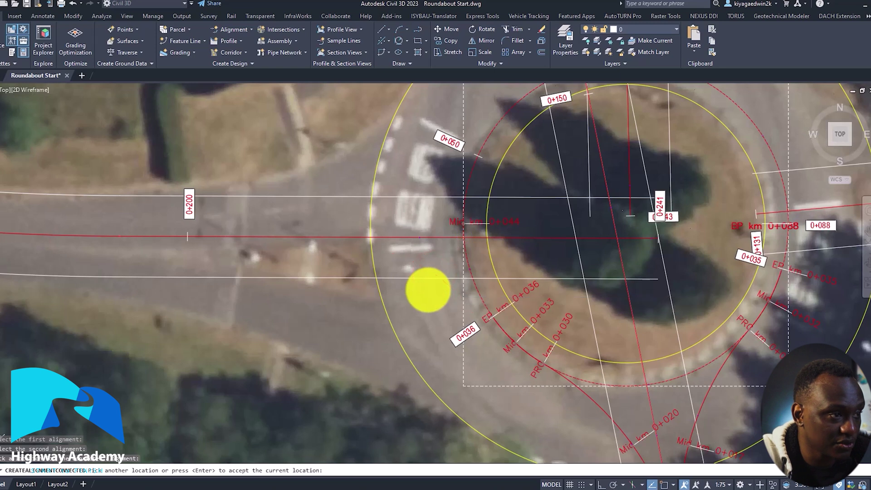
drag(195, 111, 413, 111)
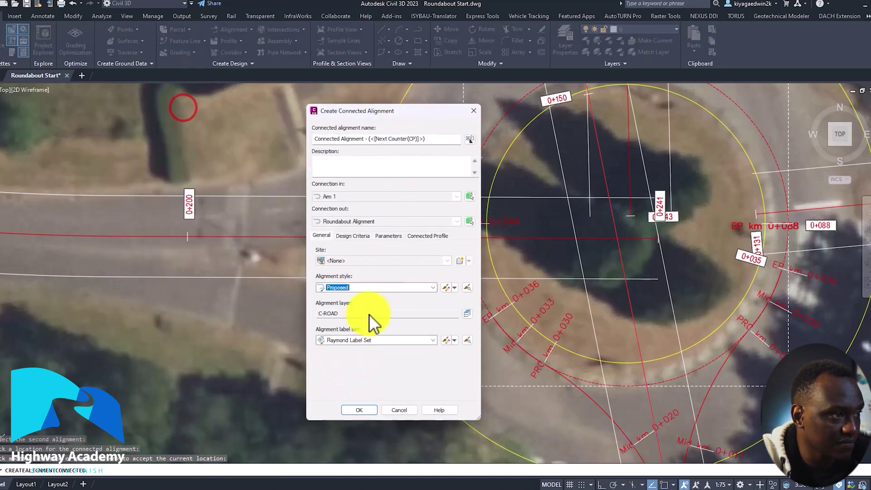
click(386, 235)
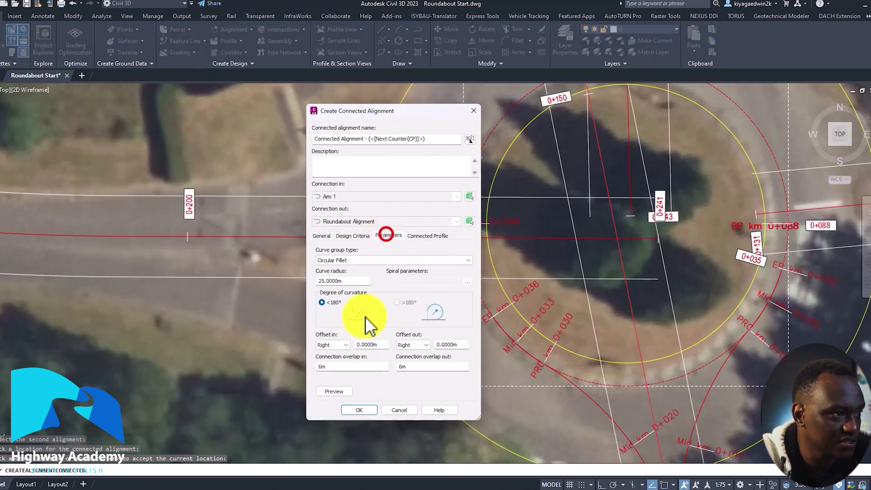
click(365, 412)
Step: Create a second connected alignment between Arm 1 and the roundabout alignment, located in the northwest corner, with the Raymond Label Set
right_click(435, 219)
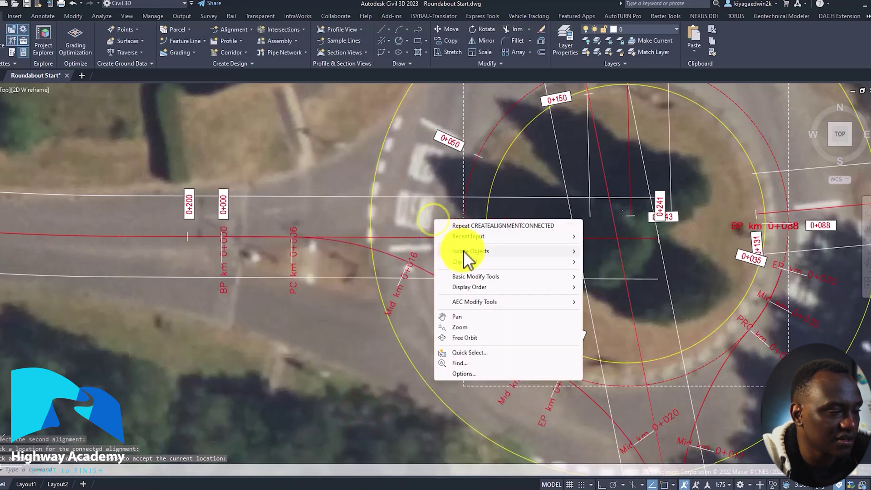
click(477, 228)
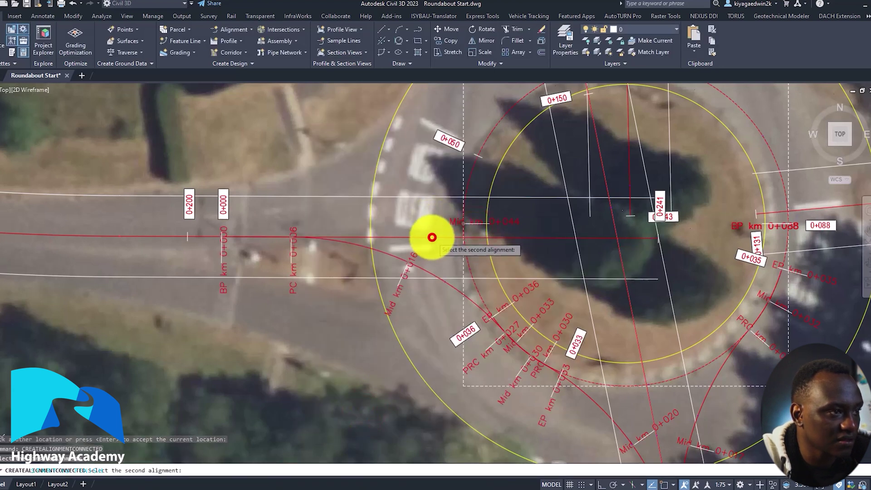
click(467, 181)
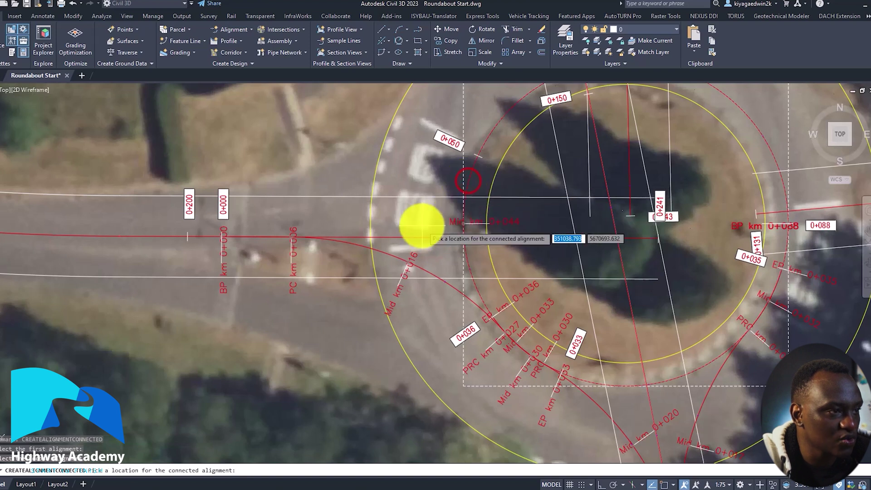
click(421, 224)
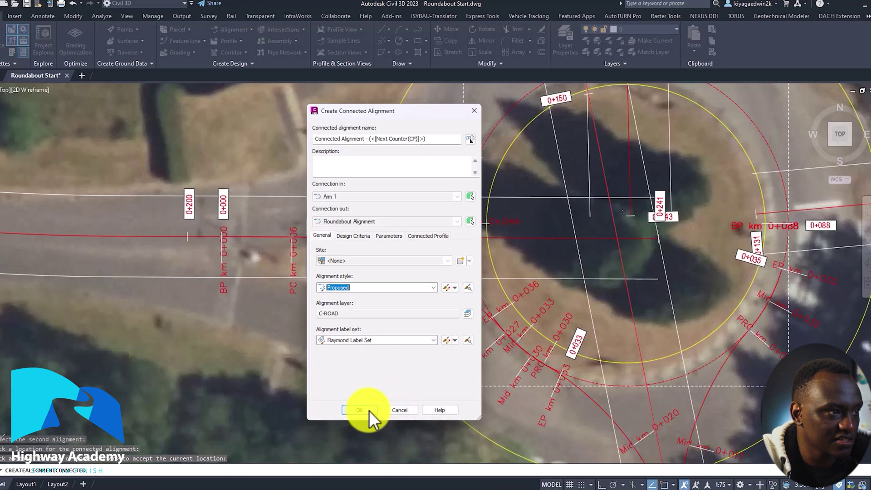
click(360, 410)
scroll(476, 217, down, 5)
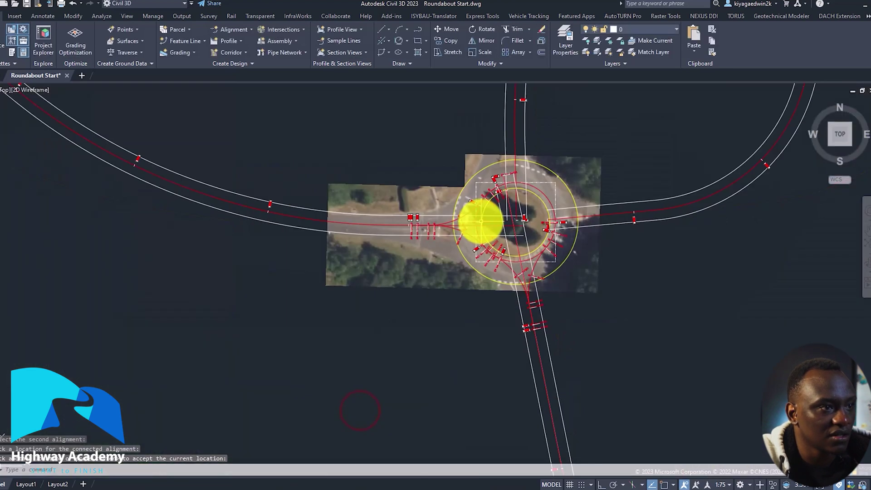
Step: Create a connected alignment between Arm 2 and the roundabout alignment in the northeast corner, where the northern arm meets the circle
scroll(484, 225, up, 4)
middle_drag(484, 225, 479, 292)
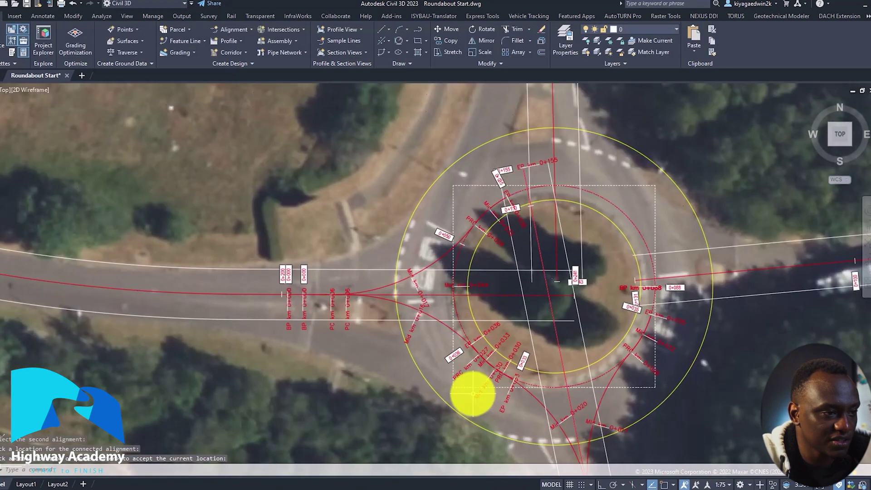
middle_drag(546, 225, 510, 268)
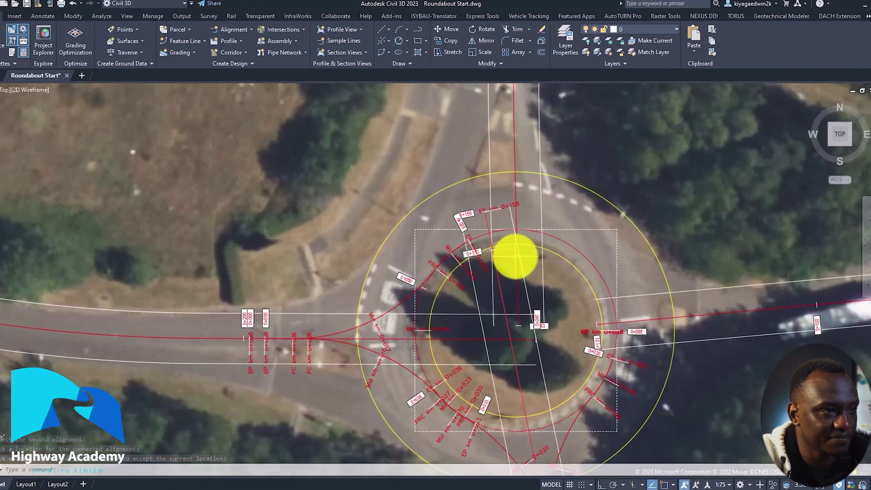
scroll(506, 194, up, 4)
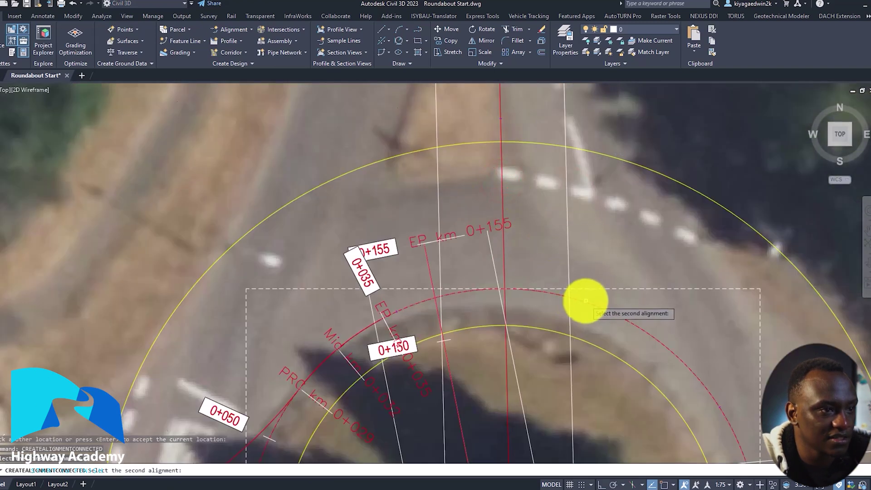
click(585, 301)
right_click(548, 241)
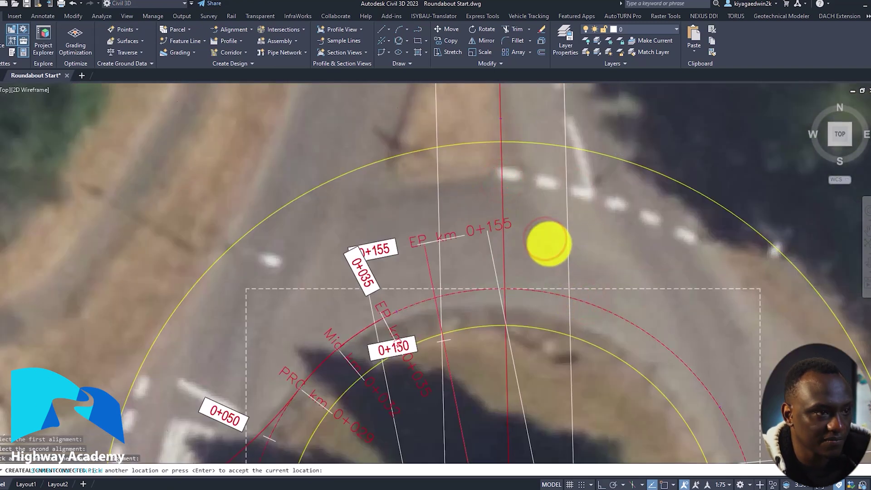
click(380, 413)
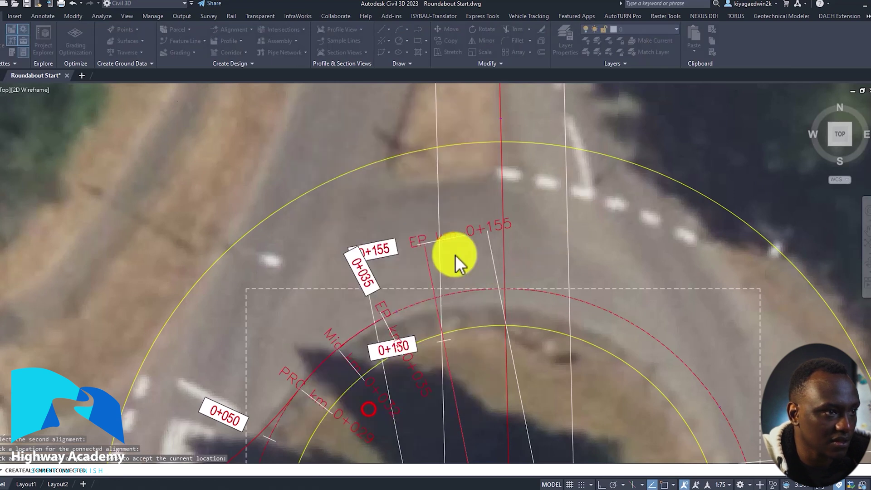
Step: Create a second connected alignment between Arm 2 and the roundabout alignment, located in the northwest corner, with the Proposed style and Raymond Label Set
right_click(399, 204)
click(419, 210)
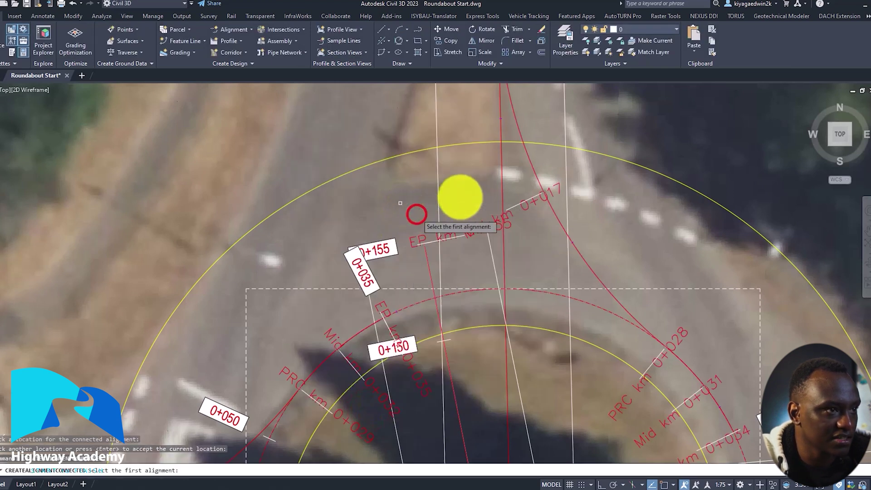
click(411, 306)
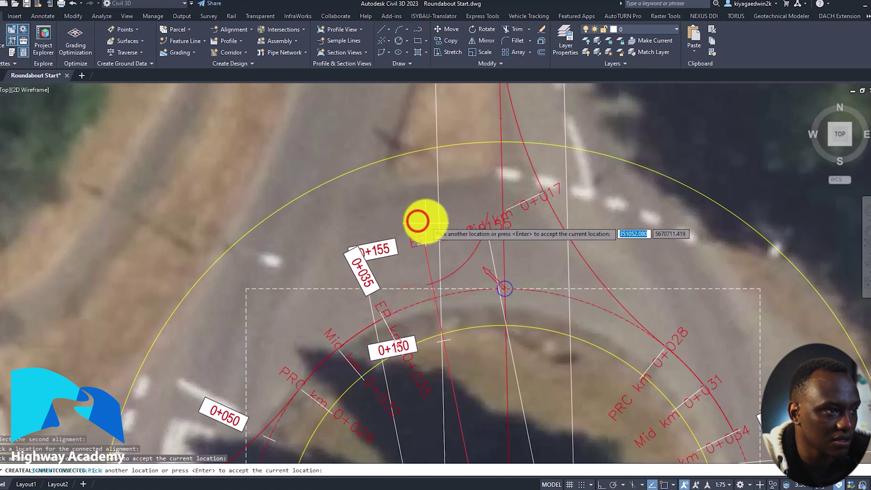
click(423, 215)
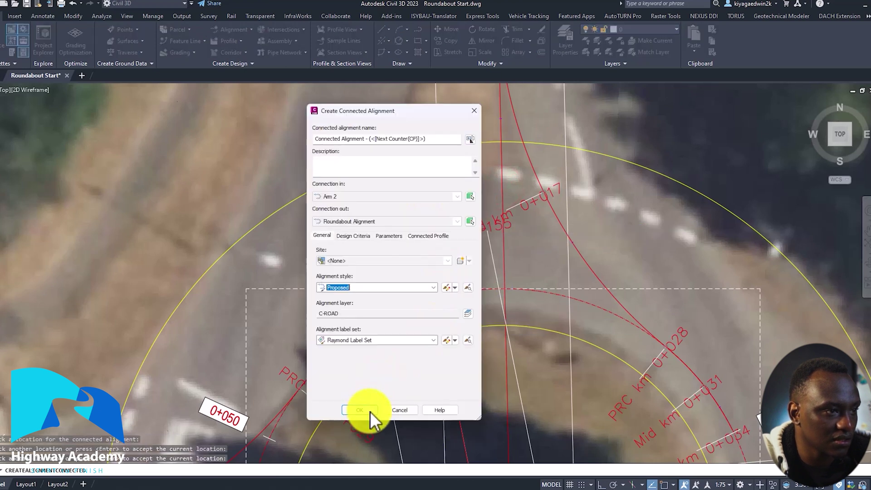
click(370, 410)
Step: Create a connected alignment between the eastern arm and the roundabout alignment, located in the northeast corner on the arm's northern side
scroll(515, 208, down, 2)
scroll(525, 219, down, 5)
scroll(523, 328, up, 7)
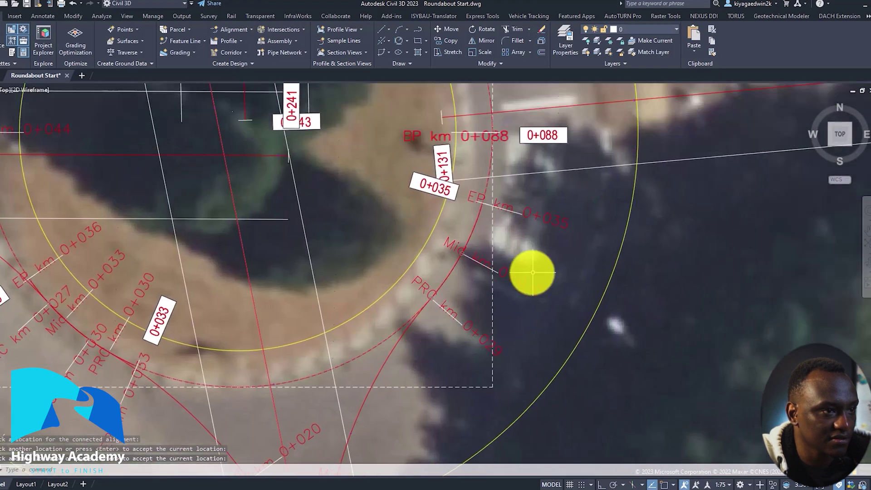
right_click(547, 260)
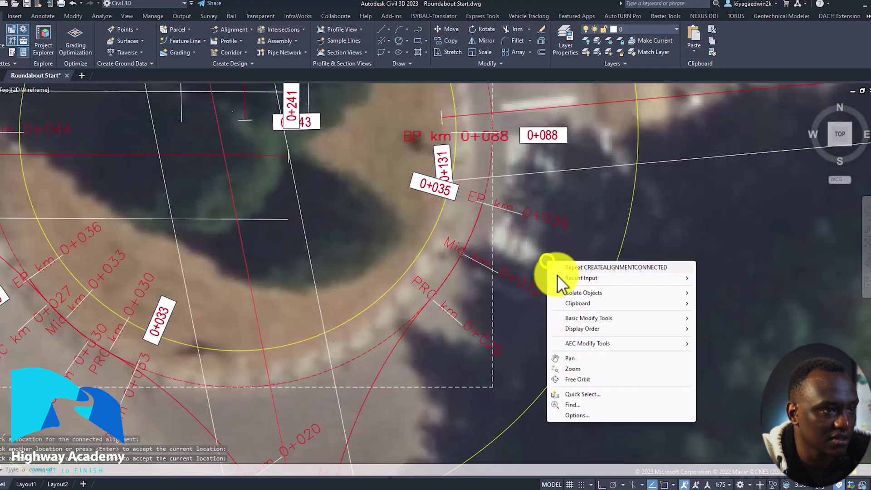
click(581, 268)
scroll(562, 254, down, 4)
scroll(551, 272, up, 2)
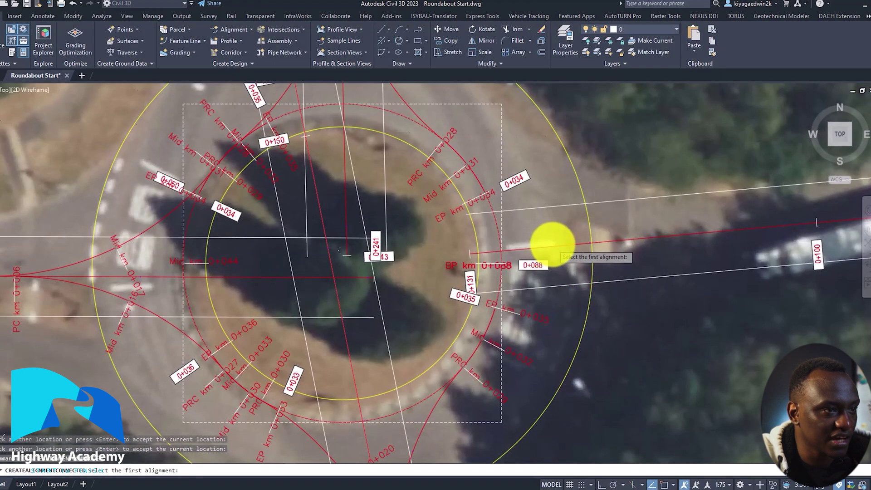
click(554, 245)
click(491, 204)
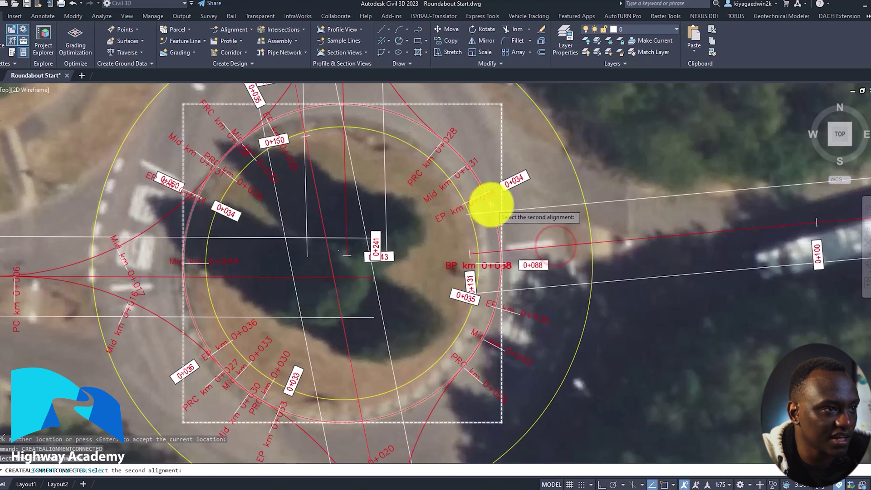
click(549, 202)
key(Return)
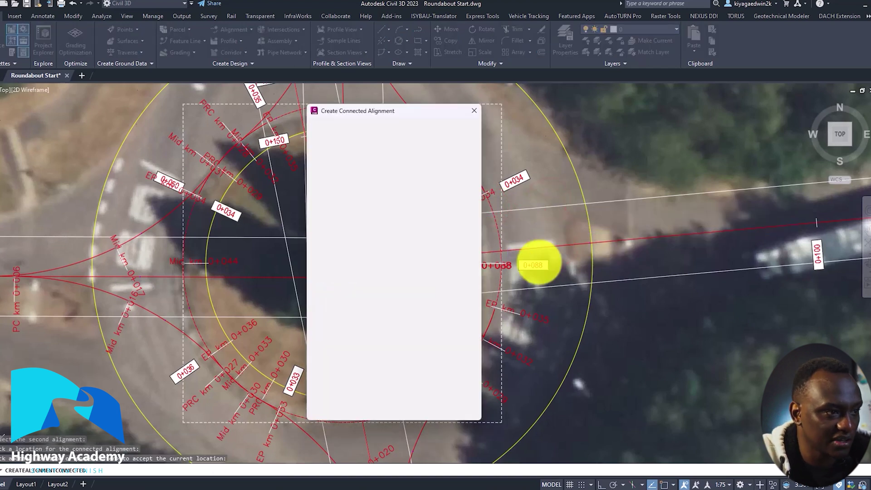
click(368, 406)
Step: Try to create a connected alignment between the eastern arm and the roundabout alignment on the arm's southern side
right_click(581, 257)
click(596, 265)
click(563, 247)
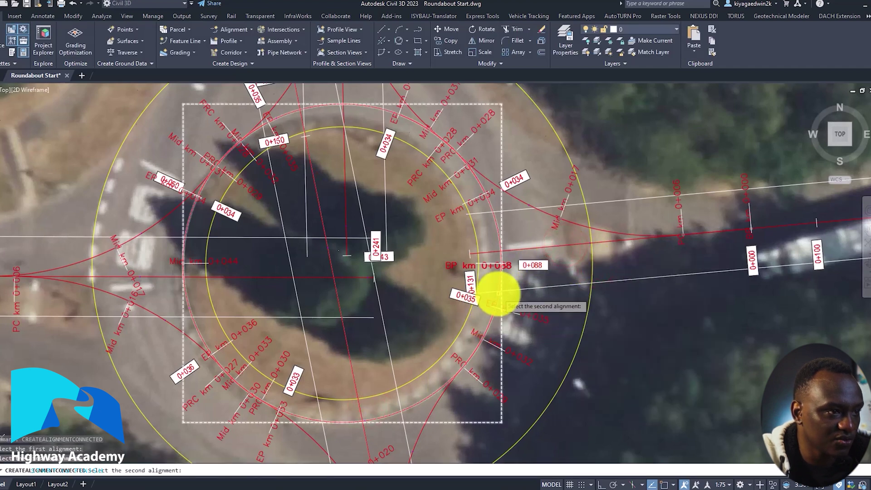
scroll(499, 281, up, 3)
click(499, 278)
click(538, 288)
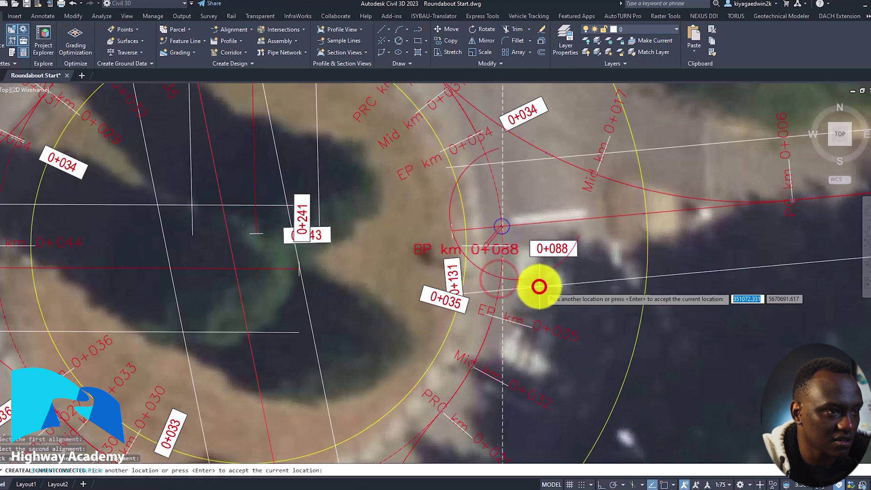
key(Escape)
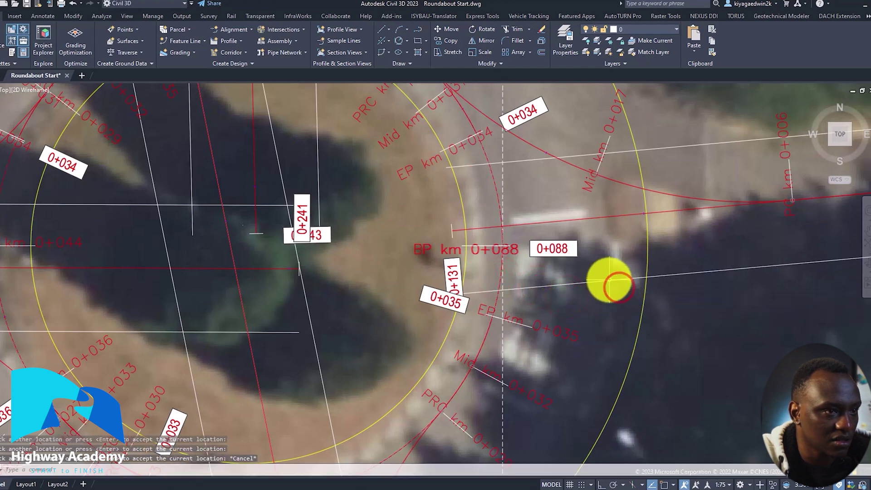
Step: Retry the southern connection of the eastern arm, selecting the roundabout alignment close to where the arm crosses it
right_click(600, 274)
click(625, 282)
click(586, 217)
scroll(507, 272, up, 10)
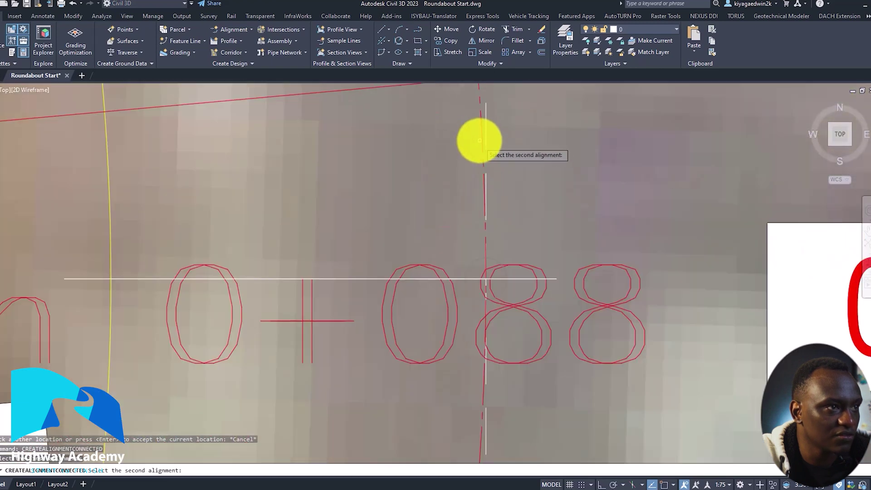
click(481, 131)
scroll(505, 227, down, 10)
click(542, 272)
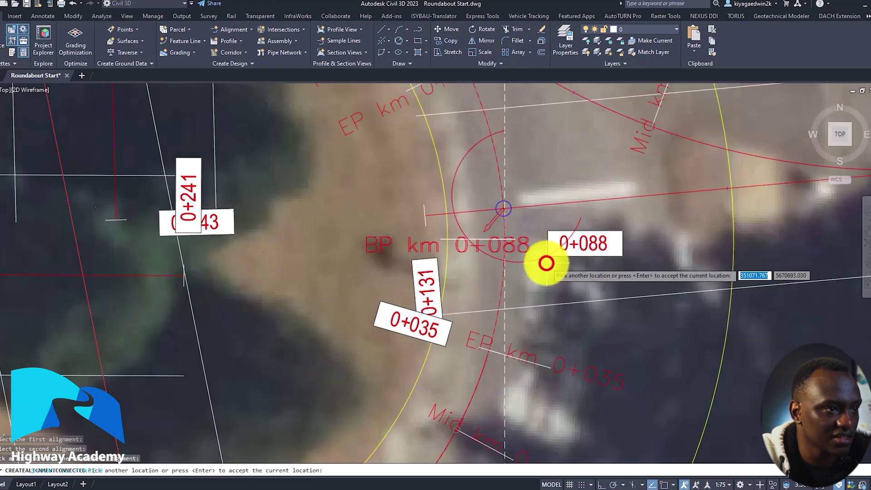
key(Escape)
Step: Set the drawing's annotation scale to 1:20 to shrink the alignment labels around the roundabout
scroll(559, 204, down, 10)
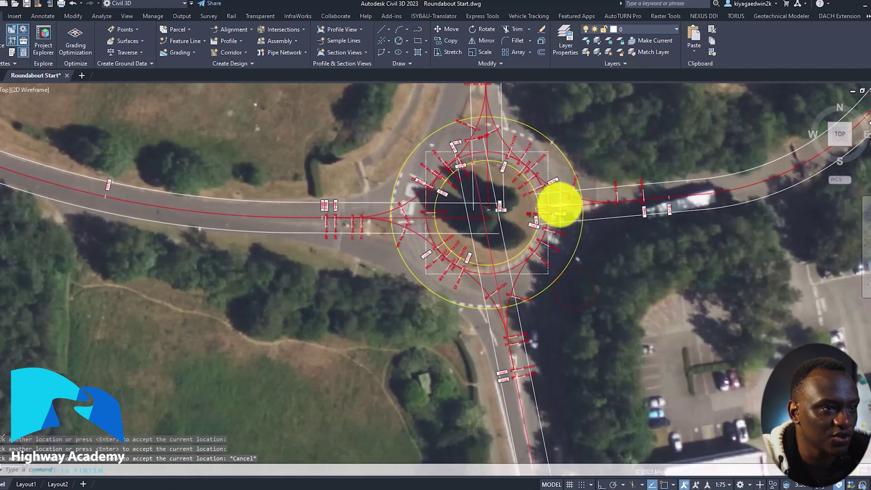
middle_drag(499, 243, 539, 249)
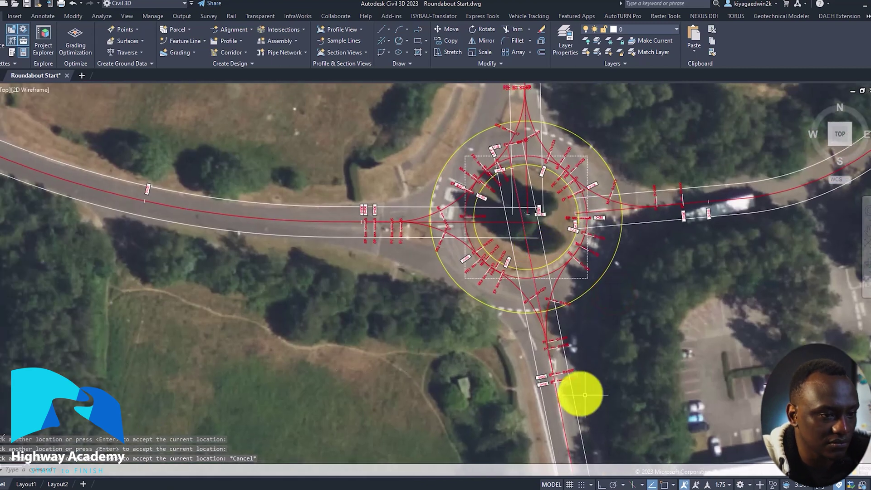
click(721, 485)
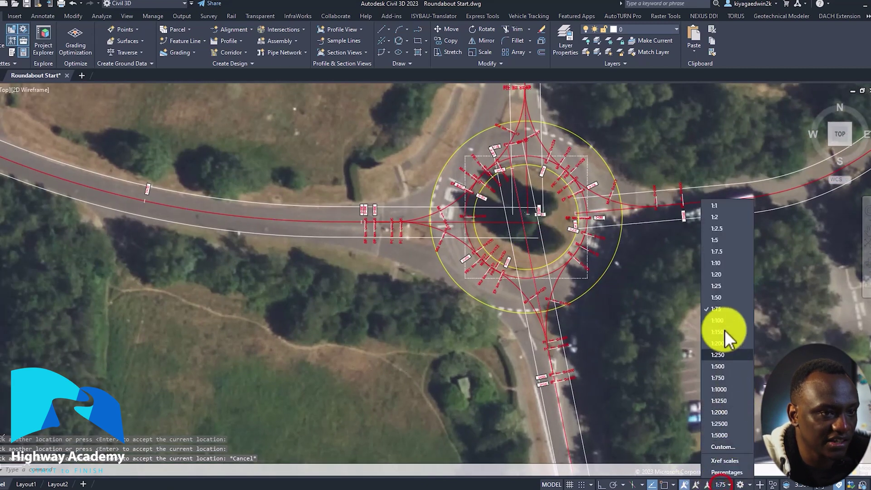
click(720, 273)
middle_drag(498, 250, 510, 278)
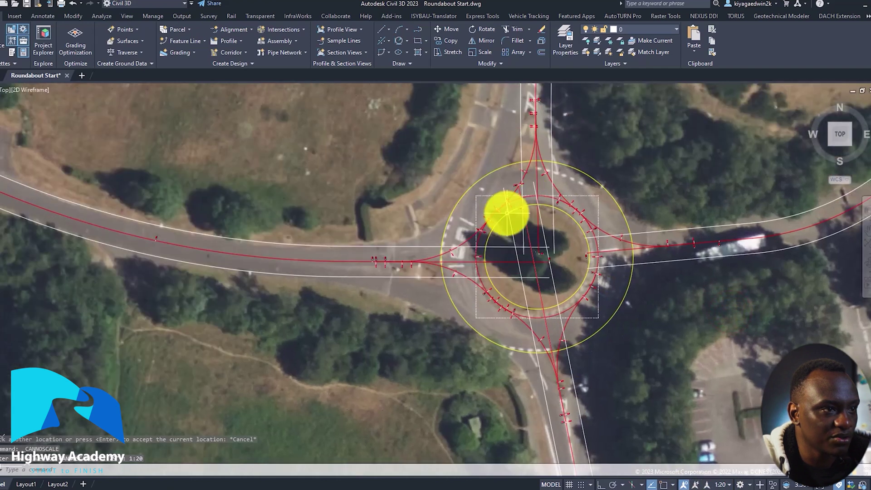
scroll(550, 241, up, 2)
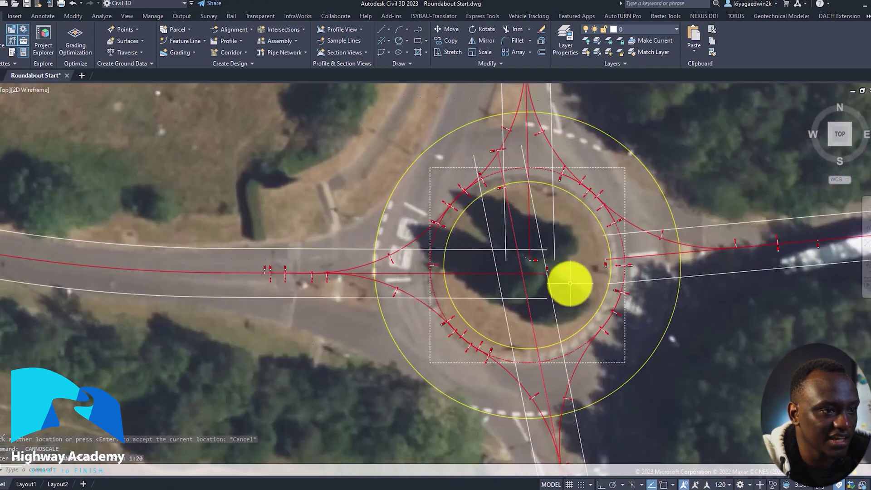
Step: Try moving the circular roundabout alignment by its centre point to preview how the offset and connected alignments follow
click(581, 345)
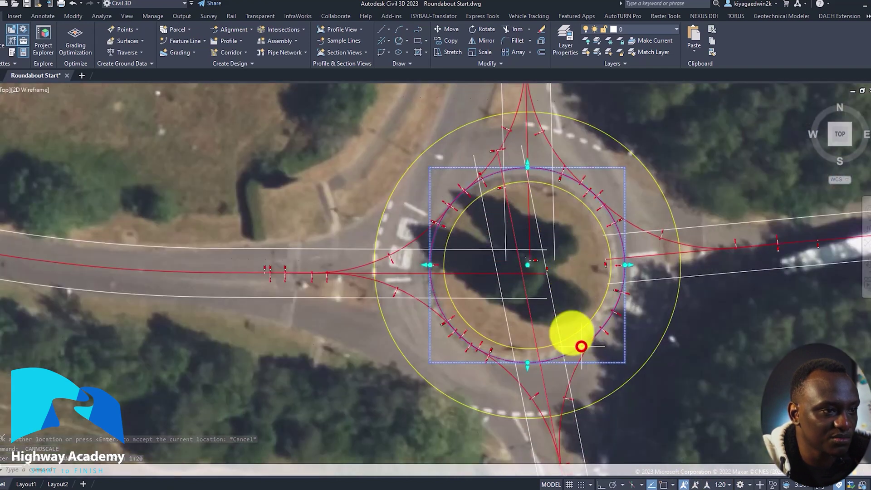
click(527, 263)
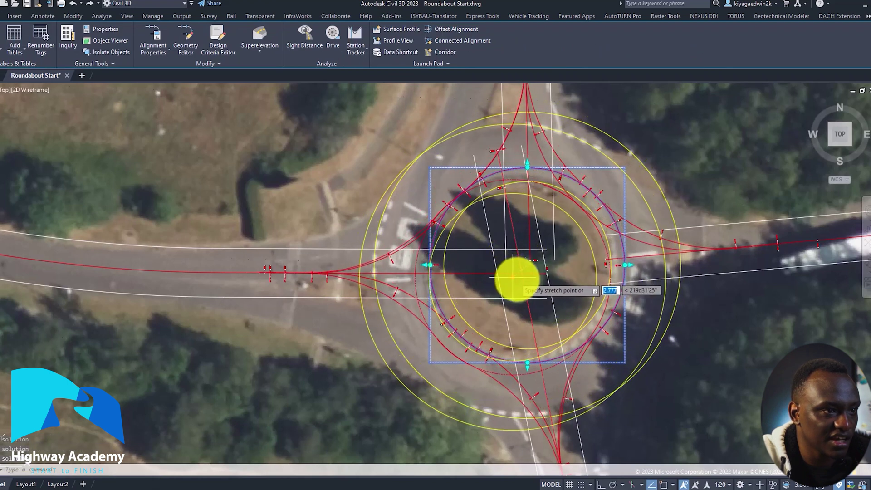
key(Escape)
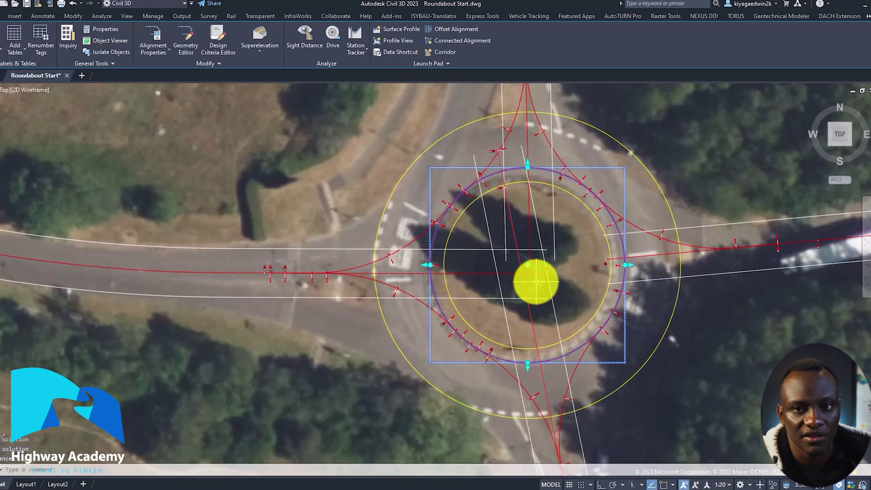
key(Escape)
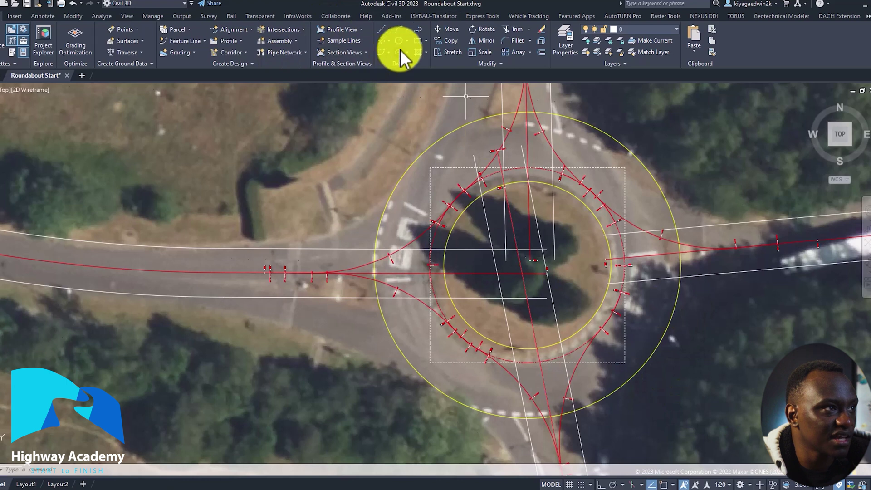
click(294, 31)
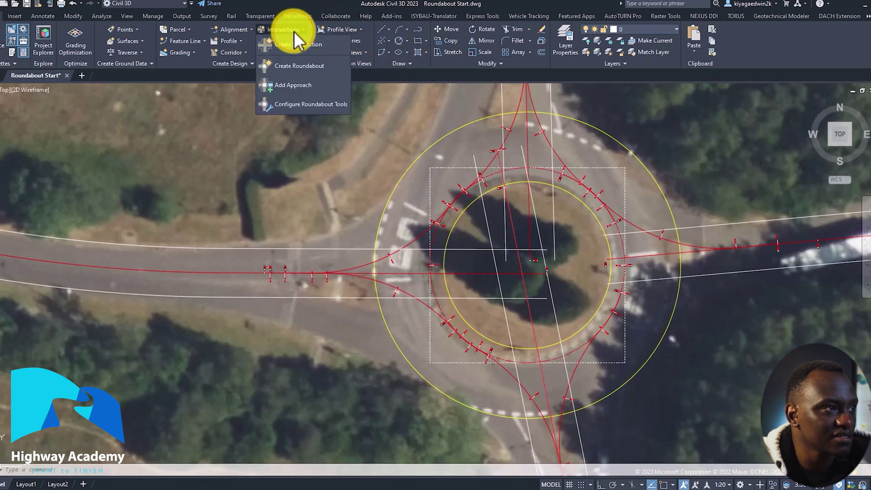
click(236, 27)
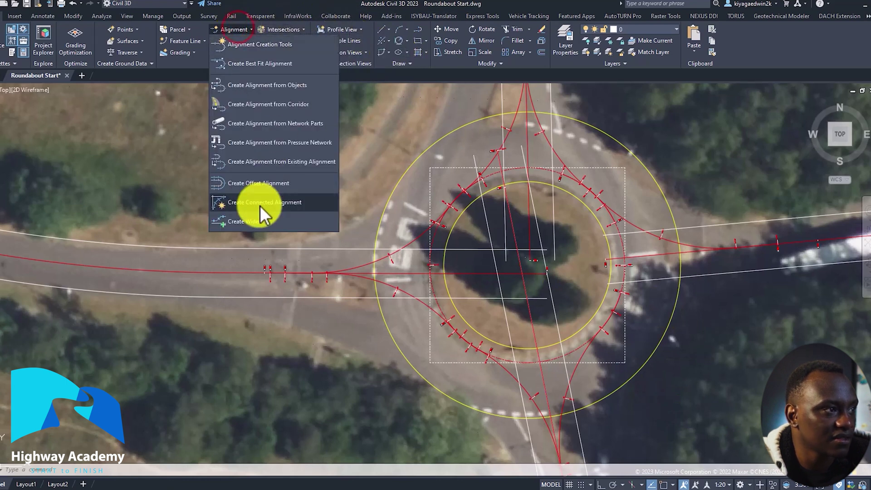
click(259, 184)
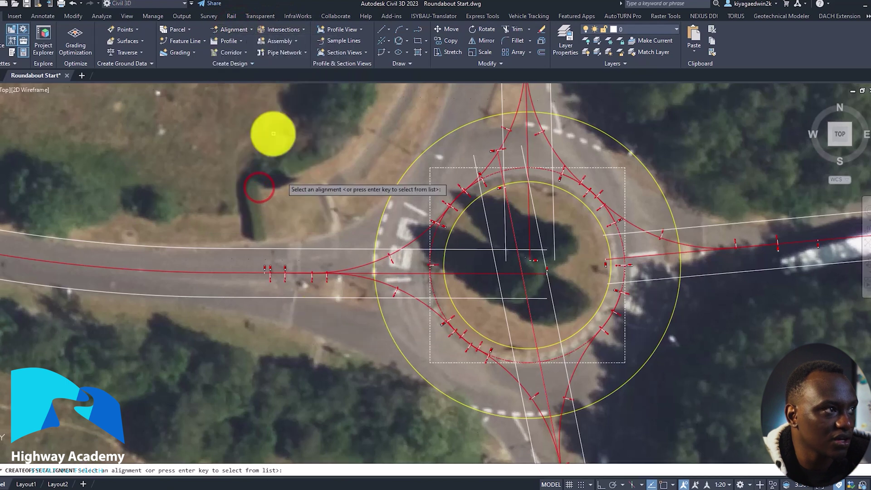
click(233, 31)
click(262, 205)
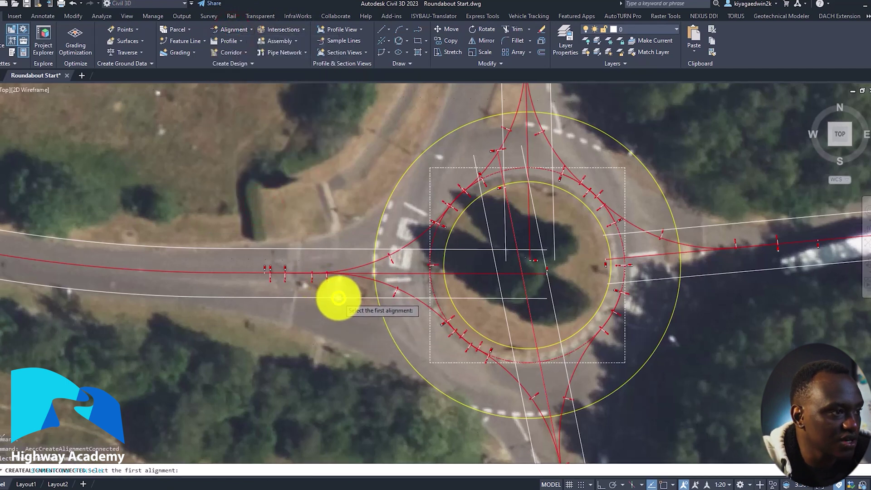
key(Escape)
Step: Create offset alignments for Arm 1, the western arm, with one 3.5 m offset on each side in the Offsets style
click(415, 272)
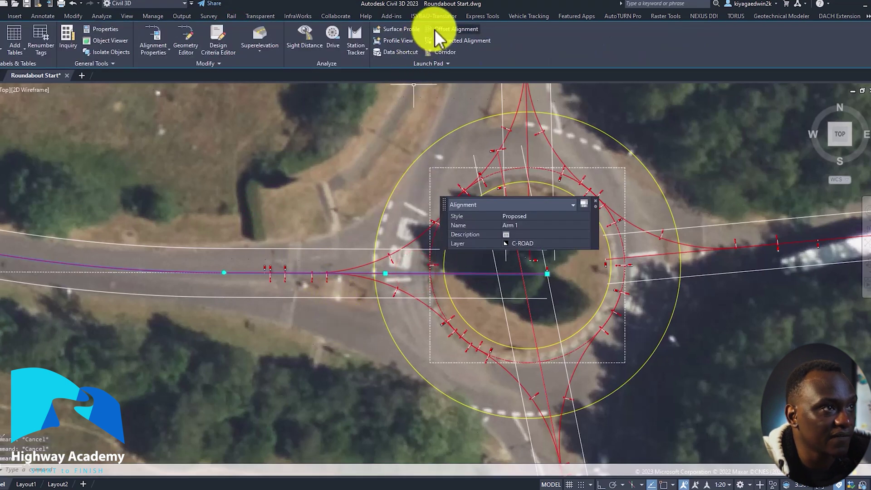
click(436, 27)
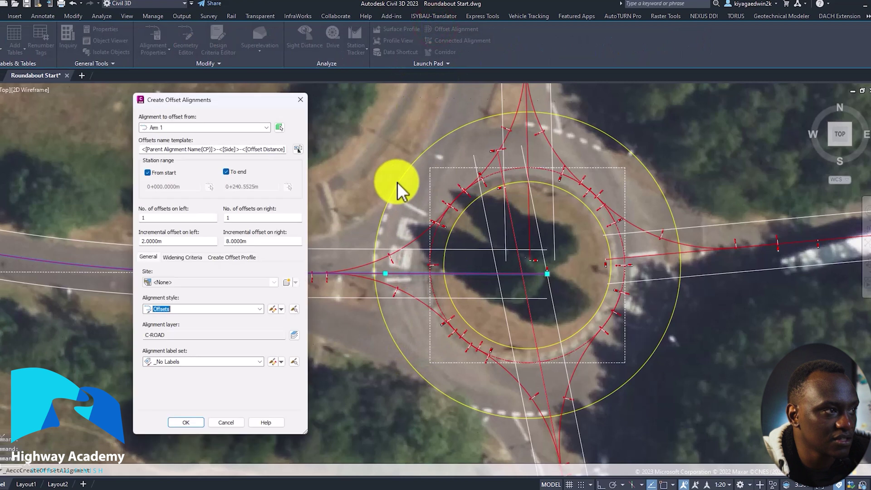
drag(252, 103, 553, 63)
double_click(470, 200)
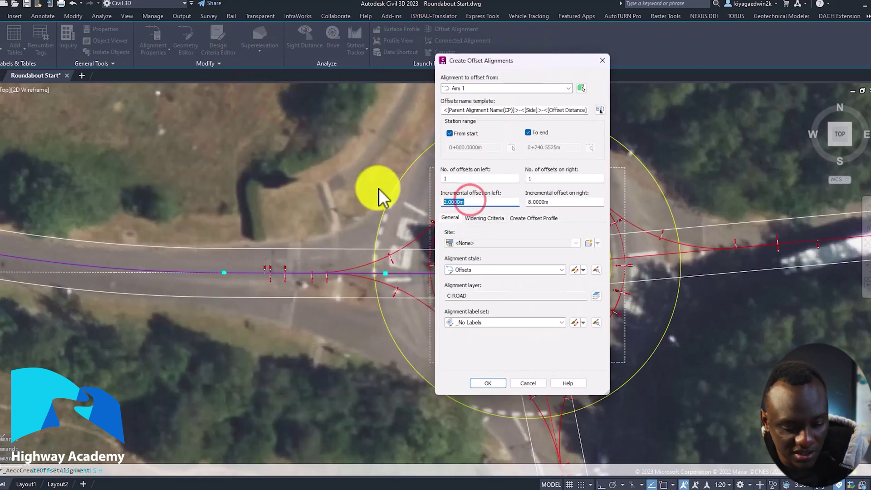
text(3.5)
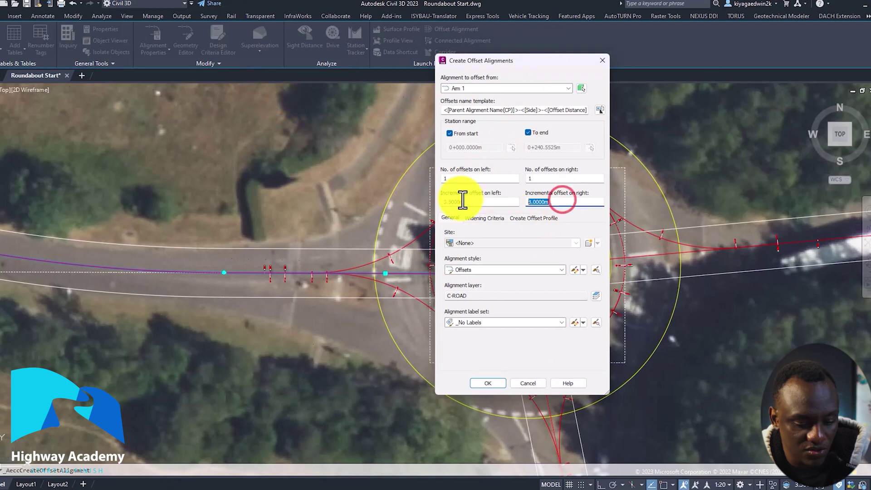
click(483, 387)
Step: Create offset alignments for Arm 4, the southern arm, with one 3.5 m offset on each side
scroll(408, 318, down, 2)
scroll(394, 295, up, 5)
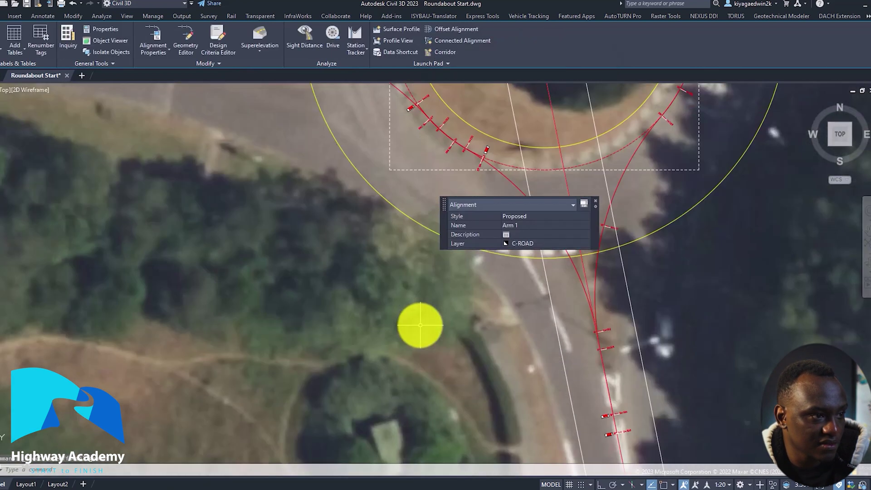
right_click(420, 324)
click(457, 74)
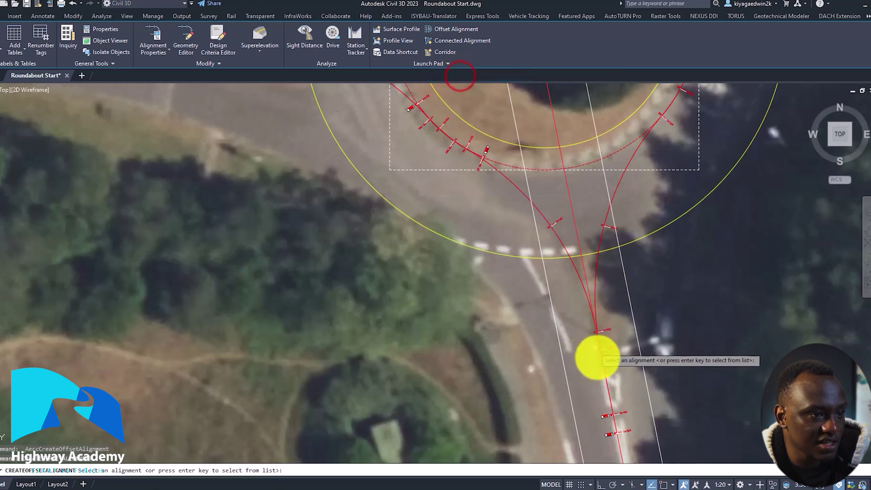
middle_drag(597, 355, 605, 324)
click(612, 361)
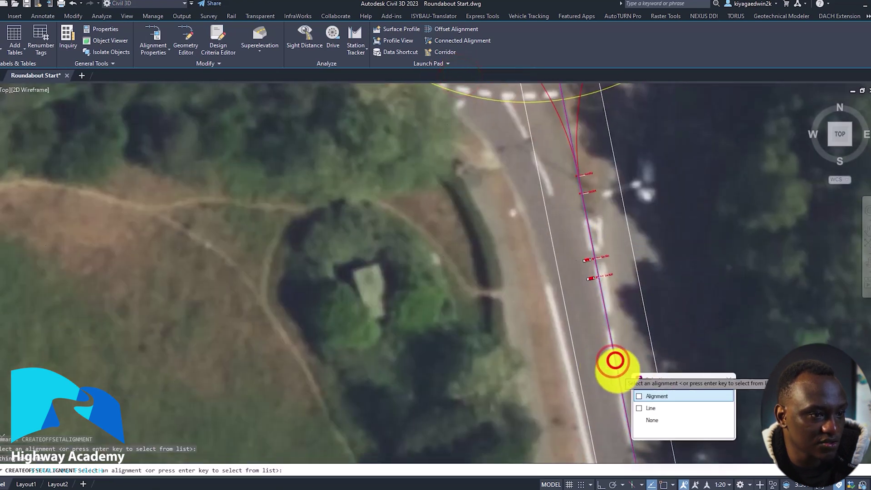
click(643, 396)
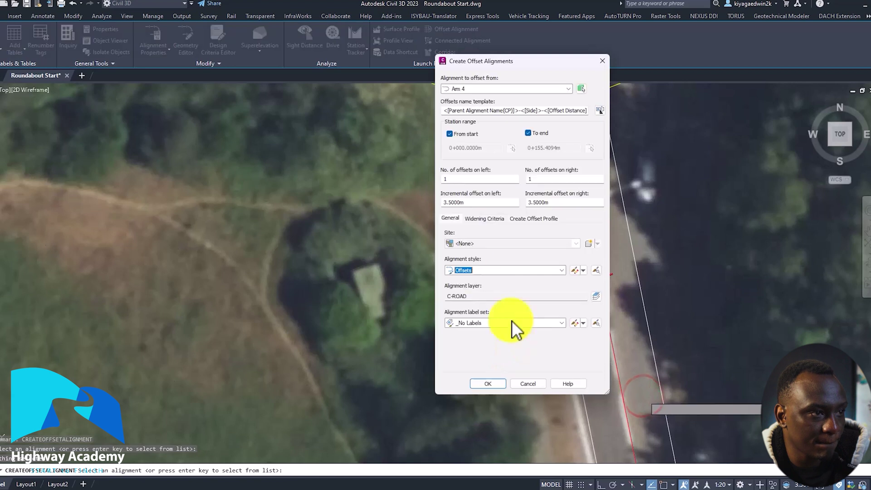
click(489, 383)
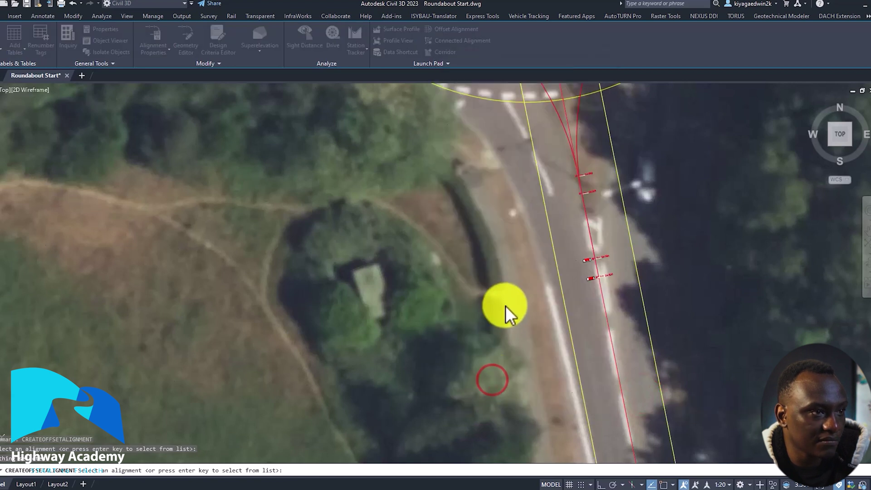
Step: Create offset alignments for the northern arm with one 3.5 m offset on each side
scroll(507, 311, down, 2)
middle_drag(492, 247, 457, 346)
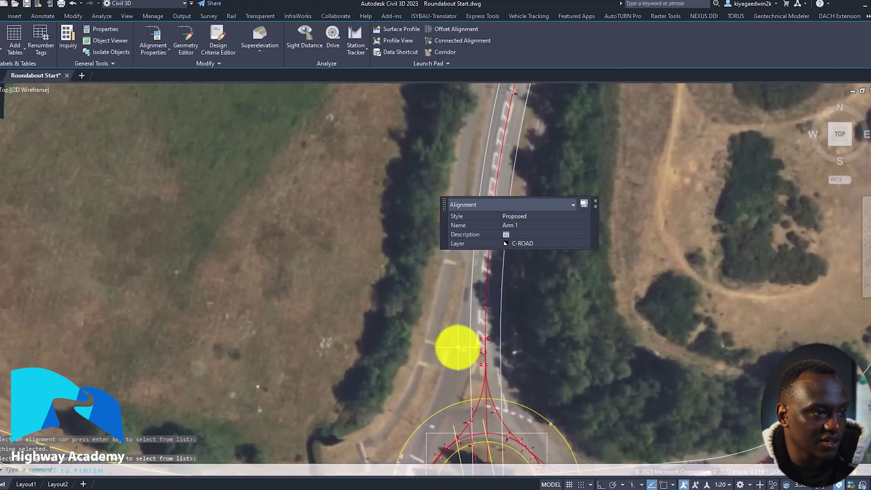
right_click(457, 347)
click(502, 102)
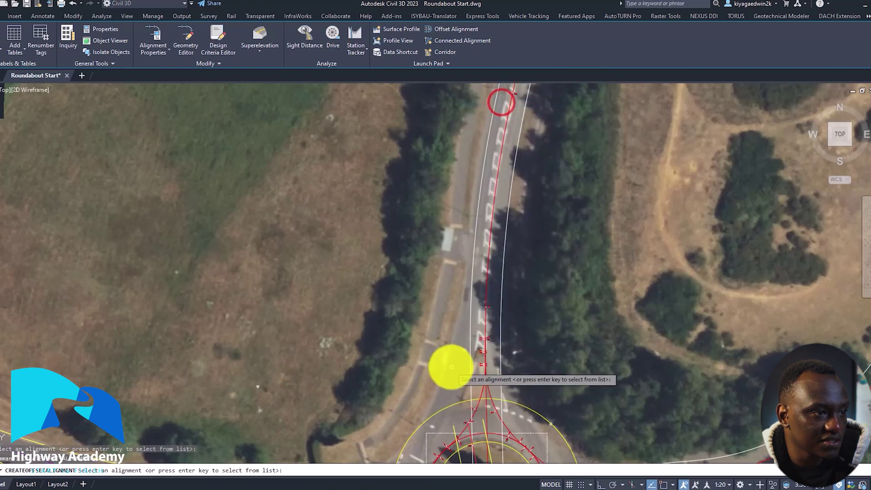
scroll(483, 261, up, 4)
click(480, 254)
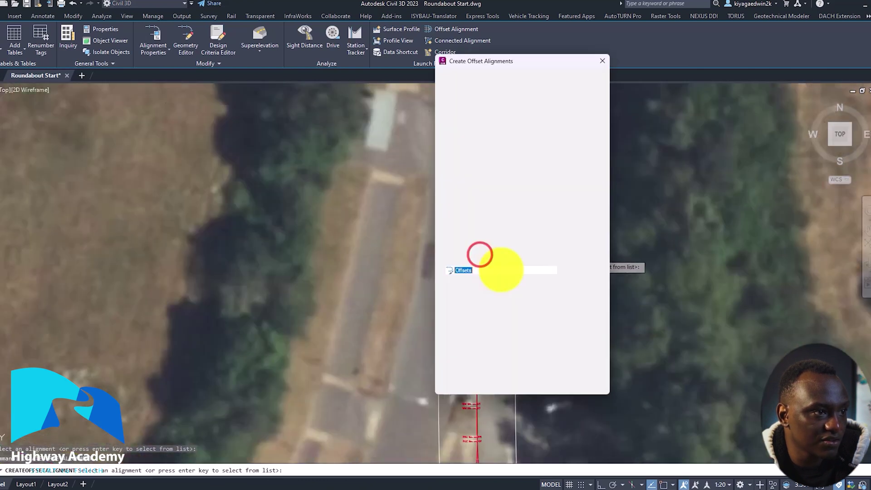
click(482, 381)
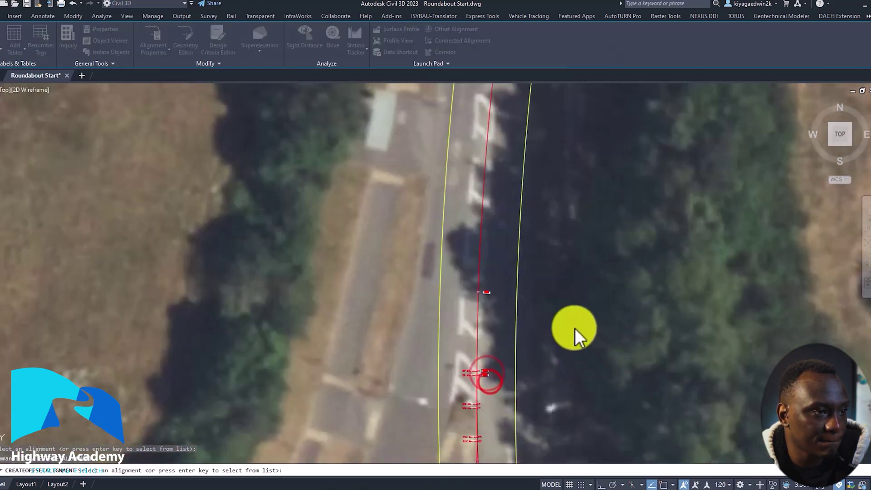
Step: Create offset alignments for Arm 3, the eastern arm, with one 3.5 m offset on each side, and clear the selection
scroll(575, 330, down, 5)
scroll(588, 357, up, 5)
right_click(541, 328)
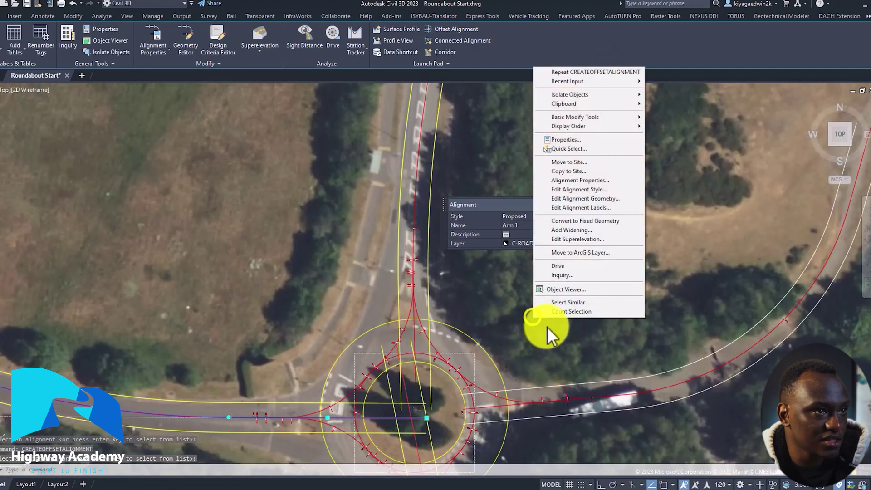
click(602, 72)
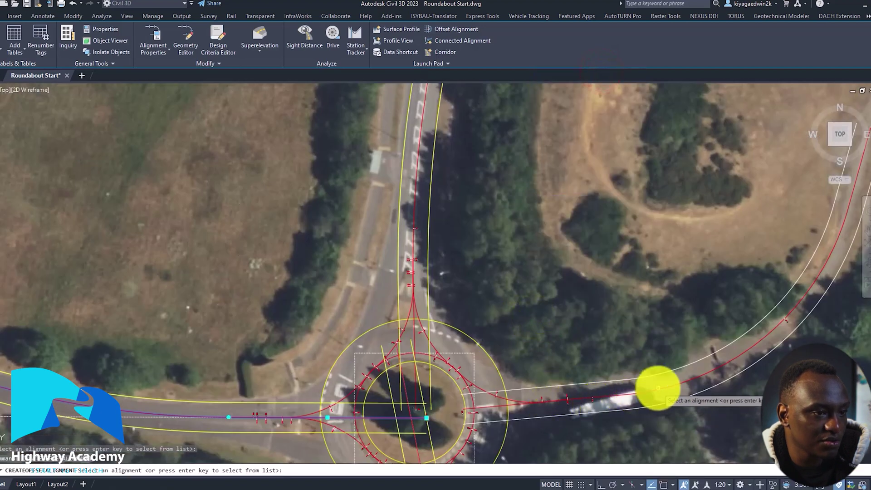
click(668, 388)
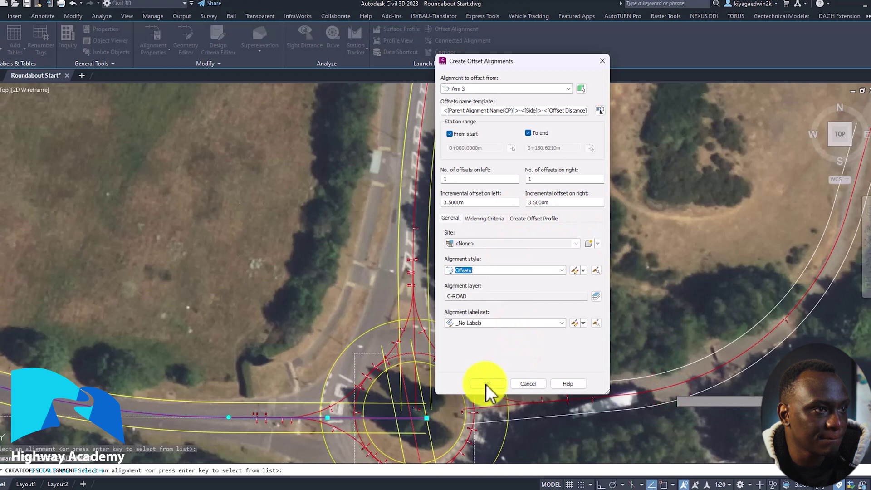
click(488, 383)
scroll(563, 330, down, 4)
click(492, 380)
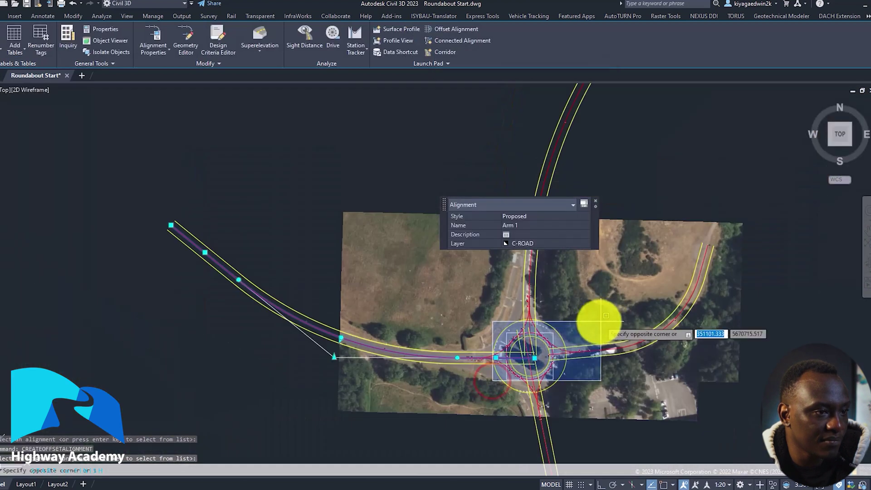
click(480, 384)
scroll(501, 375, up, 4)
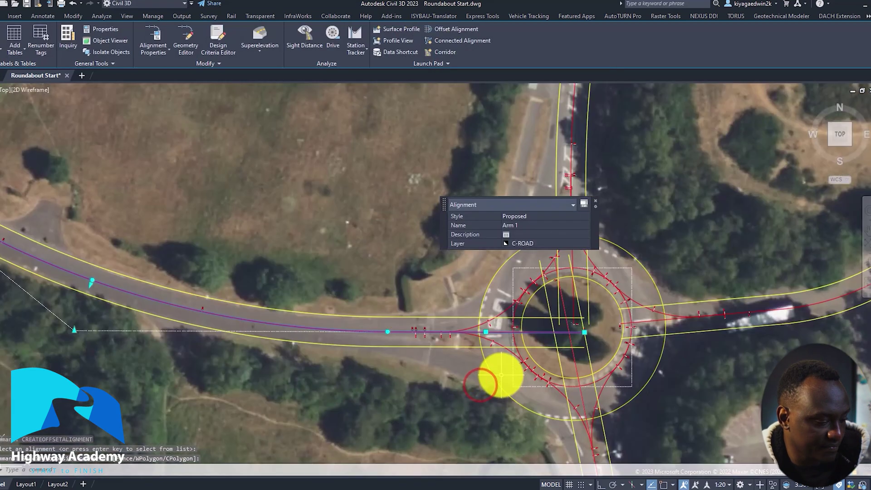
key(Escape)
middle_drag(509, 361, 502, 253)
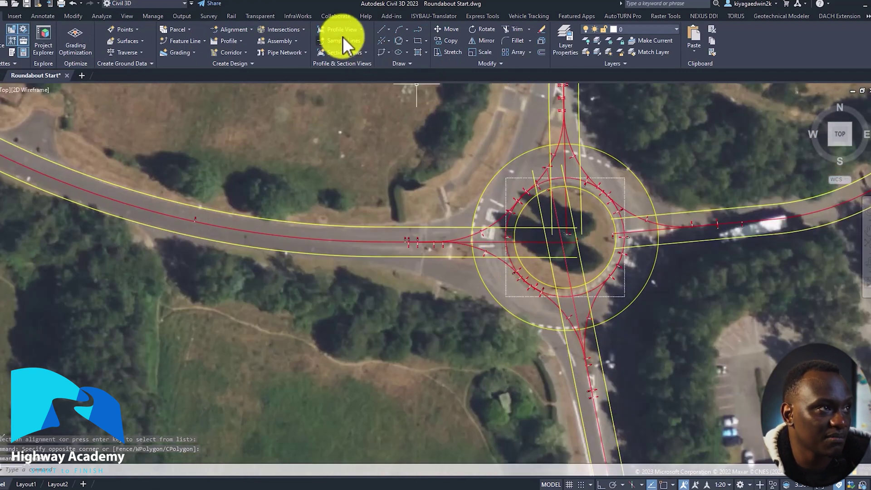
click(240, 29)
click(263, 205)
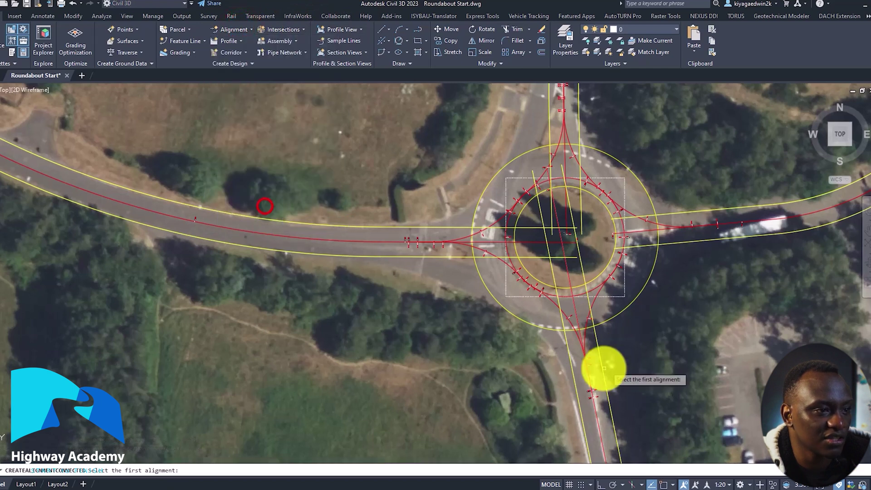
click(576, 392)
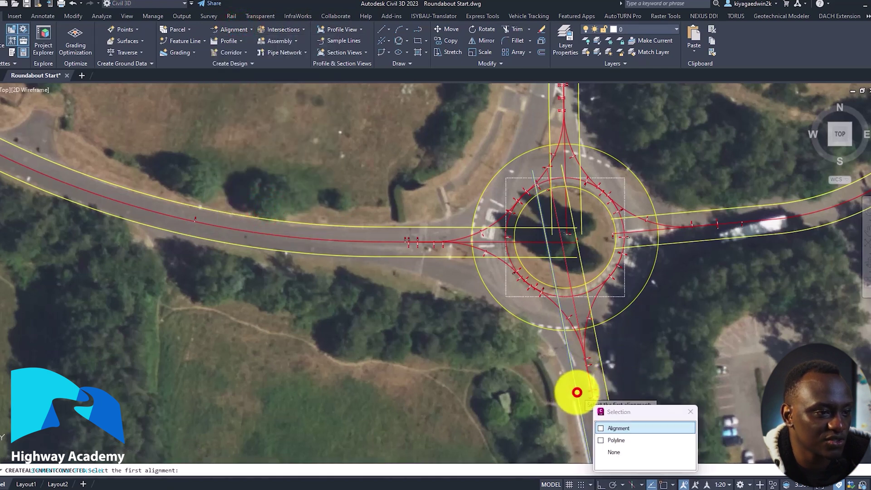
click(608, 423)
click(533, 325)
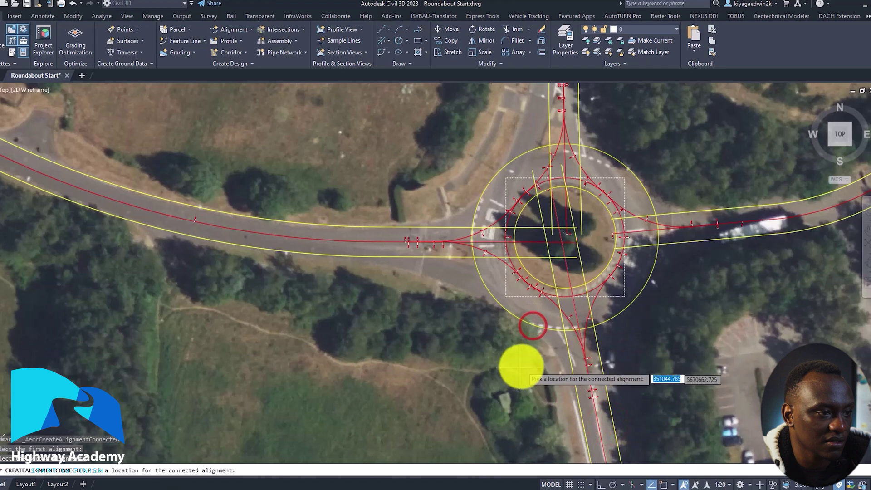
click(540, 356)
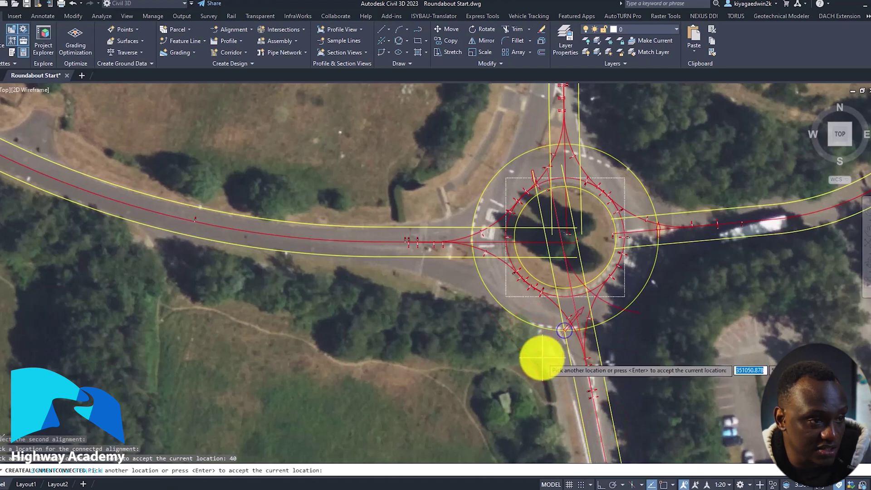
key(Escape)
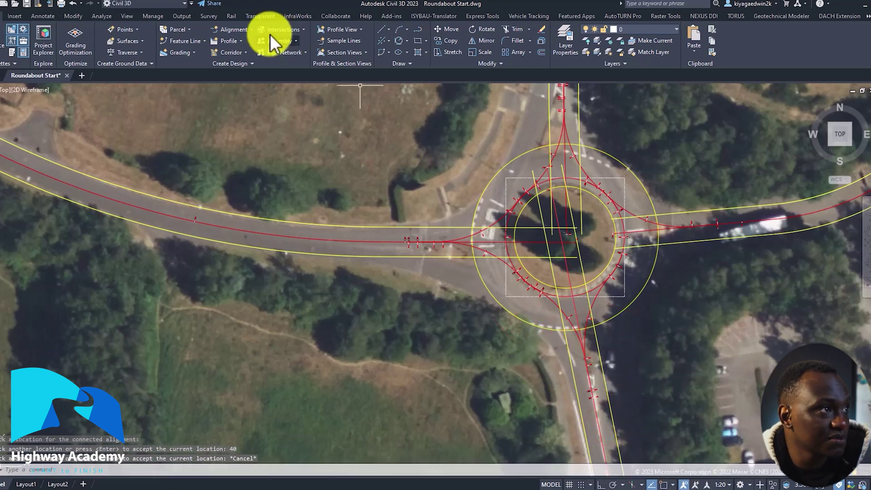
Step: Start a connected alignment from the southern arm's western offset to the roundabout's outer edge offset, placing it in the south-west corner
click(236, 30)
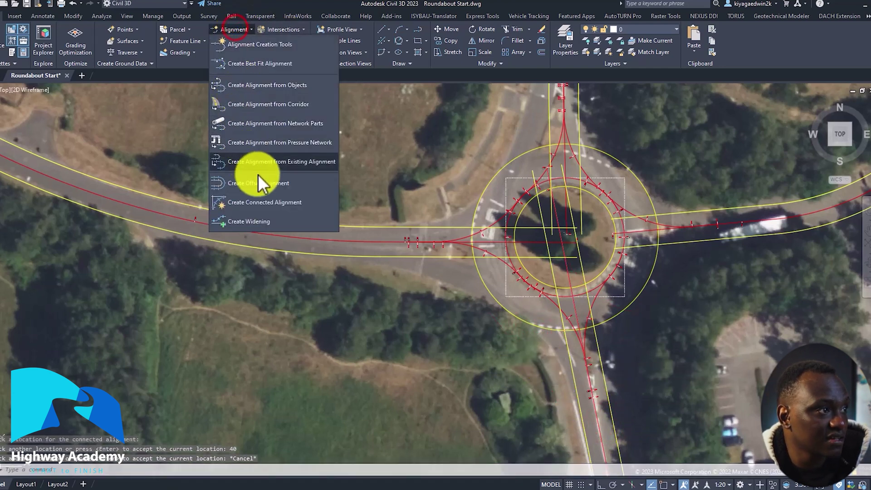
click(268, 203)
click(573, 381)
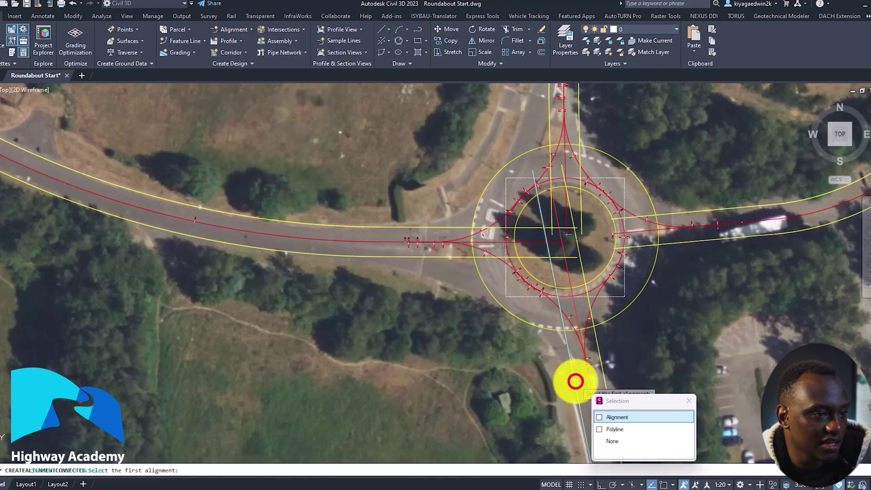
click(619, 417)
click(530, 325)
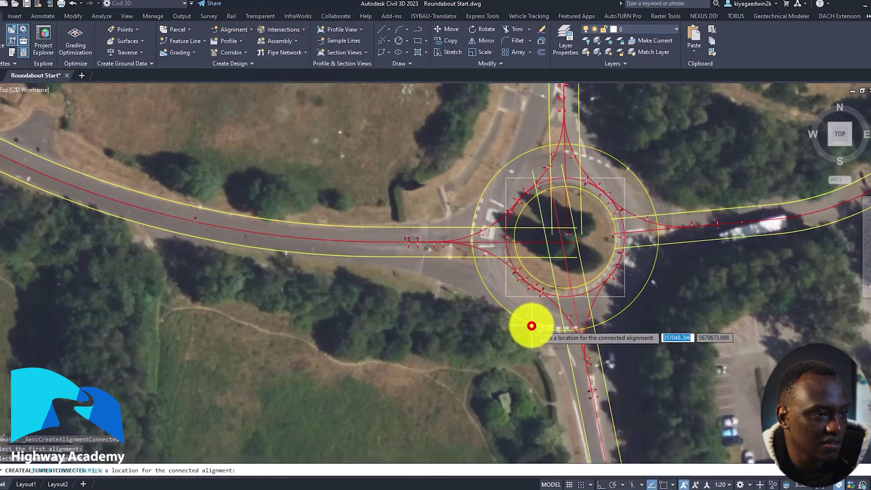
click(537, 350)
key(Return)
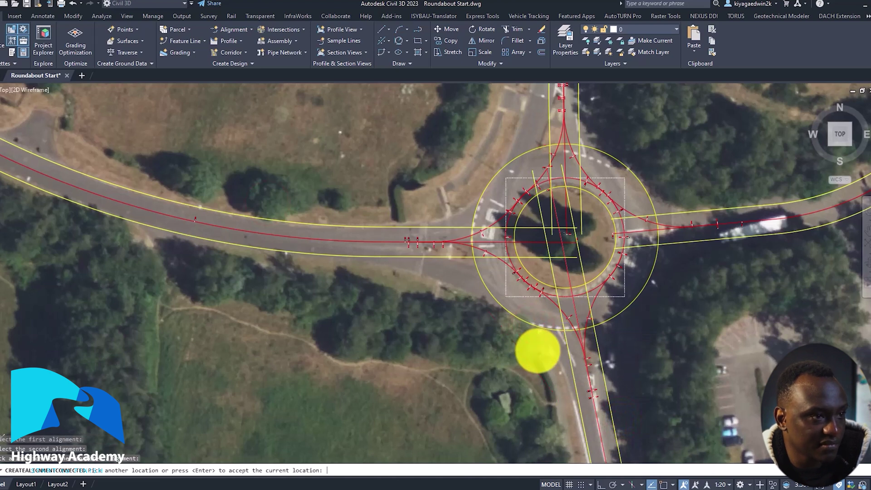
Step: Set the connected alignment's circular fillet radius to 40 m and create it
click(378, 236)
double_click(341, 281)
text(35)
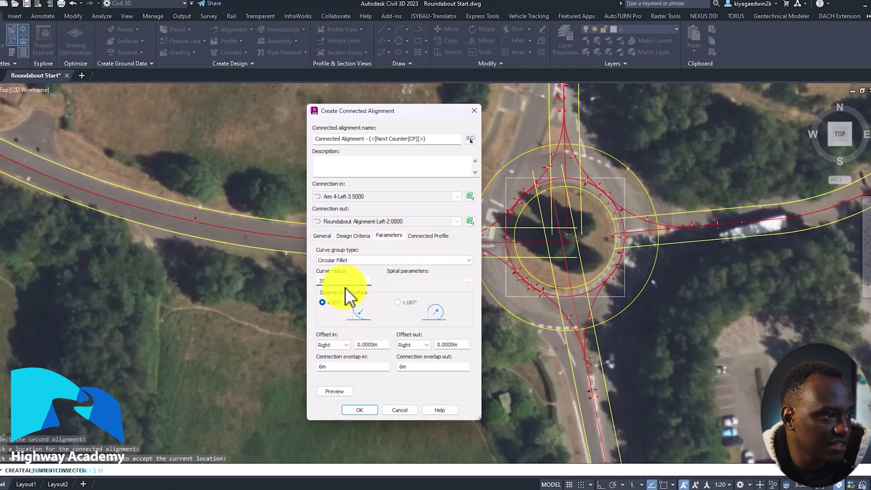
key(BackSpace)
key(BackSpace)
text(40)
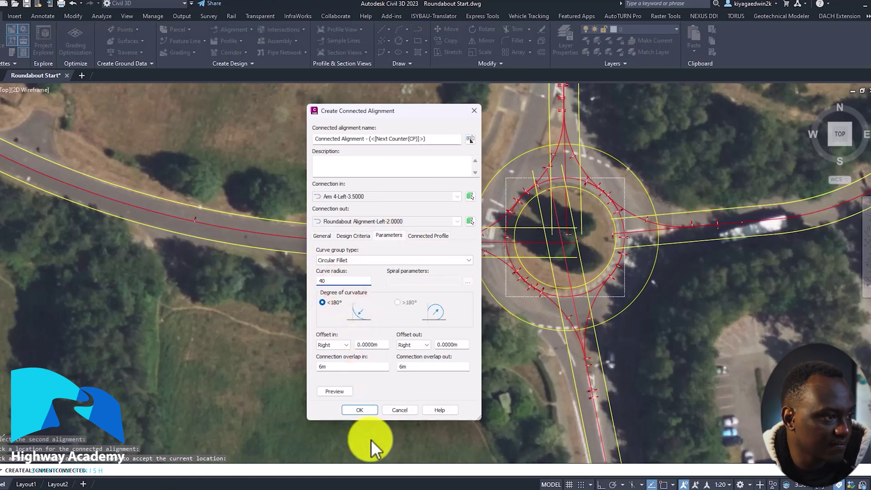
click(366, 412)
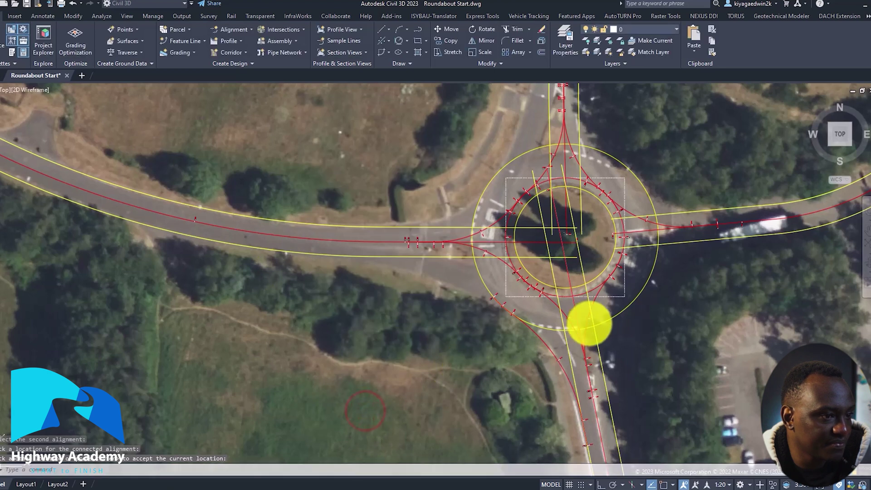
Step: Create a connected alignment with a 40 m circular fillet from the roundabout's outer edge offset to the southern arm's eastern offset
scroll(616, 333, up, 2)
right_click(620, 334)
click(685, 179)
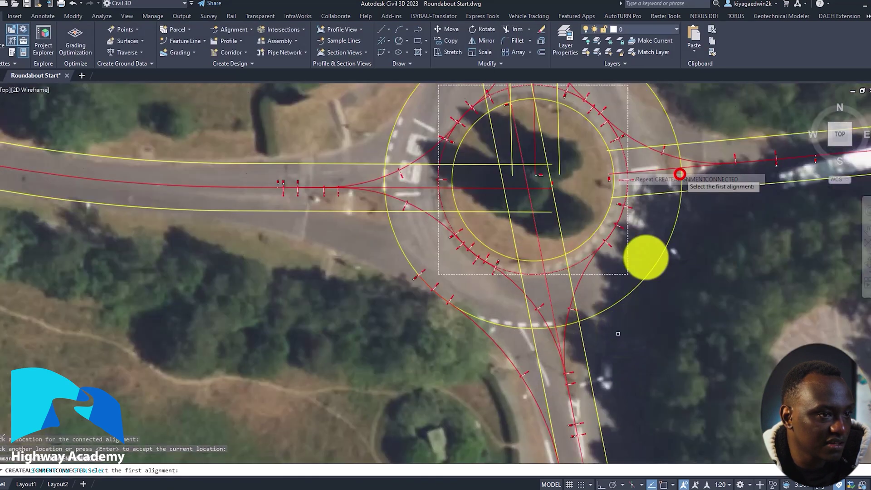
click(630, 289)
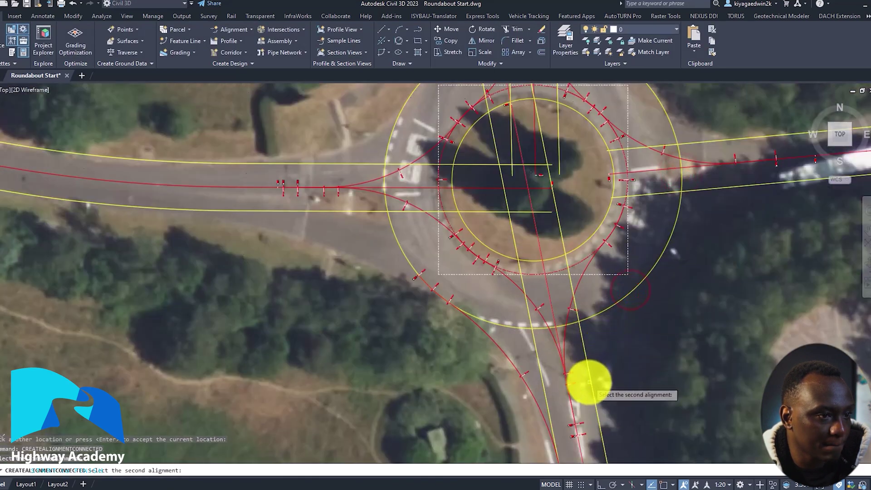
click(589, 381)
click(634, 415)
click(634, 417)
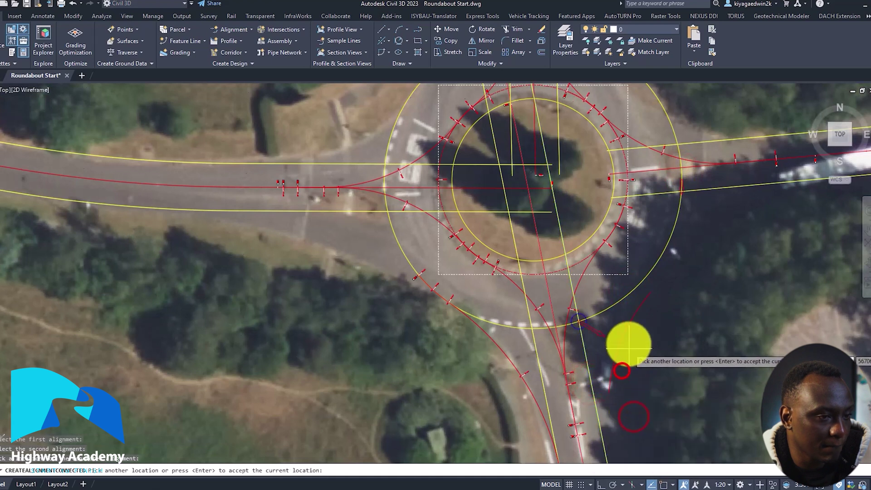
key(Return)
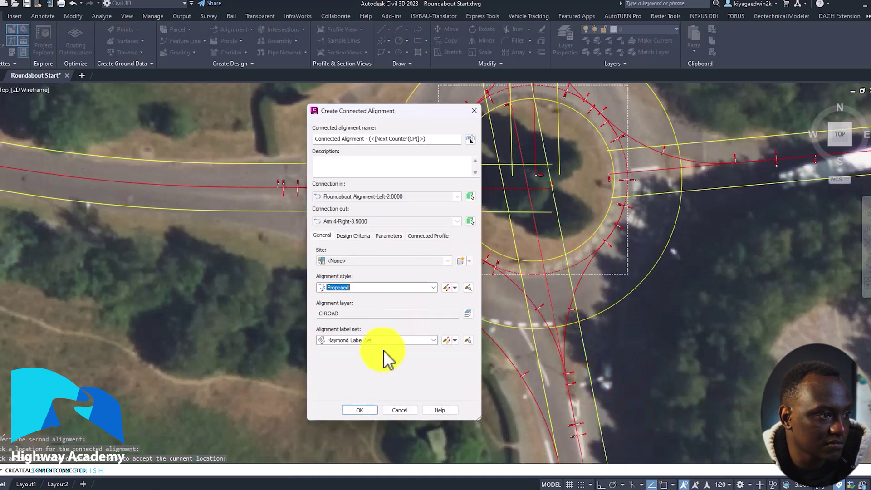
click(390, 235)
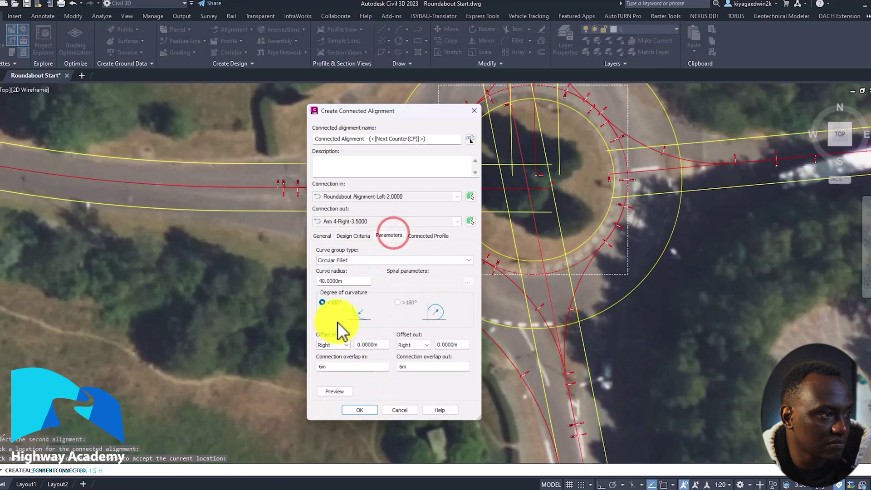
click(356, 410)
Step: Create a connected alignment from the roundabout's outer edge offset to the western arm's southern offset, placing it in the south-west corner
middle_drag(401, 252, 684, 324)
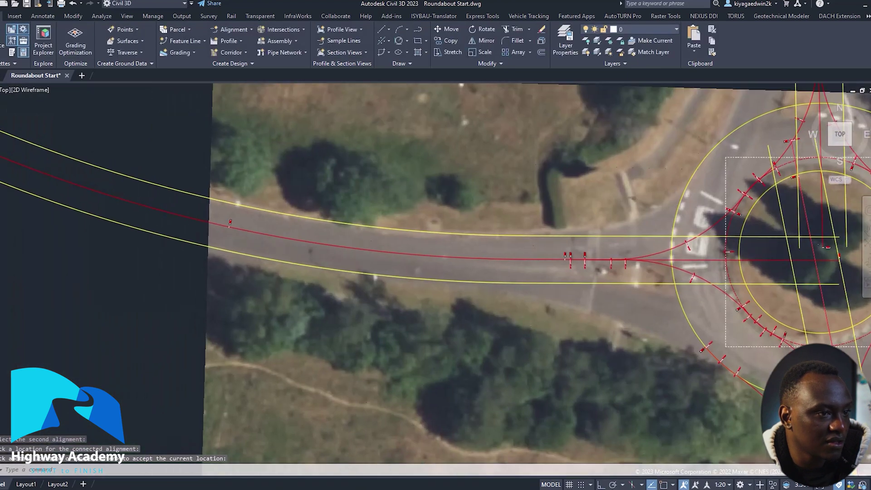
right_click(700, 332)
click(705, 328)
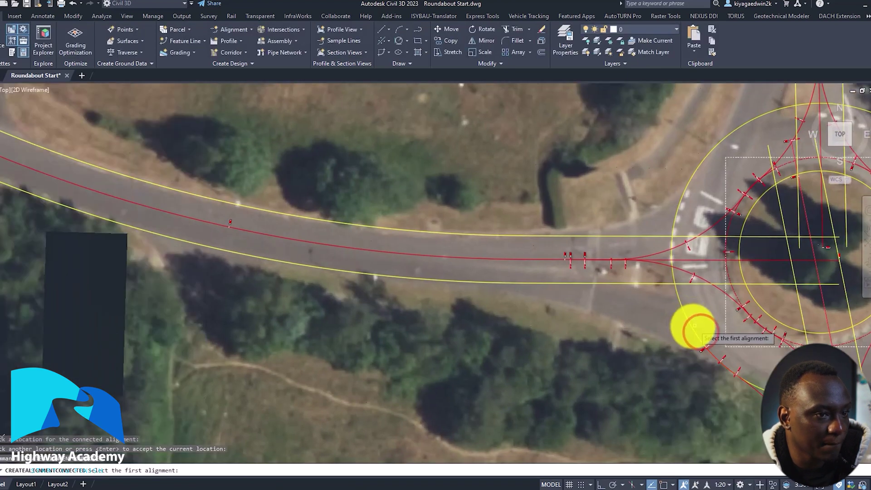
click(691, 325)
click(639, 282)
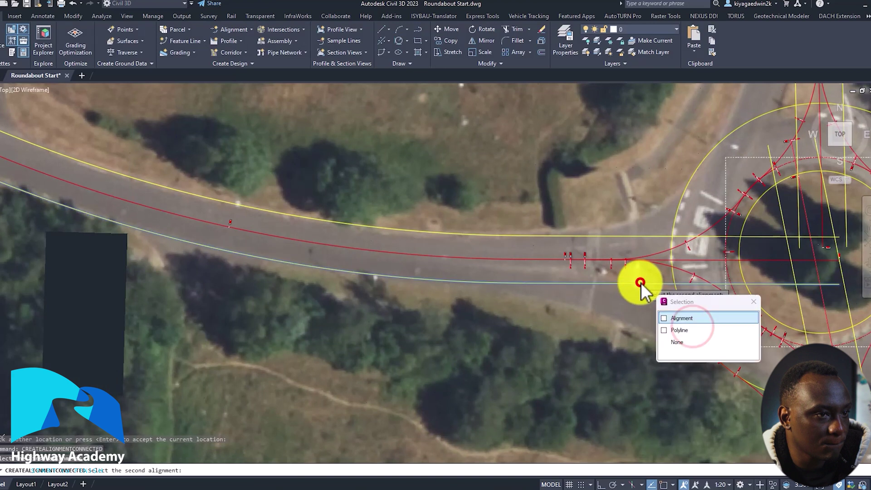
click(670, 318)
click(642, 325)
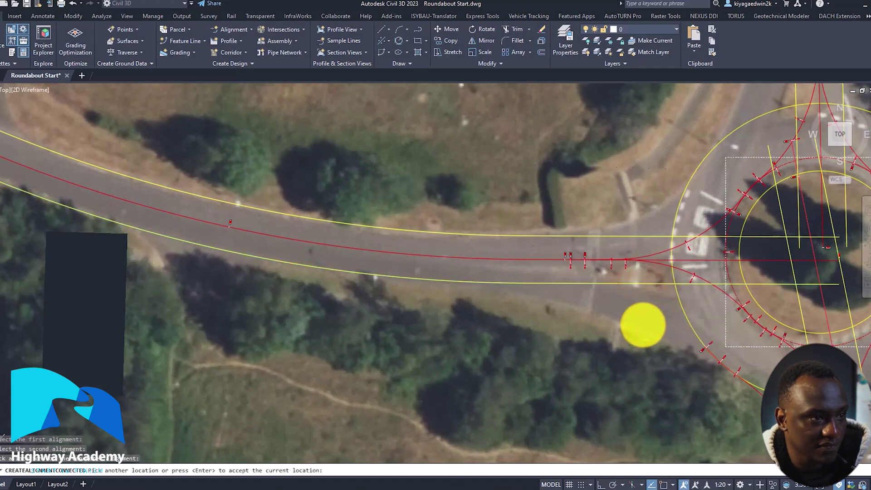
key(Return)
click(363, 410)
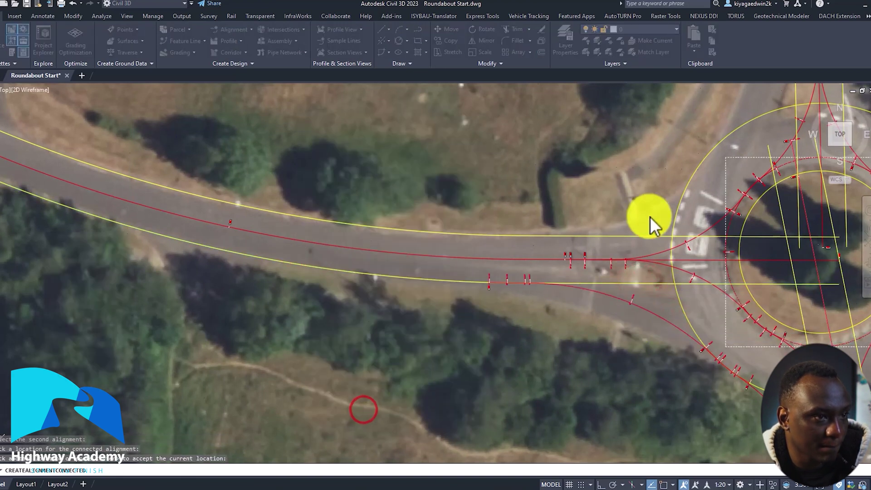
middle_drag(649, 217, 594, 279)
right_click(612, 272)
click(623, 266)
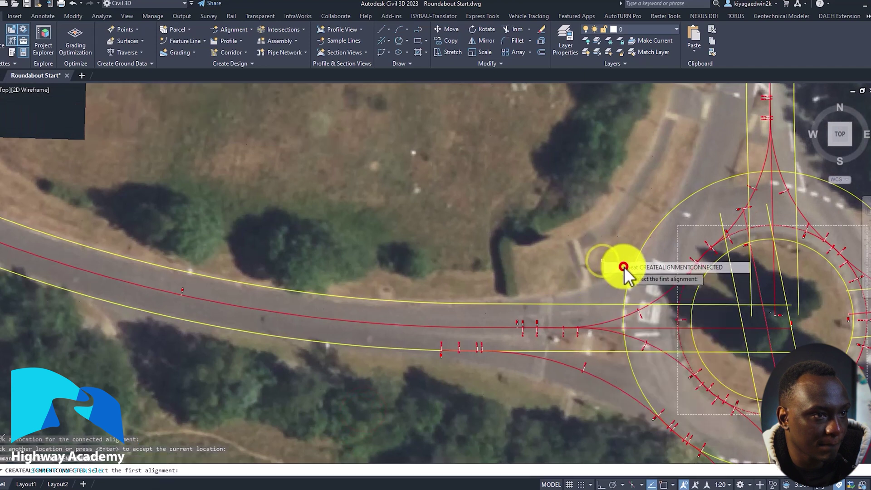
click(587, 305)
click(627, 343)
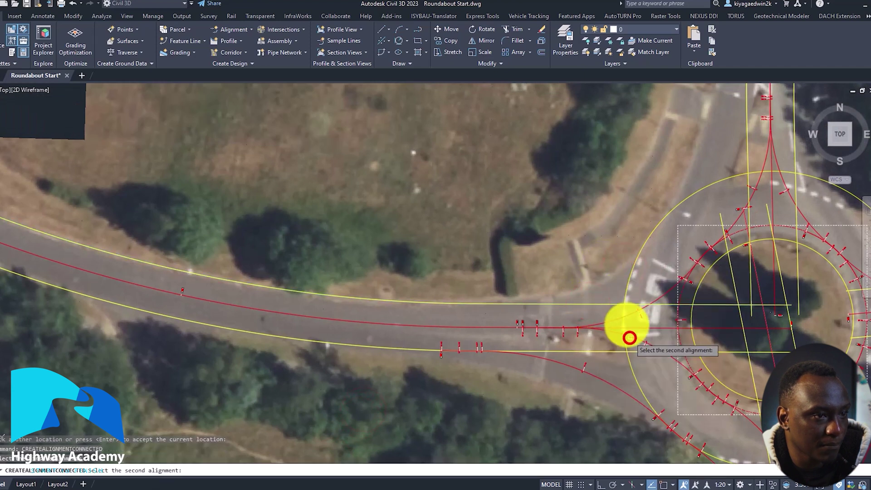
click(629, 273)
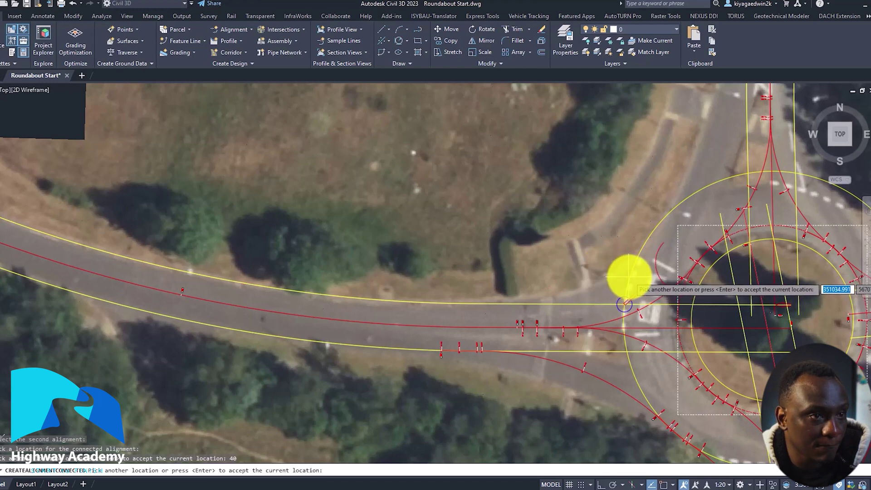
key(Escape)
Step: Create a connected alignment from the western arm's northern offset to the roundabout's outer edge offset, placing it in the north-west corner
right_click(603, 259)
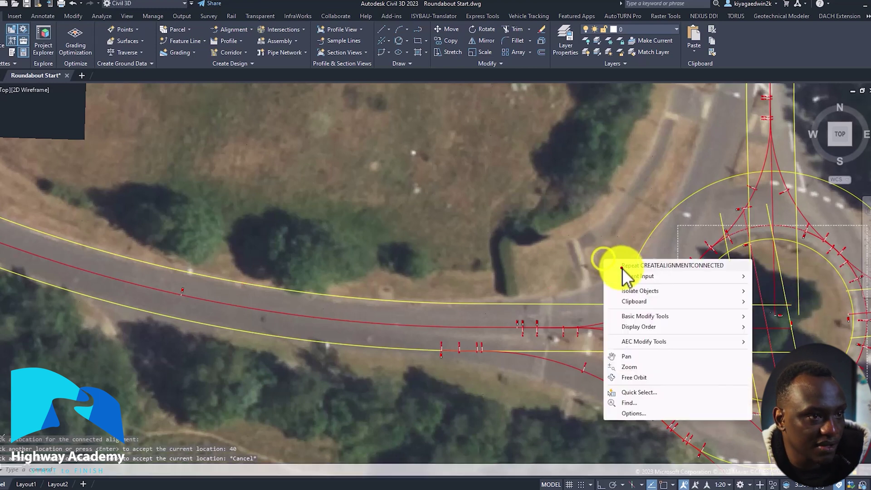
click(623, 271)
click(595, 303)
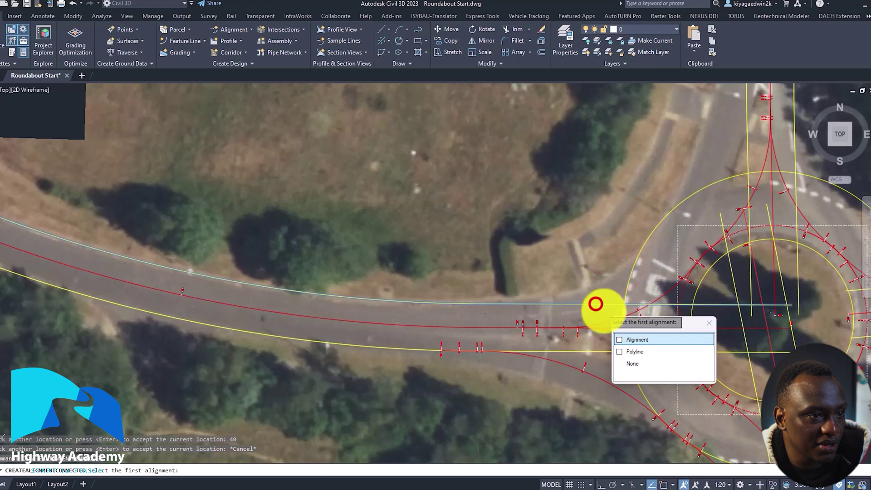
click(626, 339)
click(630, 273)
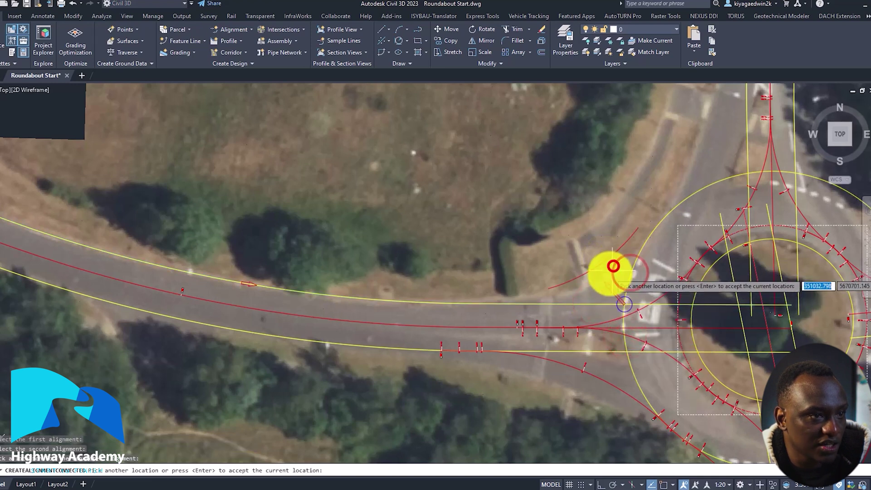
scroll(612, 266, up, 3)
key(Return)
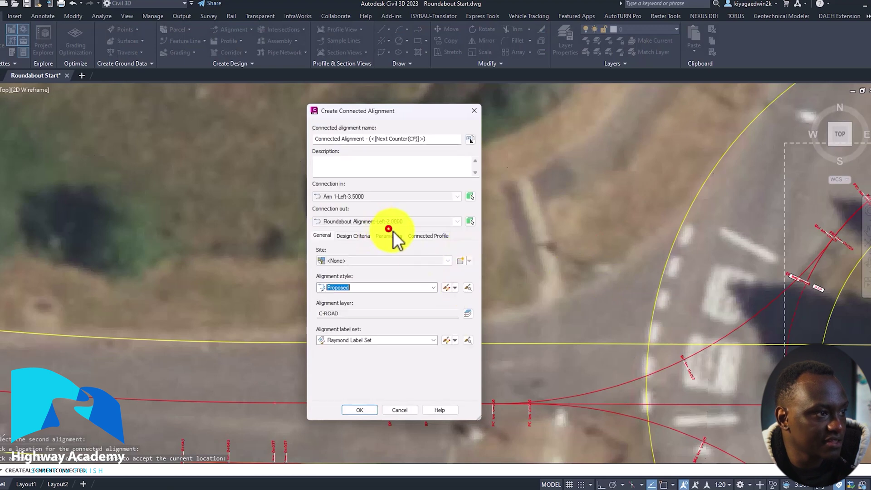
click(389, 235)
click(361, 409)
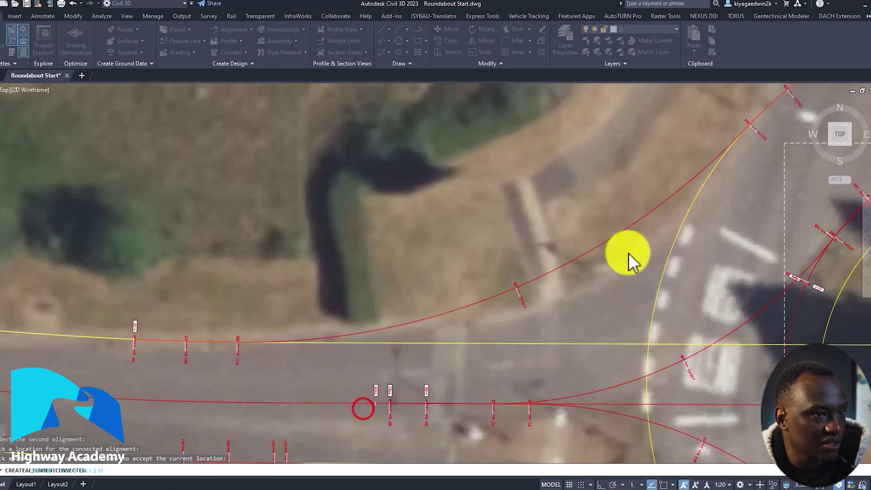
Step: Examine how the offset and connected alignments meet around the central island and the eastern arm
scroll(635, 252, down, 6)
scroll(700, 266, up, 2)
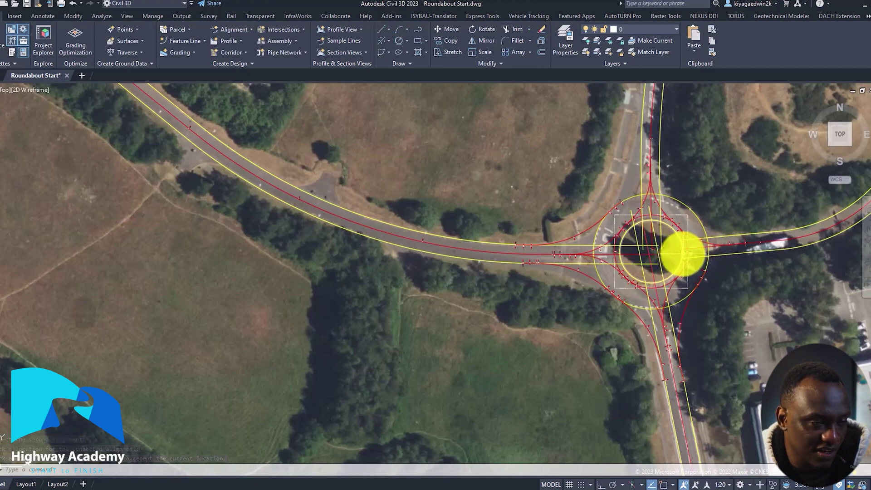
scroll(683, 254, up, 5)
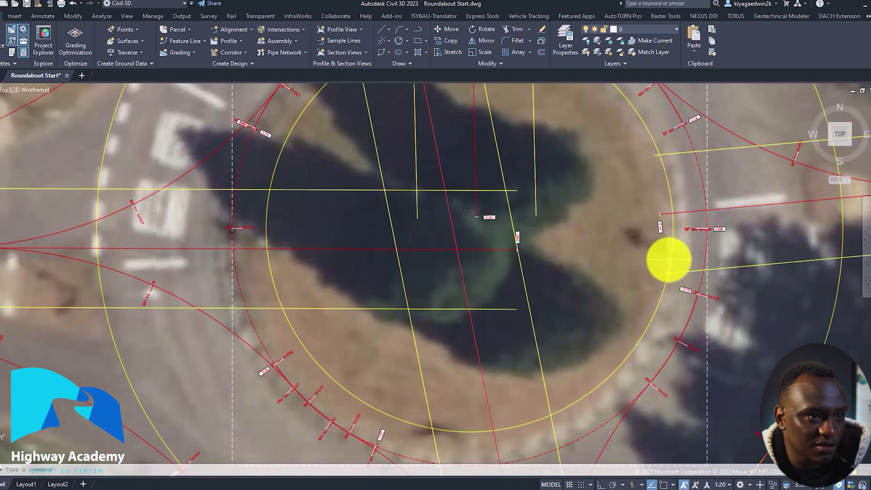
scroll(667, 258, down, 5)
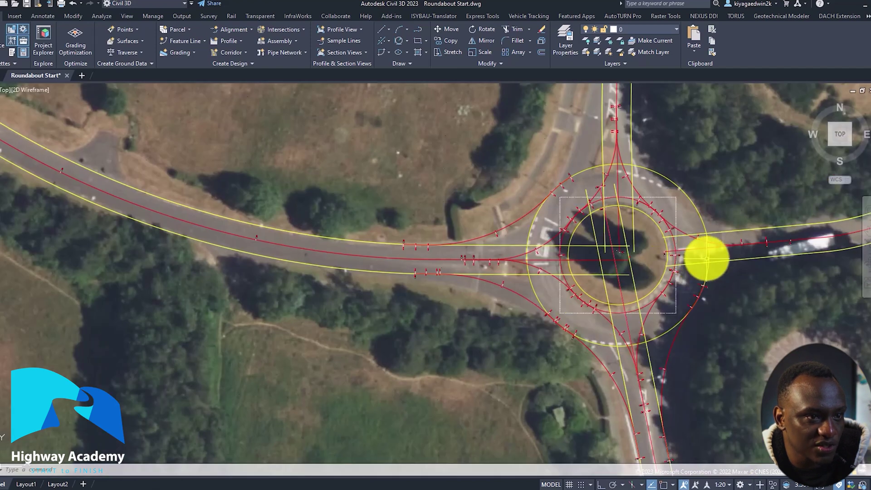
middle_drag(653, 251, 661, 295)
scroll(618, 237, up, 3)
scroll(614, 231, down, 3)
Step: Create a connected alignment with a 40 m circular fillet from the roundabout's outer edge offset to the northern arm's western offset
middle_drag(614, 232, 592, 248)
right_click(593, 248)
click(618, 255)
scroll(589, 268, up, 3)
click(592, 259)
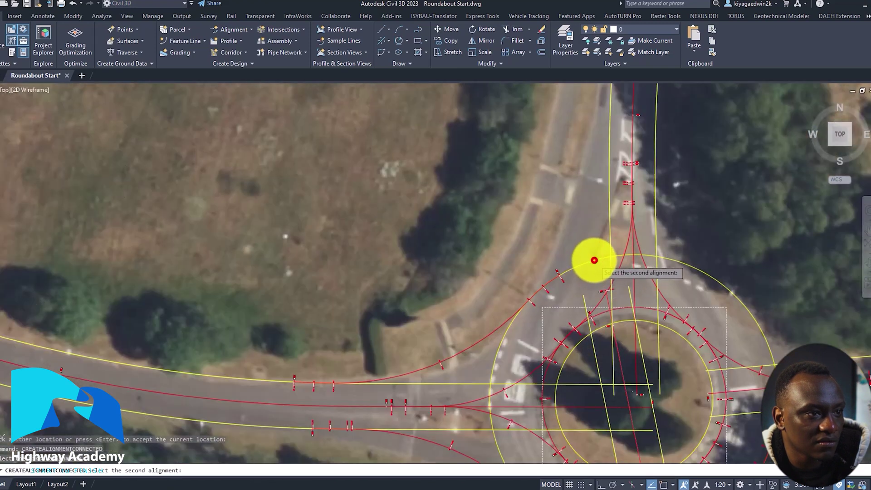
click(610, 230)
click(641, 272)
click(597, 216)
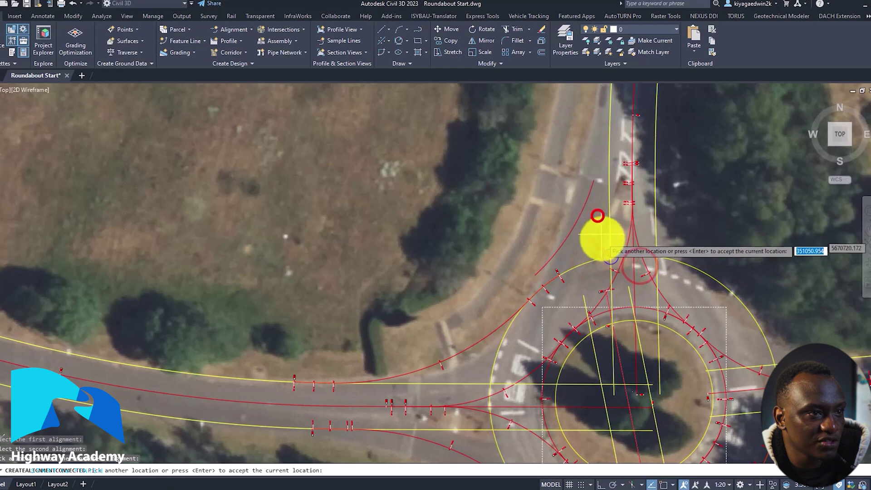
key(Return)
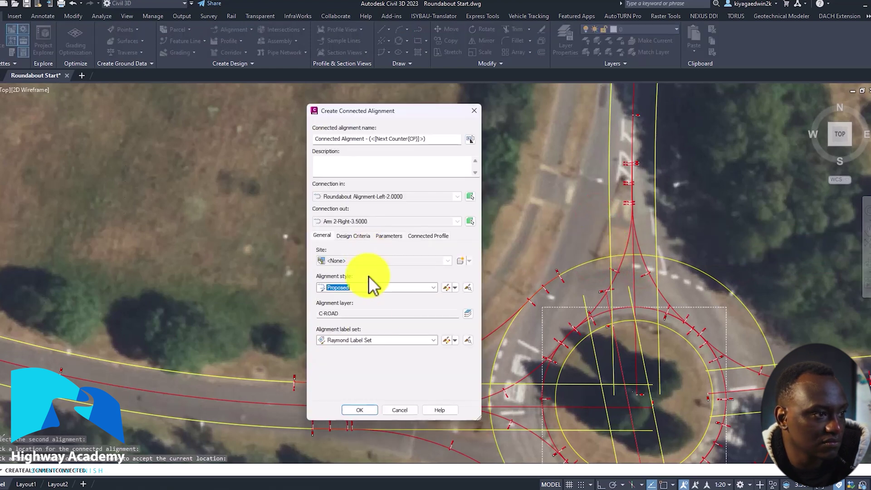
click(390, 236)
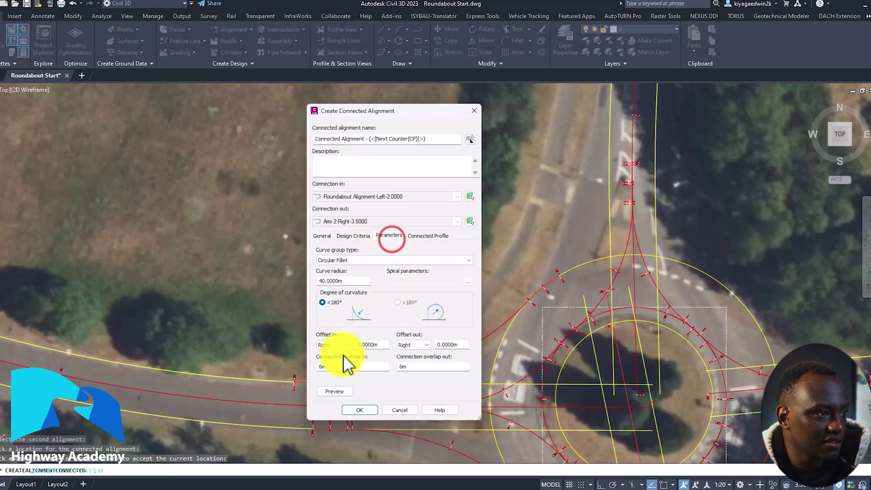
click(356, 410)
Step: Create a connected alignment from the northern arm's eastern offset to the roundabout's outer edge offset, placing it in the north-east corner
right_click(557, 203)
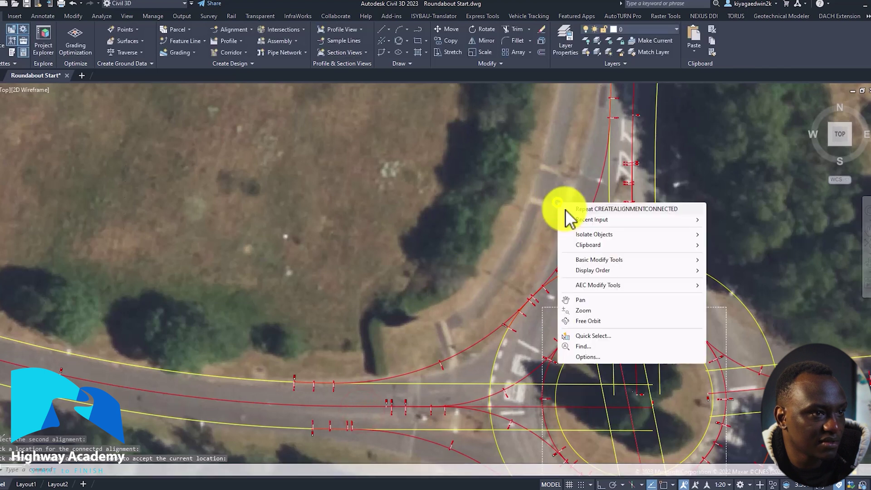
click(588, 209)
click(655, 204)
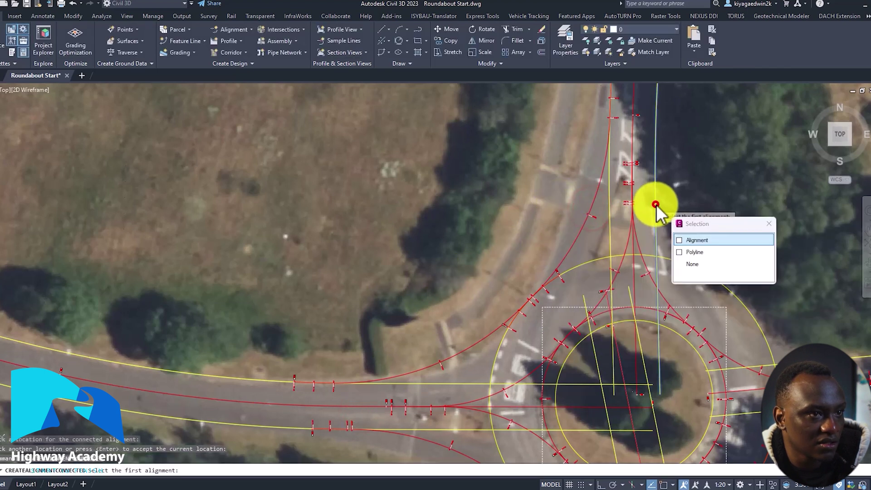
click(683, 242)
click(703, 272)
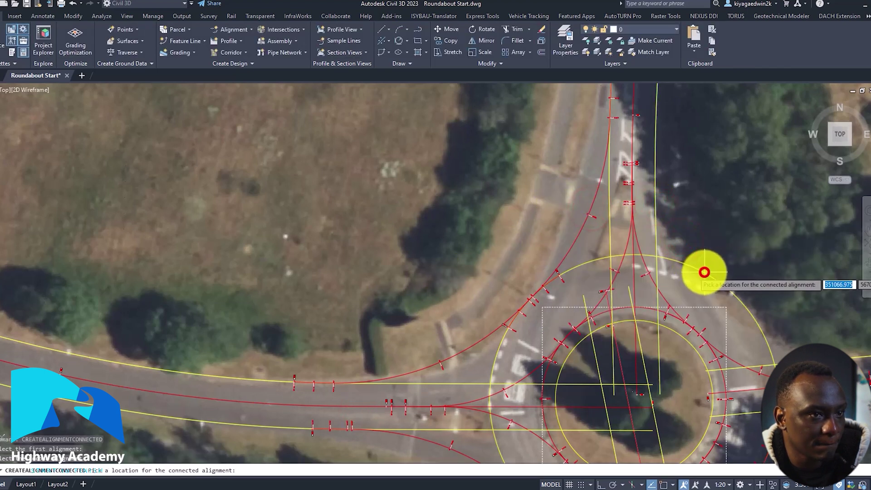
click(688, 226)
key(Return)
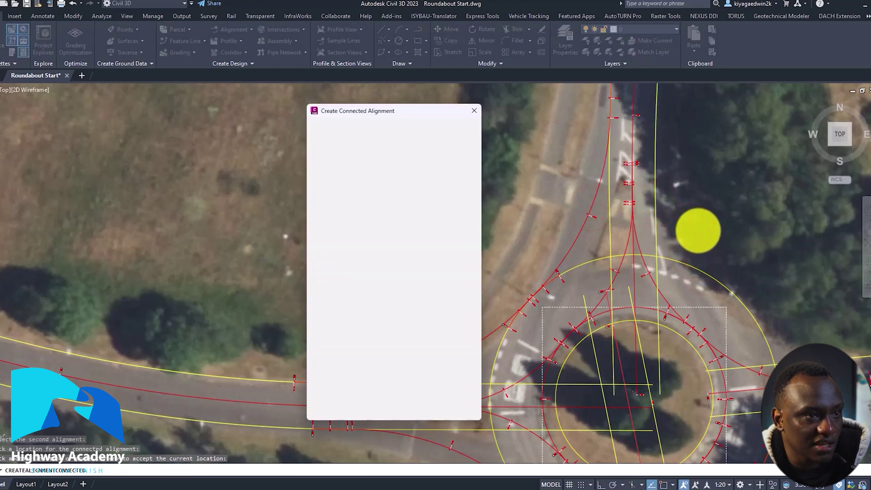
click(358, 409)
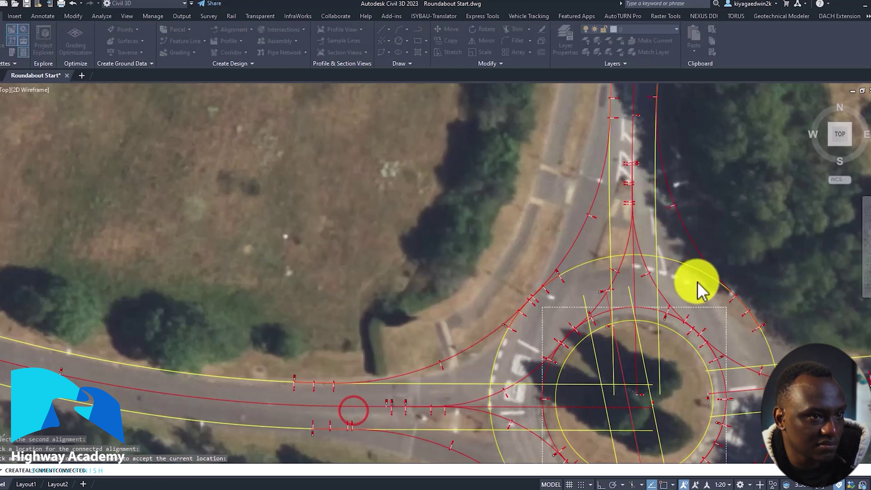
Step: Create a connected alignment from the roundabout's outer edge offset to the eastern arm's northern offset
scroll(596, 156, down, 3)
scroll(646, 271, up, 5)
scroll(646, 271, down, 3)
scroll(622, 243, up, 4)
right_click(634, 260)
click(656, 267)
scroll(633, 260, down, 3)
scroll(602, 249, up, 3)
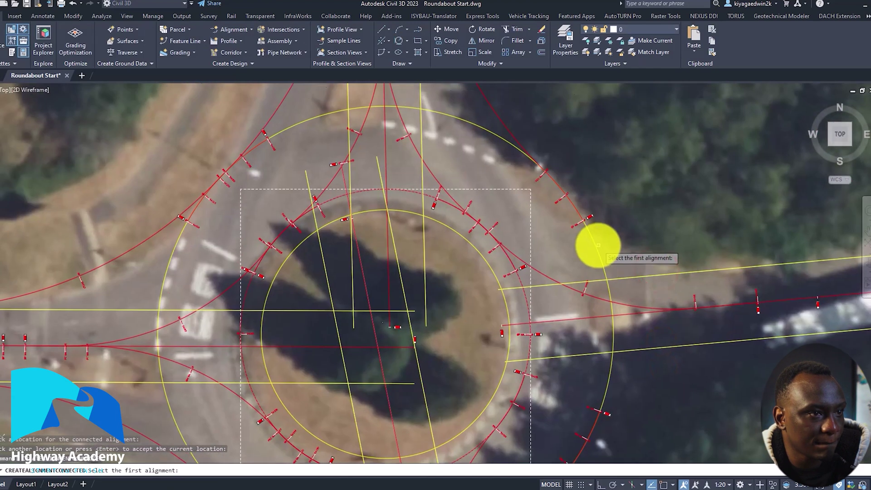
click(595, 244)
click(641, 274)
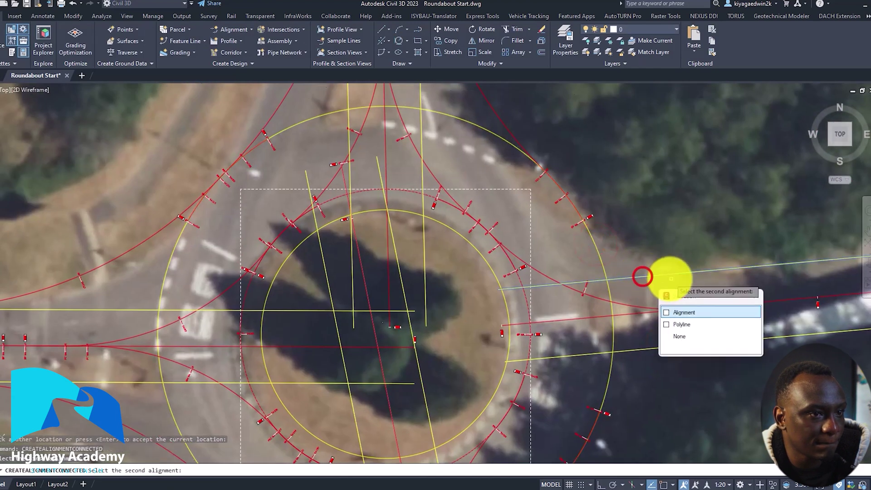
click(695, 313)
click(665, 231)
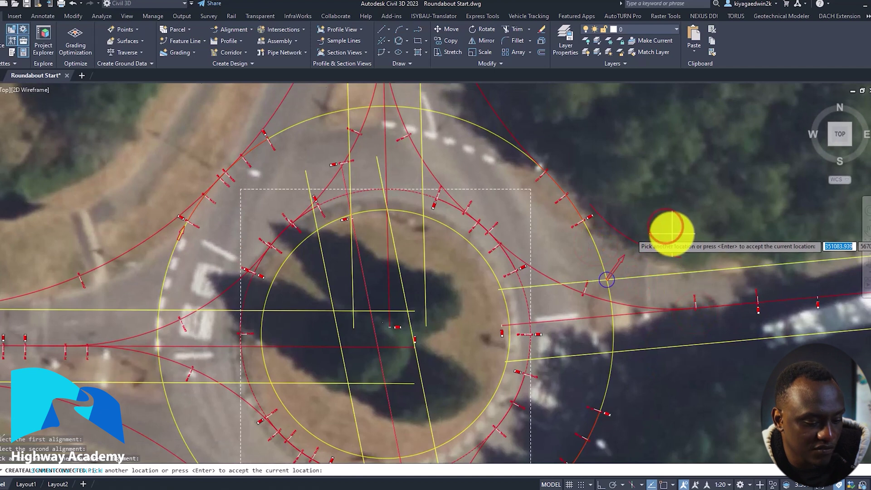
key(Return)
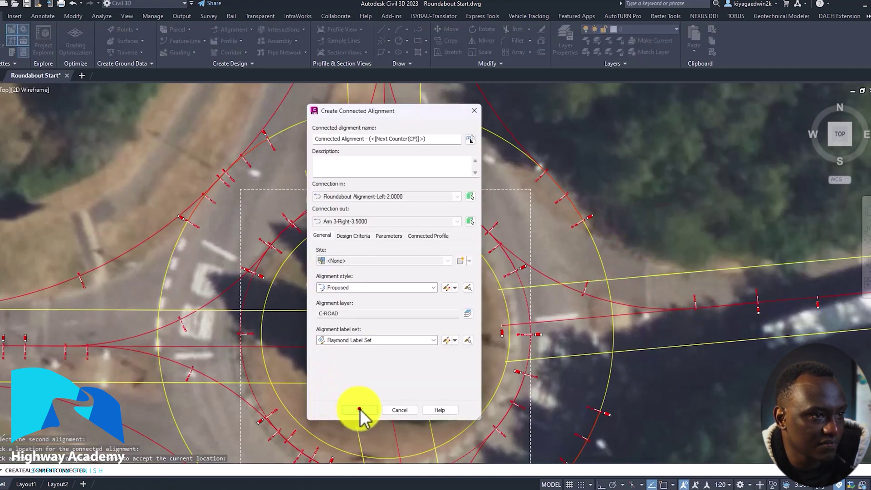
click(358, 411)
Step: Create a connected alignment from the eastern arm's southern offset to the roundabout's outer edge offset, placing it in the south-east corner
scroll(635, 254, down, 4)
right_click(651, 273)
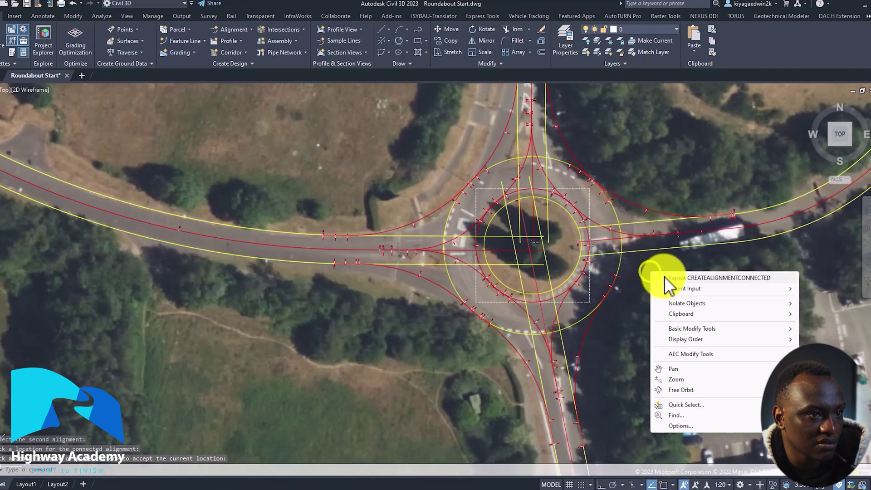
click(665, 278)
scroll(635, 258, up, 3)
click(652, 243)
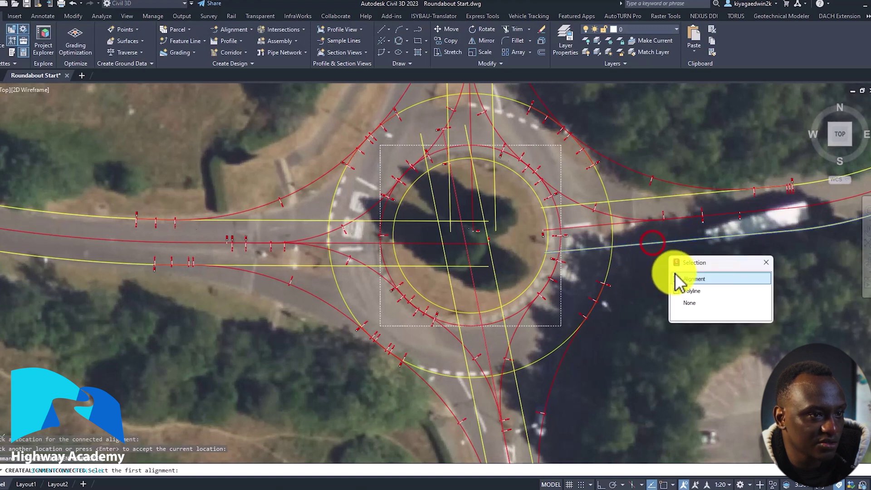
click(677, 277)
click(556, 347)
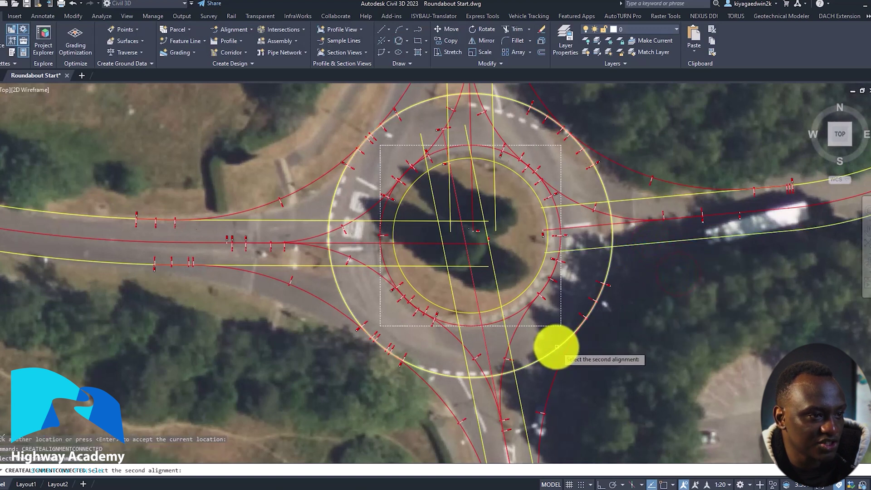
click(622, 334)
key(Return)
click(363, 412)
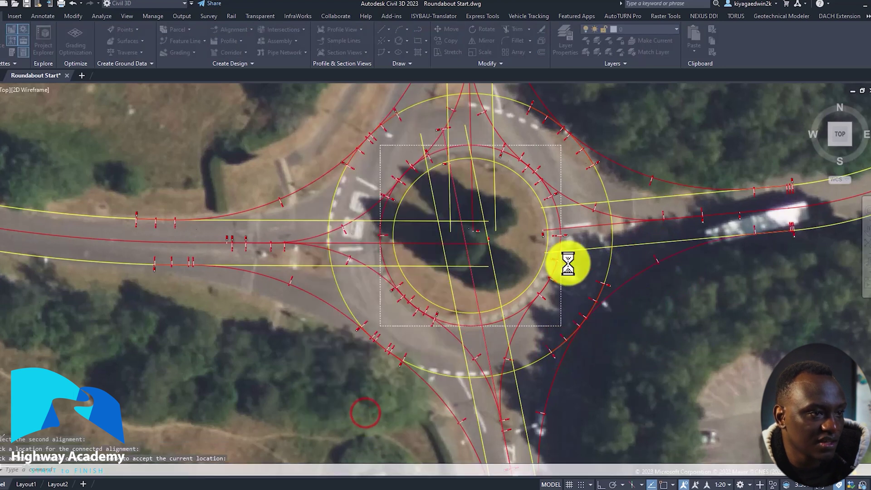
Step: Examine how the new south-east connected alignment meets the outer edge offset and how the complete roundabout layout fits the aerial image
scroll(583, 305, up, 8)
scroll(609, 349, down, 2)
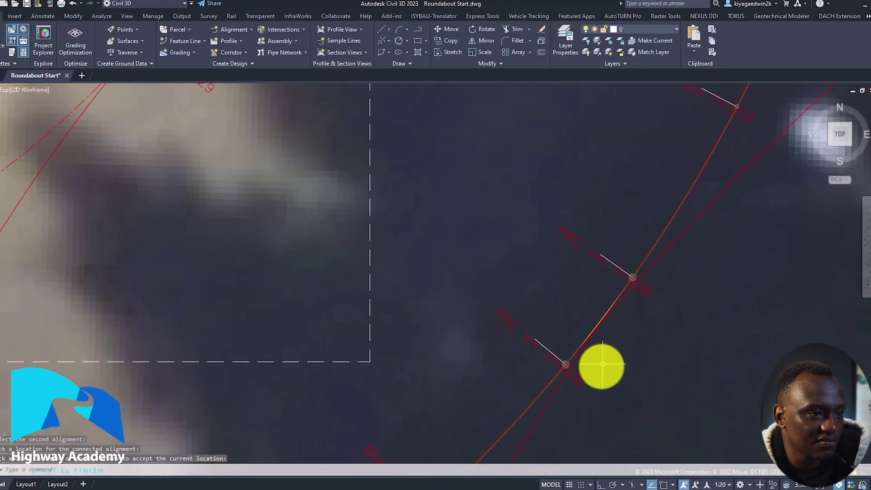
scroll(608, 309, up, 6)
scroll(561, 303, down, 6)
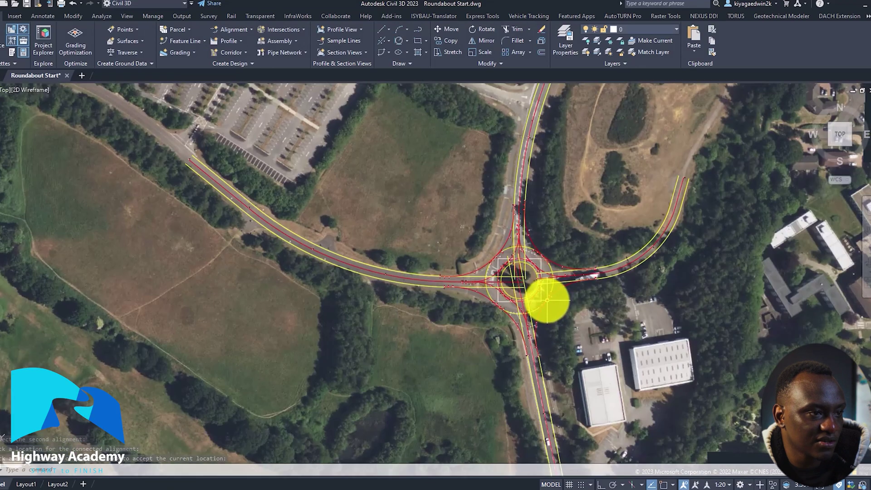
scroll(550, 315, up, 2)
scroll(509, 198, down, 3)
scroll(516, 229, up, 5)
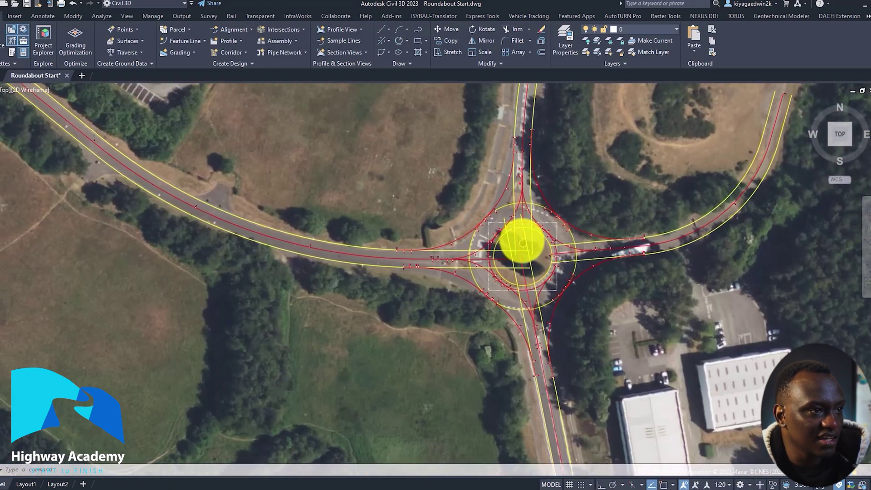
scroll(517, 216, down, 4)
scroll(519, 214, up, 4)
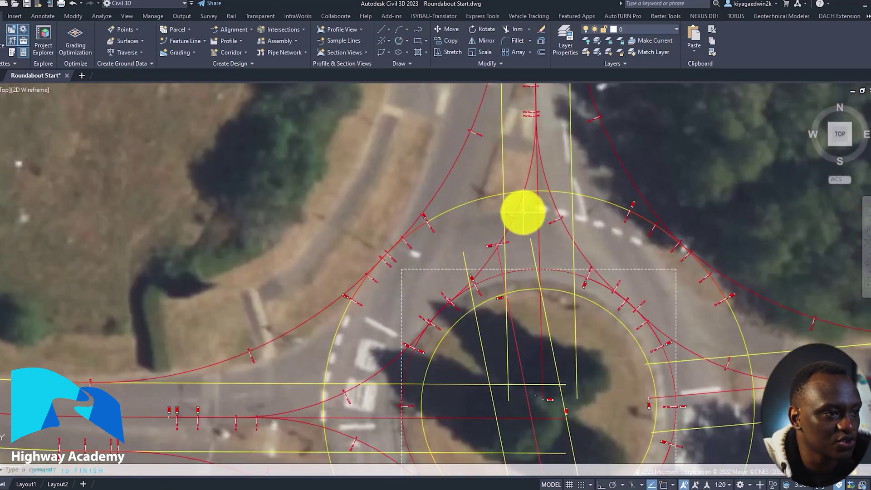
scroll(519, 216, down, 4)
scroll(523, 220, up, 3)
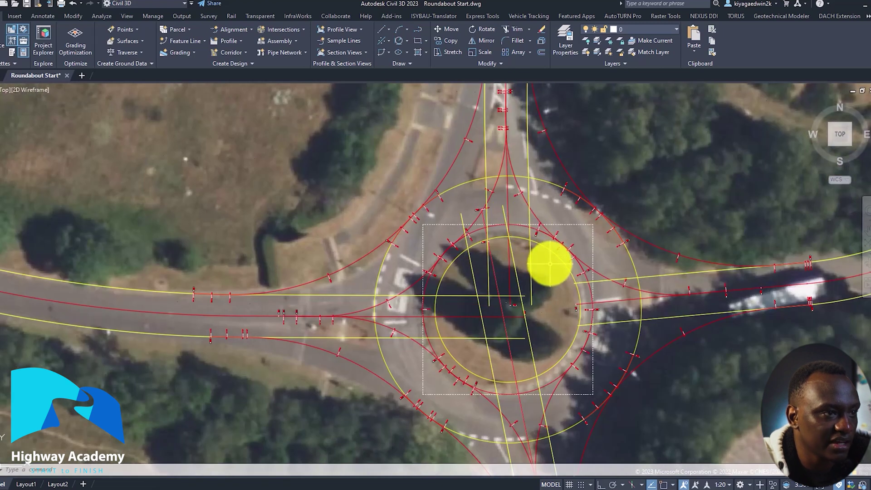
click(521, 225)
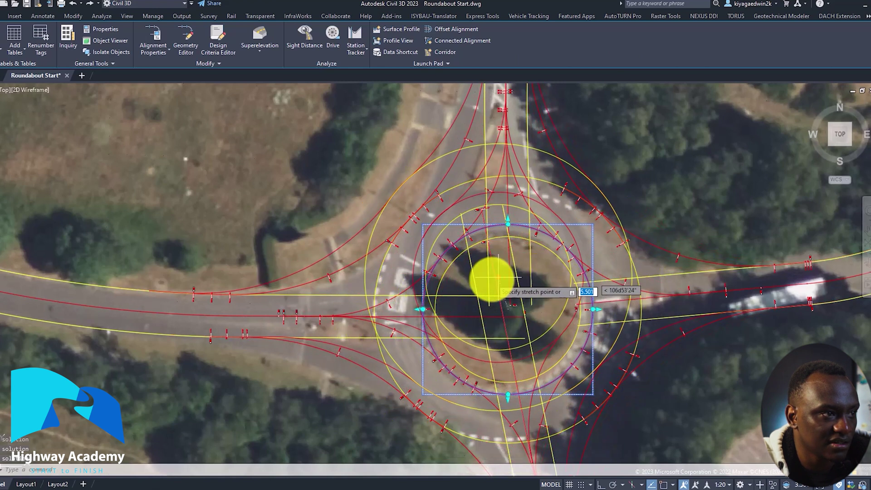
scroll(504, 313, up, 2)
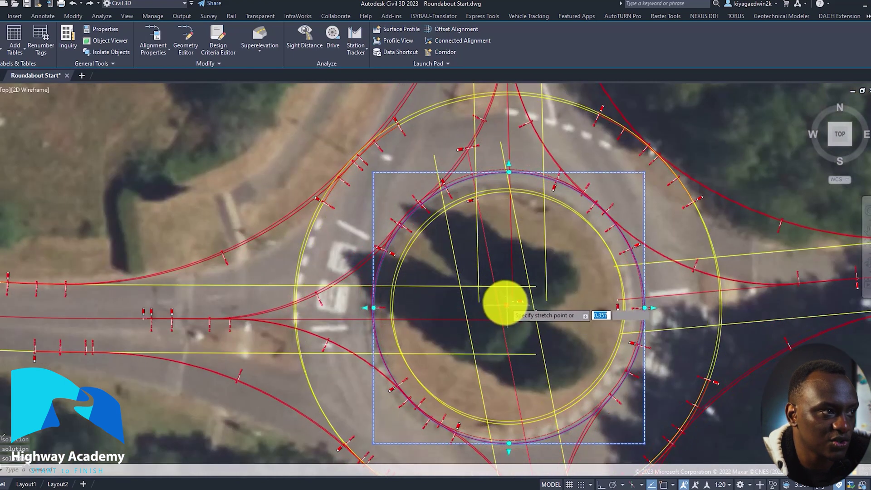
scroll(487, 287, down, 2)
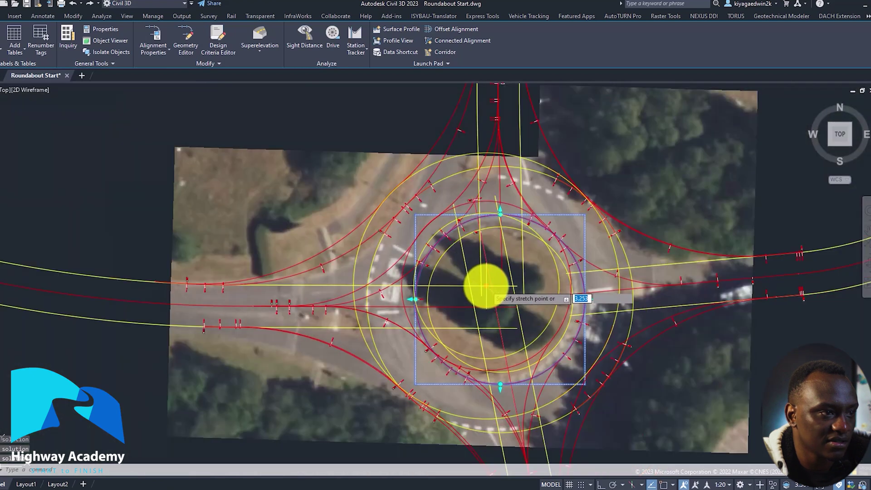
scroll(486, 286, down, 2)
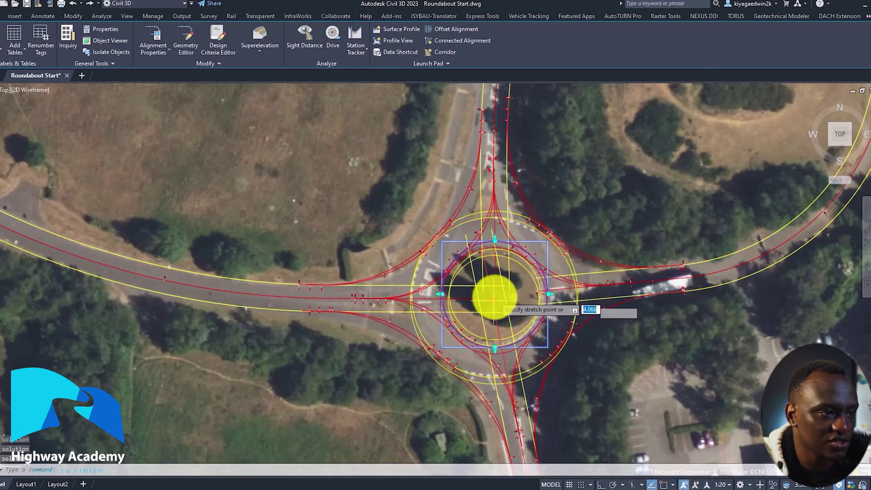
scroll(494, 298, up, 2)
key(Escape)
Step: Move the Arm 1 alignment's end point inside the central island slightly south and clear the selection
scroll(524, 305, up, 3)
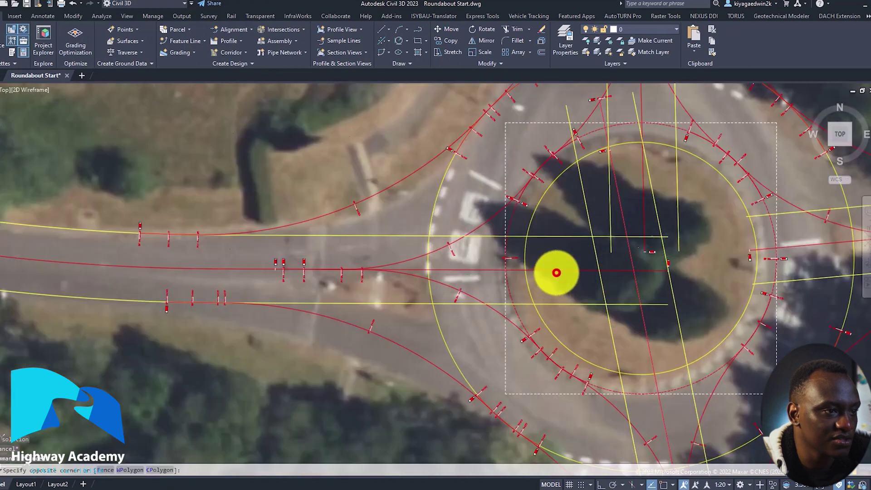
click(646, 277)
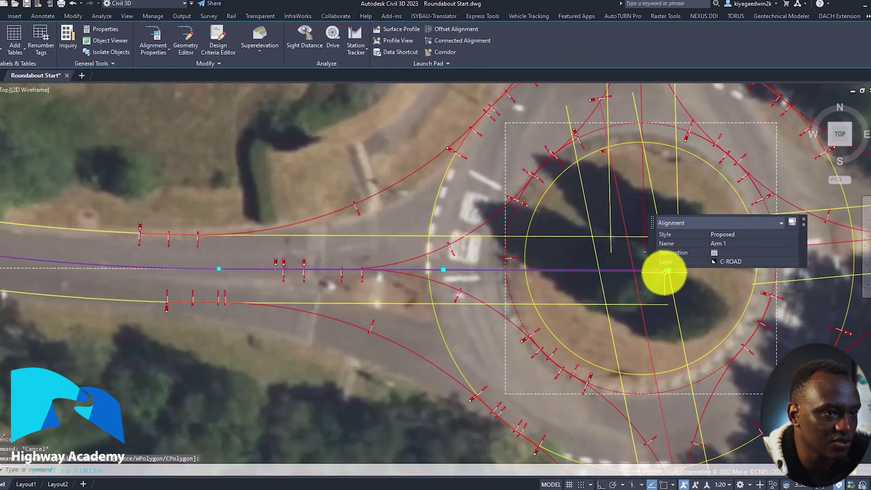
click(667, 271)
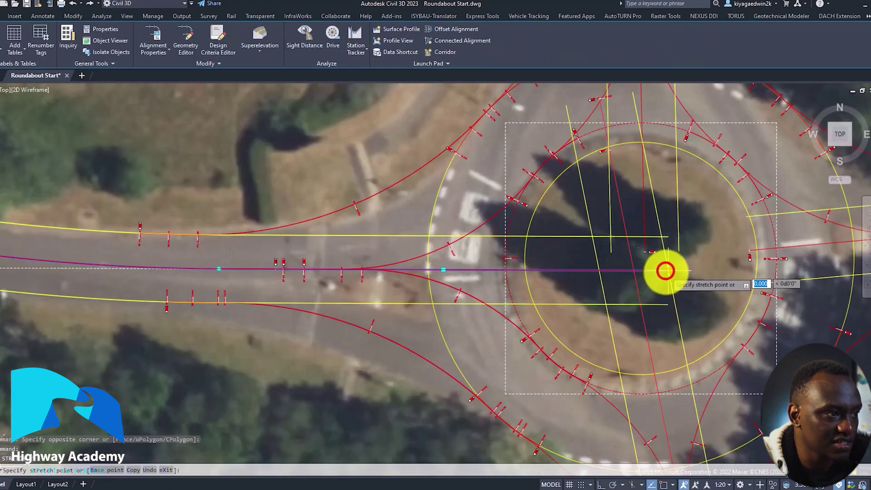
click(666, 295)
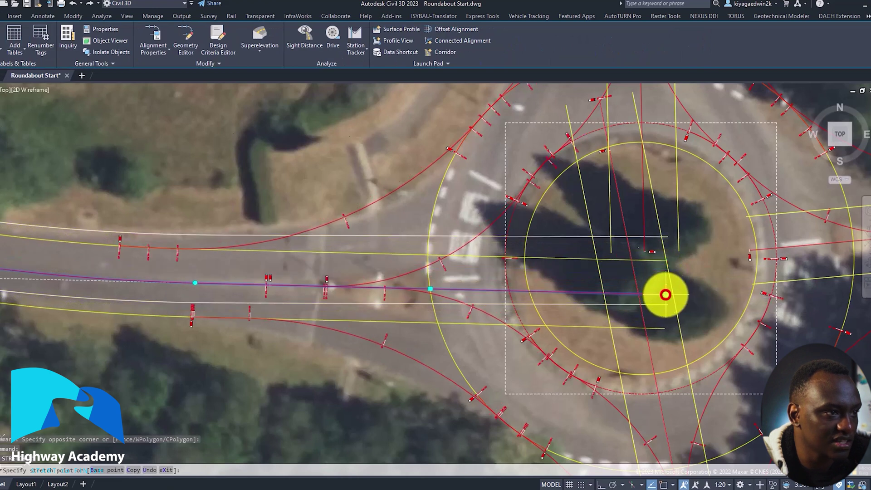
scroll(529, 259, down, 5)
scroll(531, 268, up, 8)
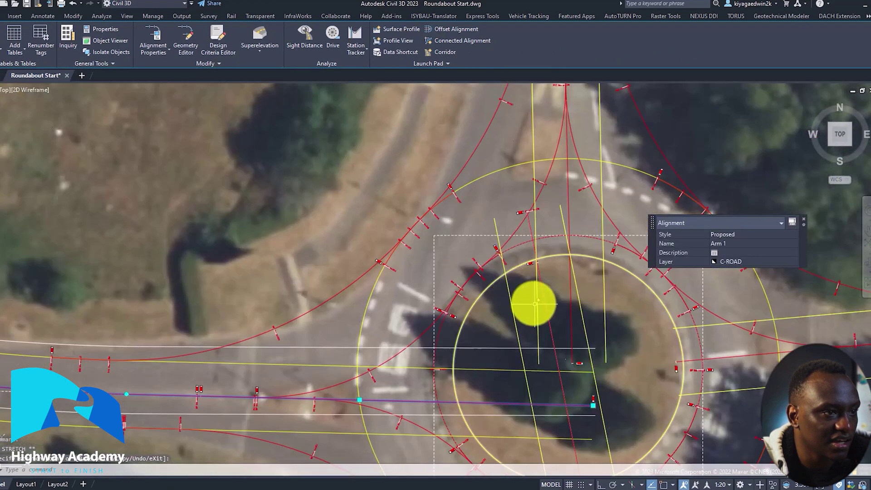
key(Escape)
key(Escape)
Step: Move the Arm 2 alignment's end point inside the central island slightly west
scroll(571, 311, down, 5)
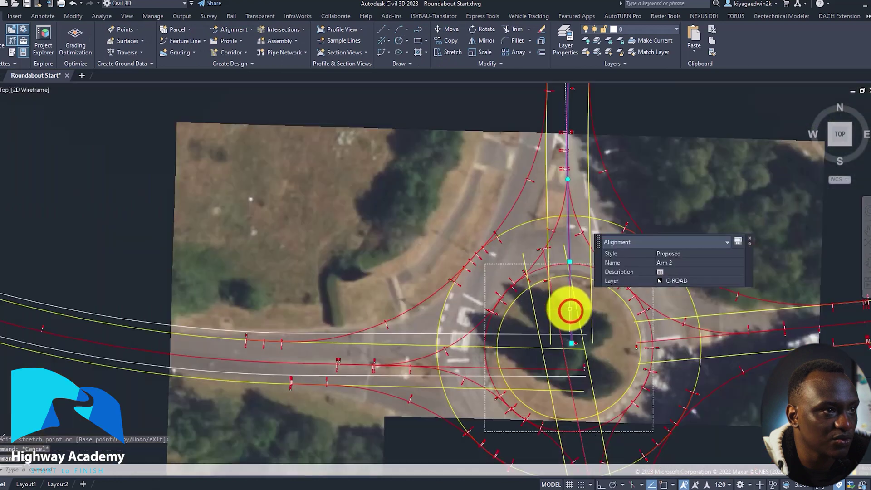
scroll(567, 307, up, 3)
click(571, 343)
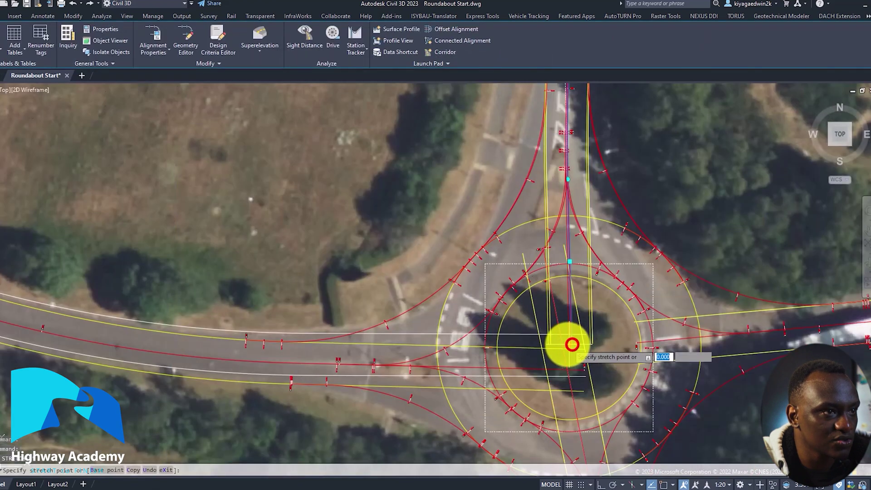
click(561, 346)
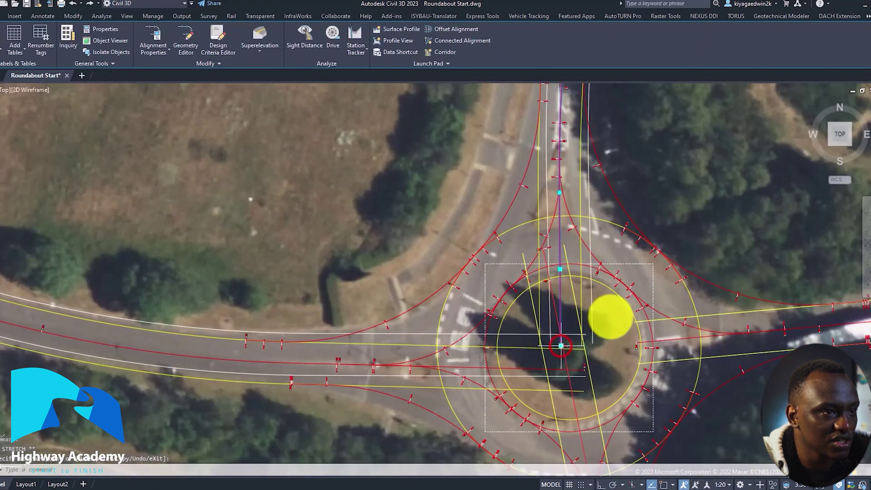
scroll(579, 330, down, 3)
scroll(537, 354, up, 3)
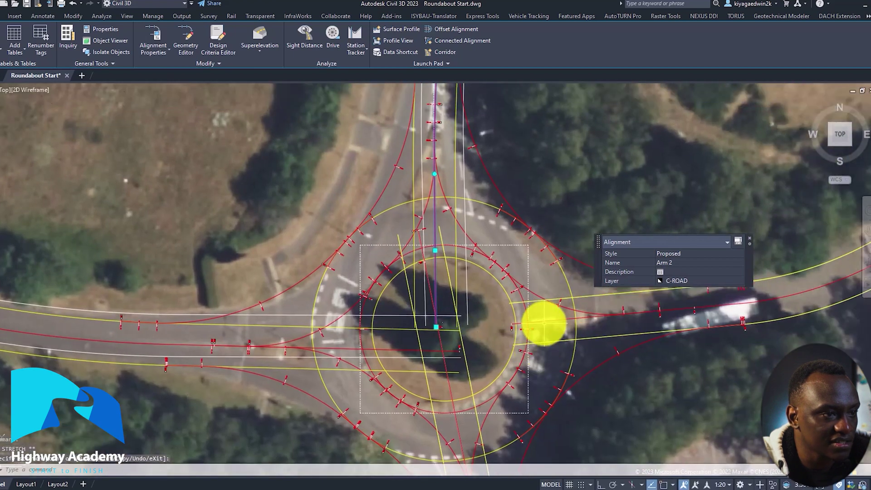
Step: Move the eastern arm alignment's end point at the central island's edge slightly further west and clear the selection
click(540, 320)
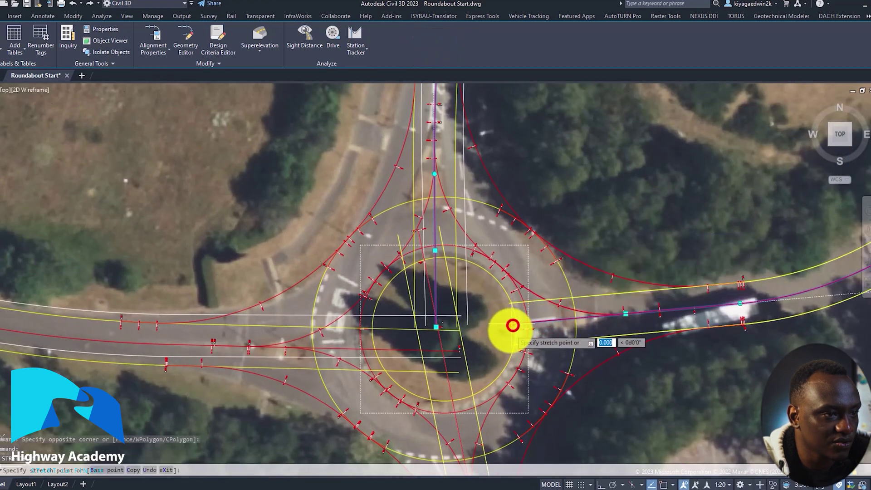
click(505, 335)
middle_drag(503, 332, 489, 353)
click(486, 356)
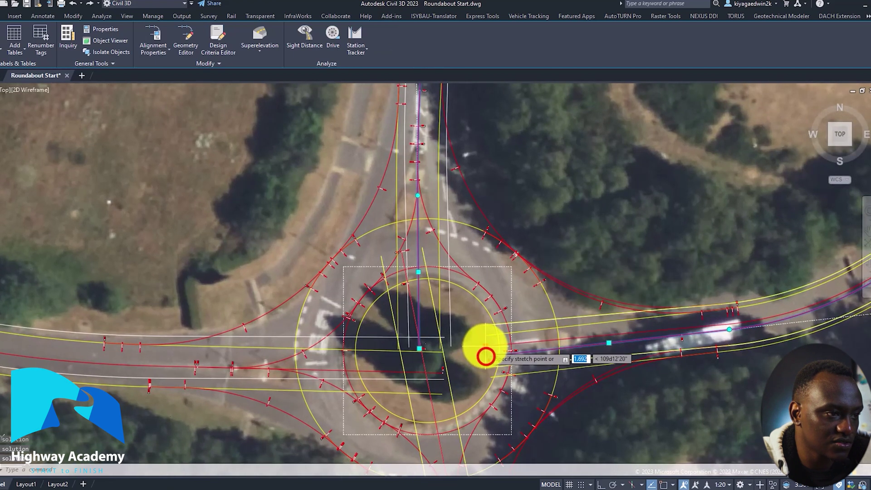
click(482, 343)
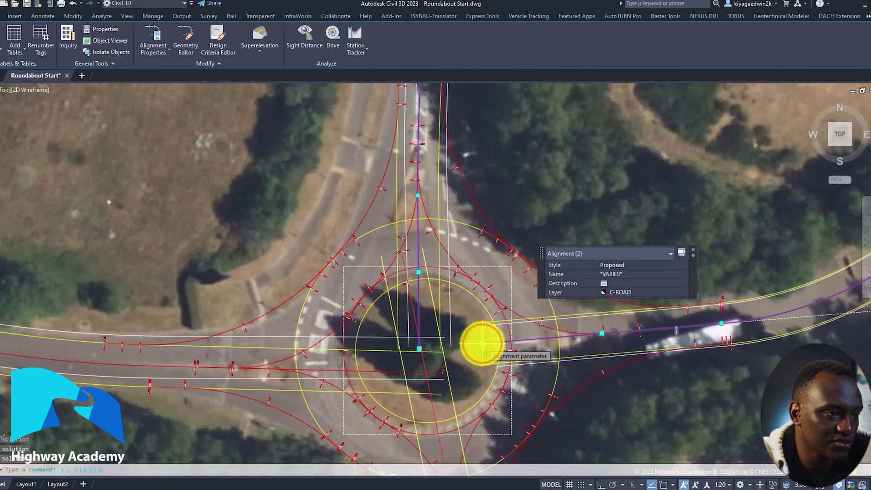
key(Escape)
Step: Move the southern arm alignment's end point north-west beyond the central island and clear the selection
middle_drag(490, 359, 554, 304)
click(524, 326)
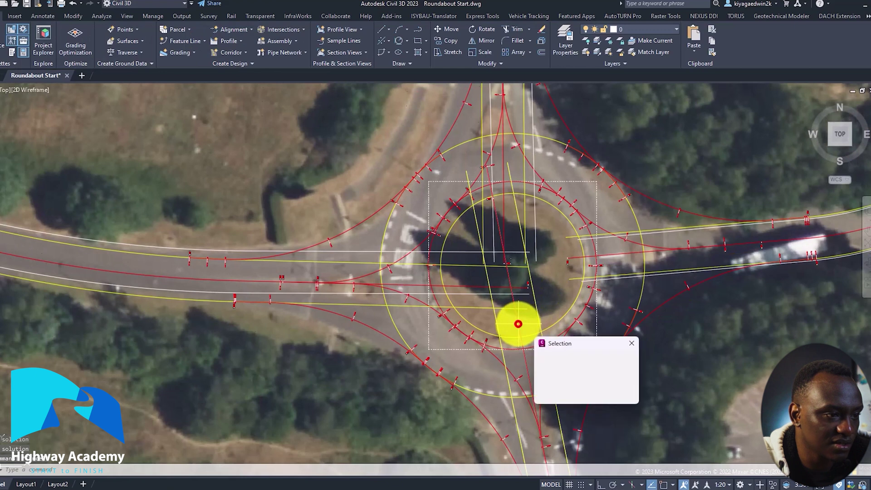
click(506, 289)
click(487, 166)
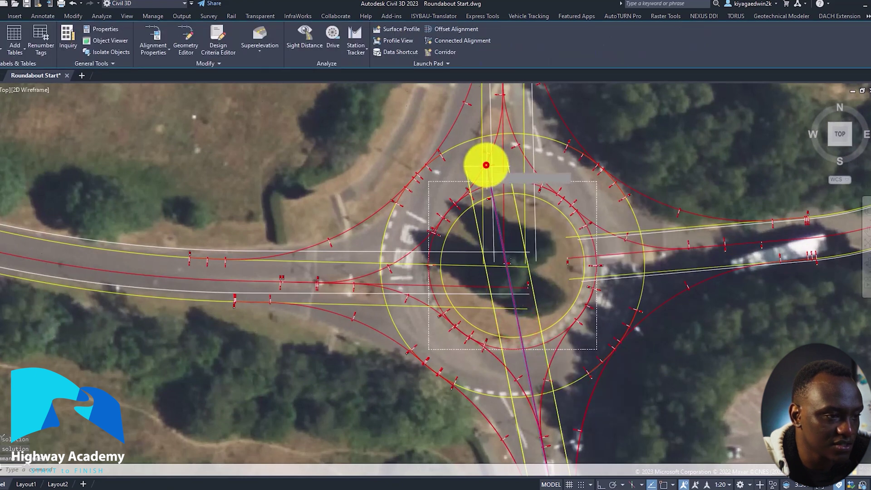
key(Escape)
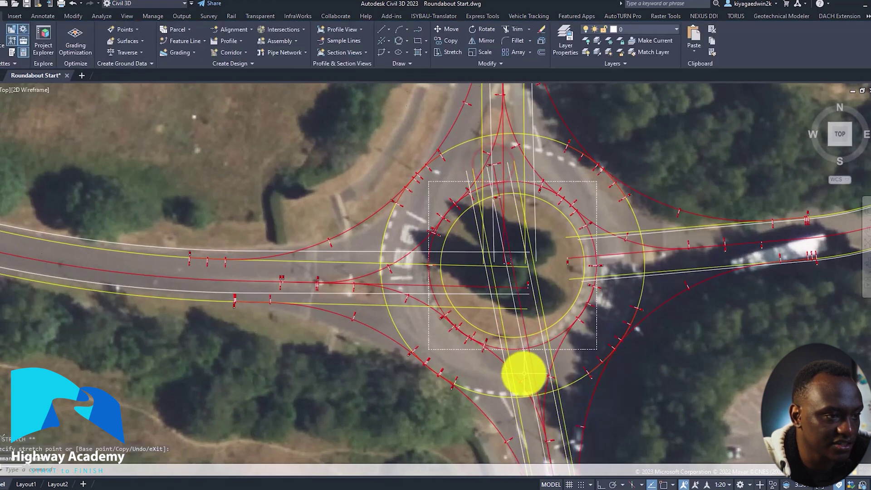
Step: Stretch the start of the connected alignment from Arm 1 to the island's south-west side further west along Arm 1
middle_drag(520, 373, 530, 254)
middle_drag(513, 289, 496, 306)
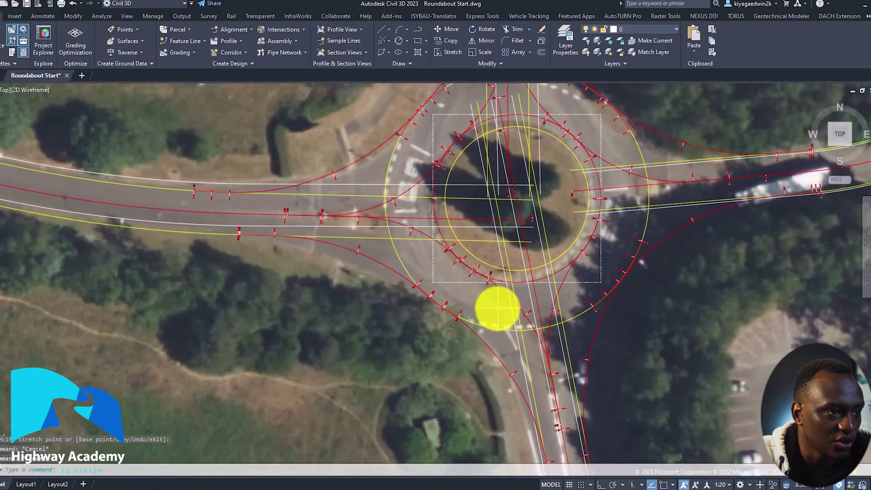
scroll(497, 303, up, 2)
scroll(496, 303, down, 3)
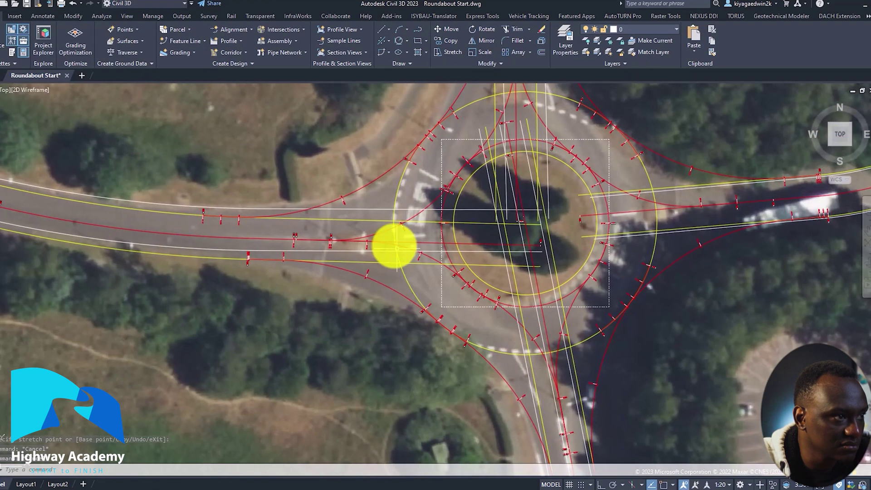
scroll(387, 236, up, 5)
scroll(436, 260, up, 1)
middle_drag(438, 259, 445, 262)
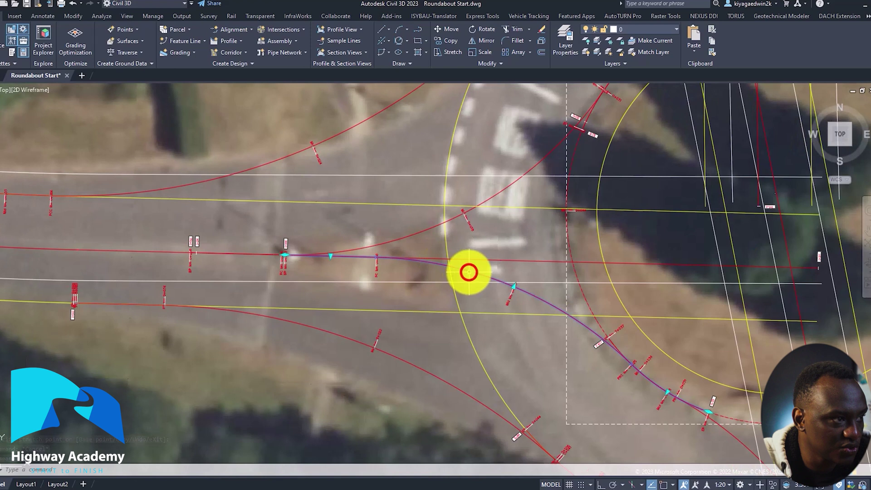
click(469, 272)
middle_drag(313, 276, 448, 277)
click(448, 277)
click(353, 275)
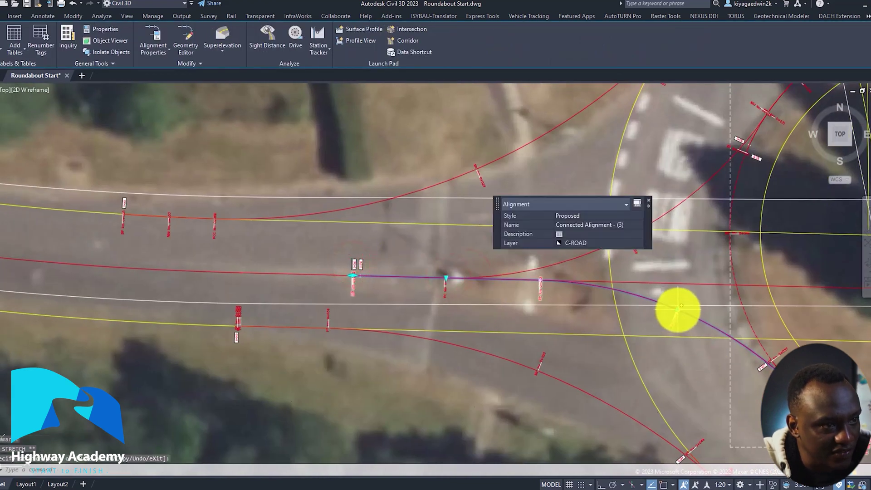
Step: Stretch the curve of the same connected alignment at its midpoint to give it a larger radius
click(679, 306)
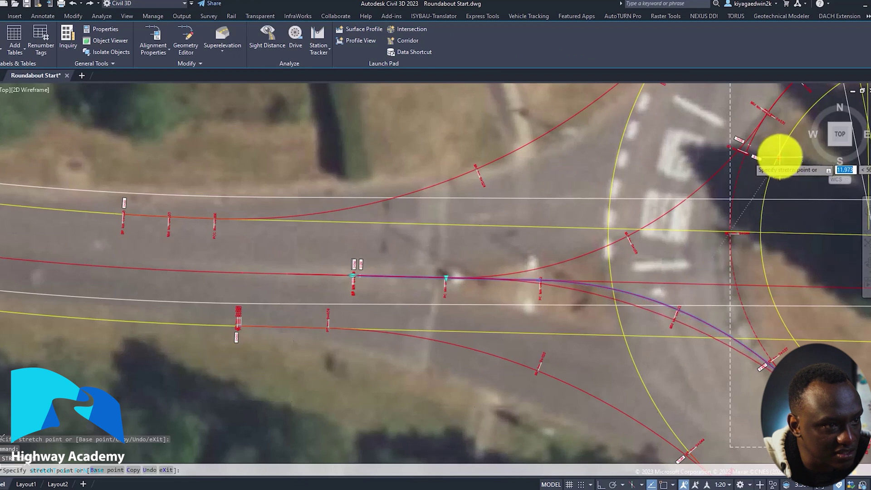
middle_drag(750, 189, 538, 285)
middle_drag(579, 216, 631, 144)
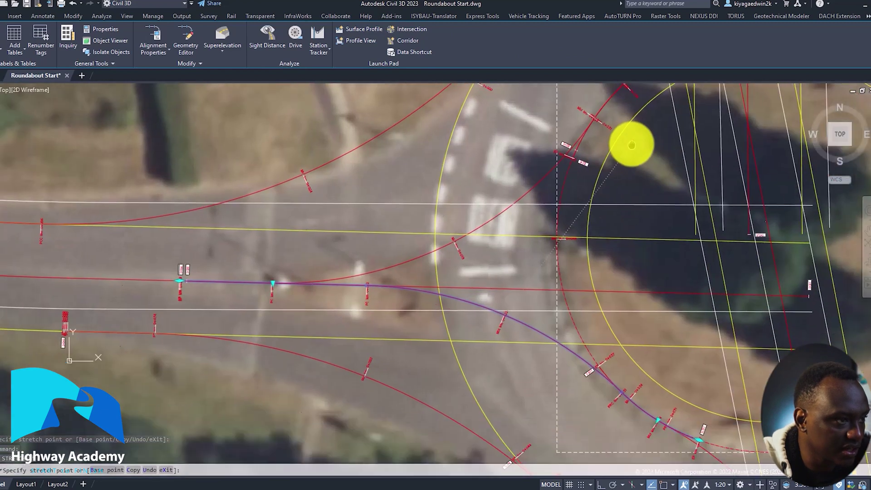
click(658, 87)
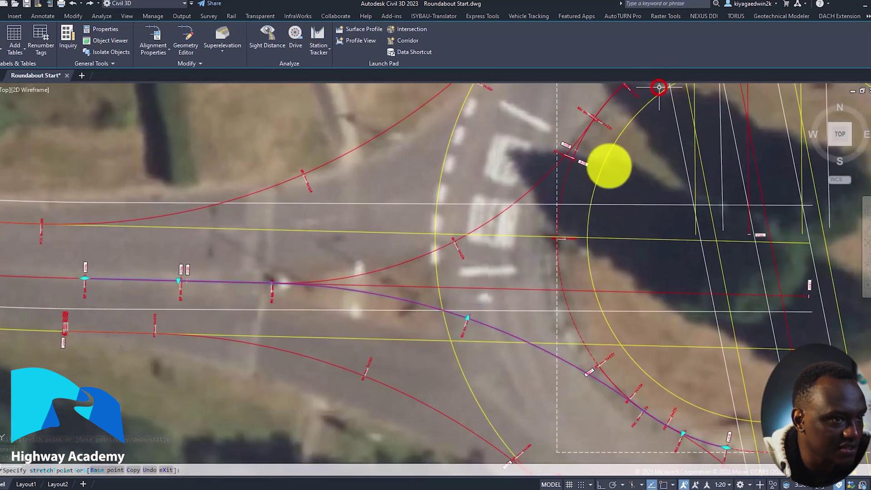
Step: Move Arm 1's end point inside the central island slightly further south and clear the selection
key(Escape)
key(ctrl+z)
click(647, 294)
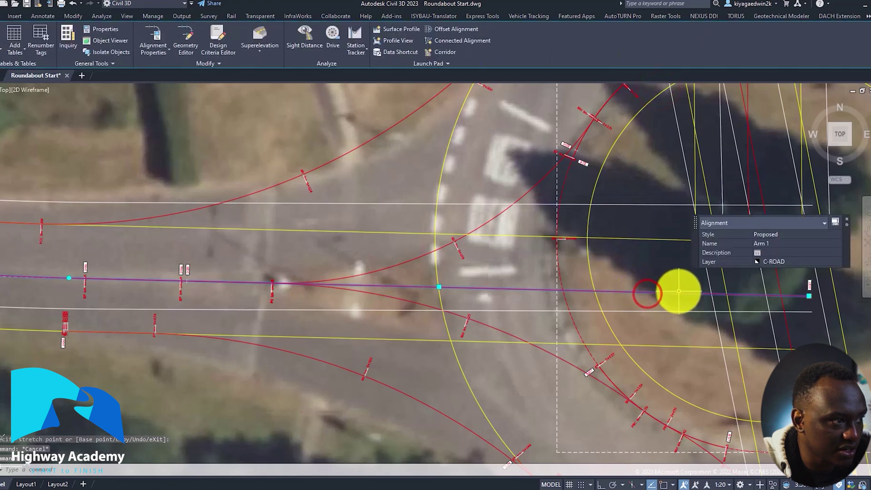
middle_drag(675, 290, 573, 305)
click(705, 312)
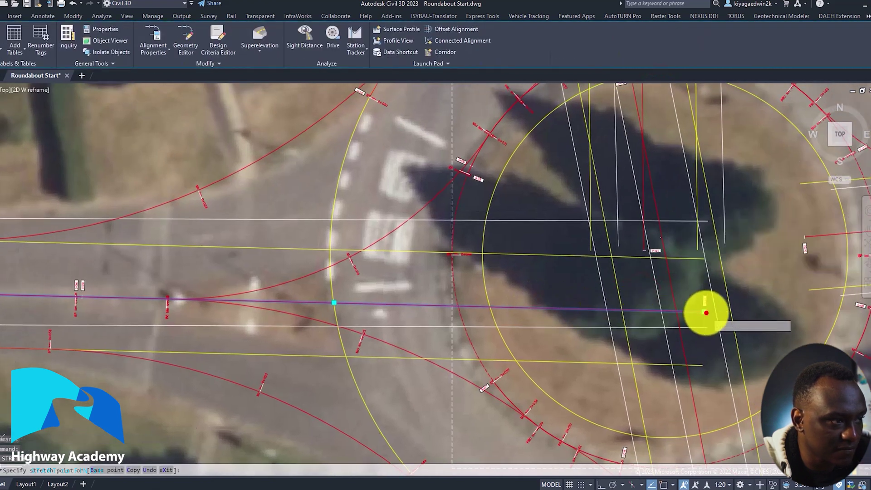
click(706, 330)
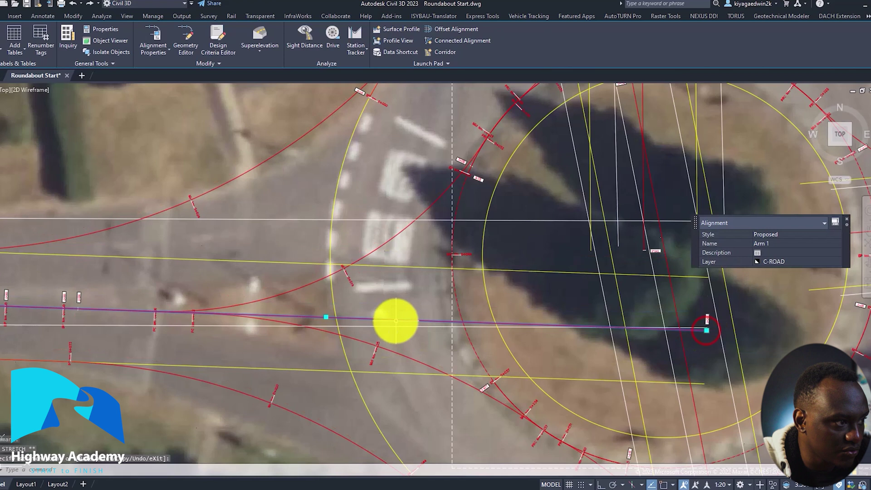
middle_drag(395, 321, 505, 301)
key(Escape)
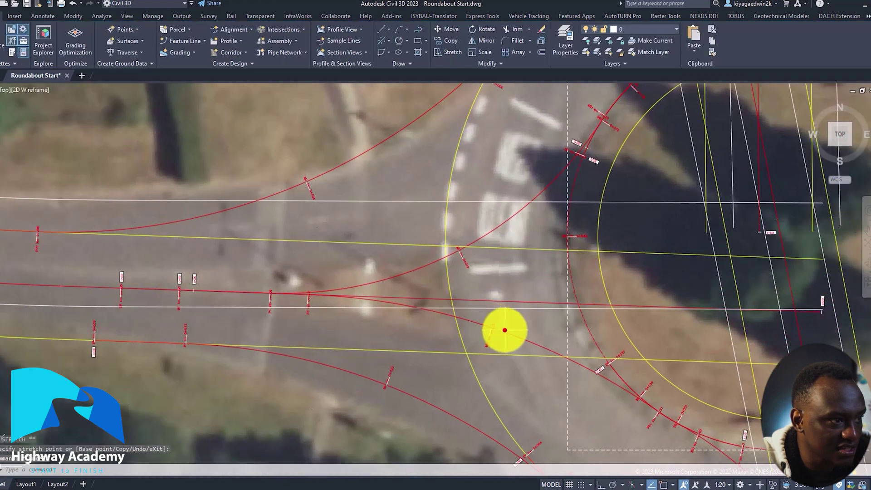
Step: Stretch the midpoint of the connected alignment from Arm 1 to the island's south-west side to give its curve a larger radius
click(502, 330)
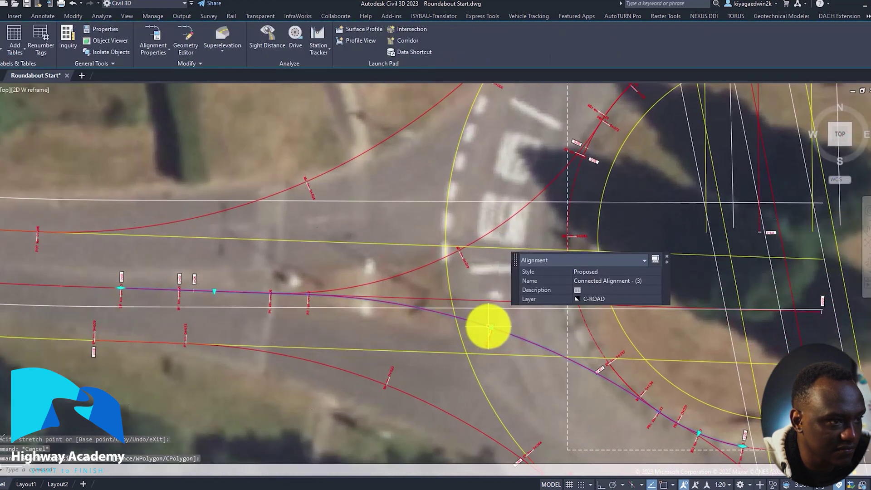
click(488, 326)
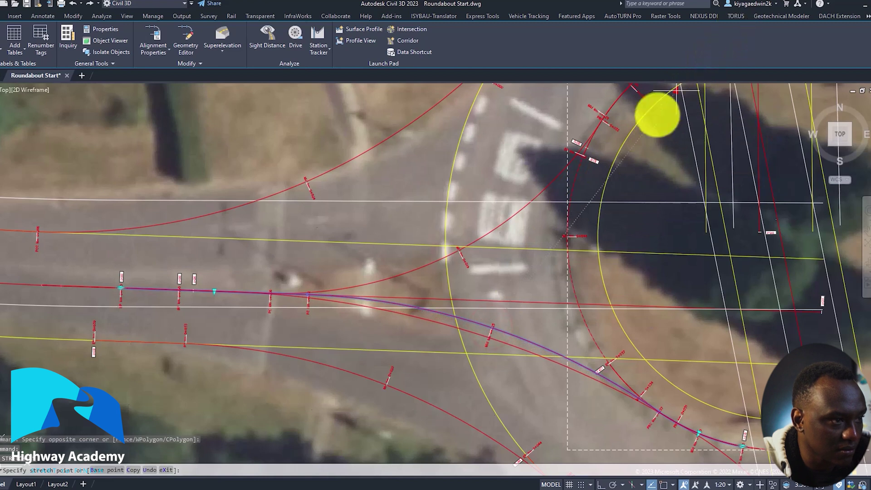
scroll(521, 307, down, 5)
scroll(613, 169, down, 2)
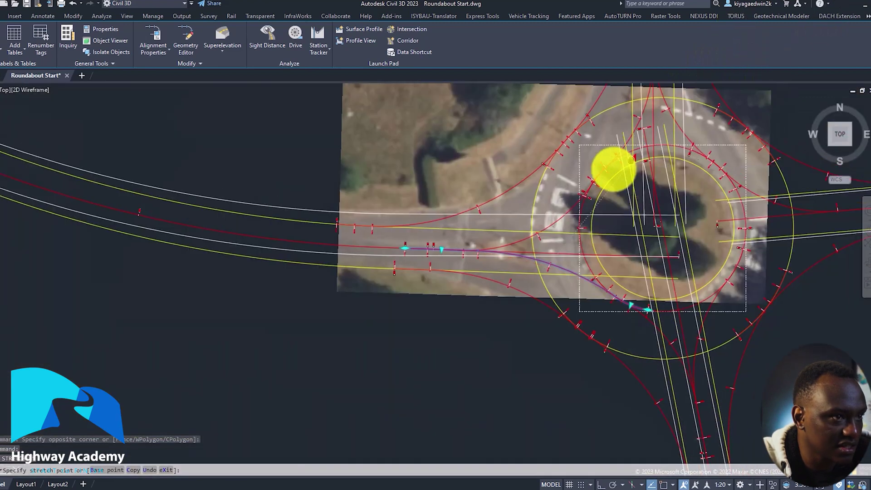
scroll(613, 169, up, 3)
click(600, 112)
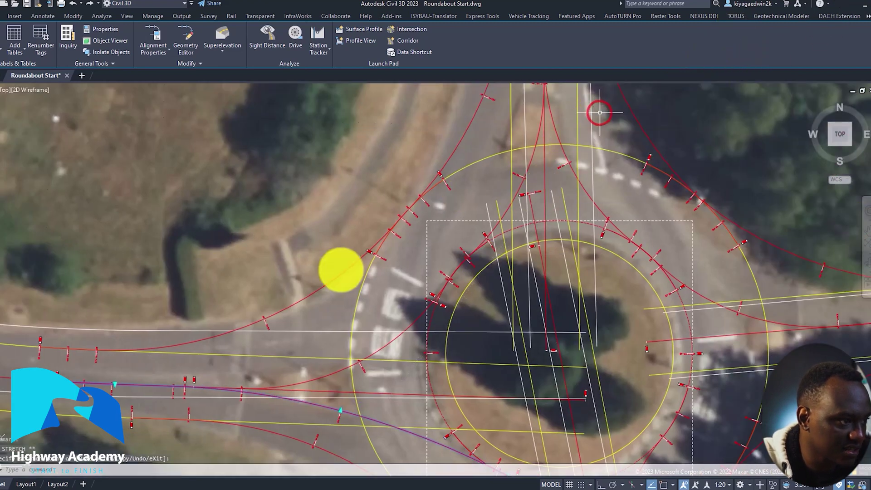
Step: Stretch the midpoint of the connected alignment from Arm 1 to the island's north-west side for a larger curve radius and clear the selection
middle_drag(333, 366, 455, 363)
click(455, 363)
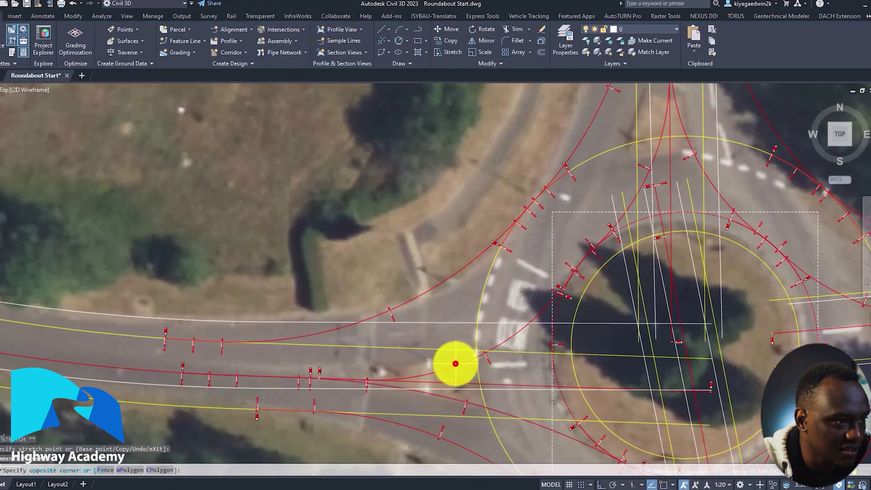
key(Escape)
click(490, 349)
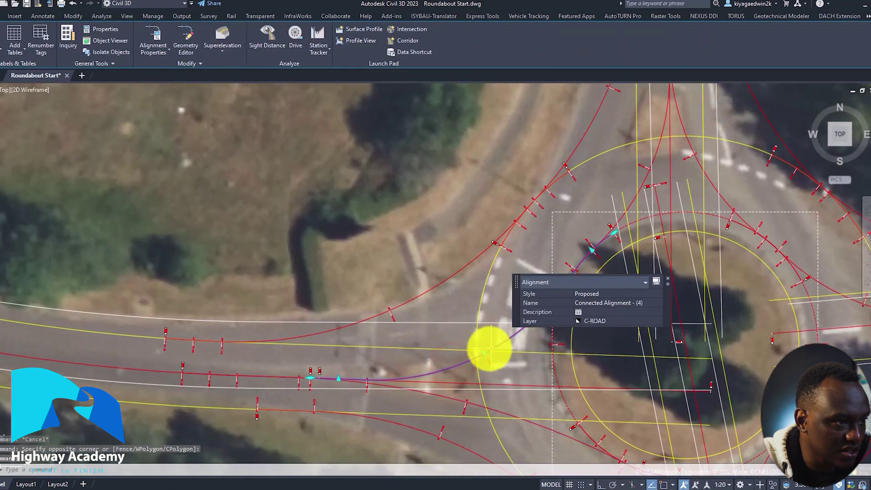
click(486, 350)
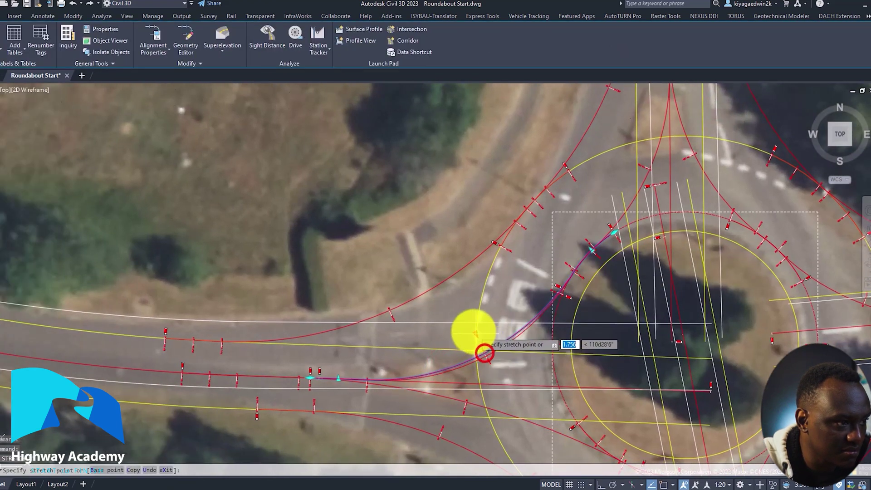
click(538, 419)
middle_drag(447, 326, 408, 346)
key(Escape)
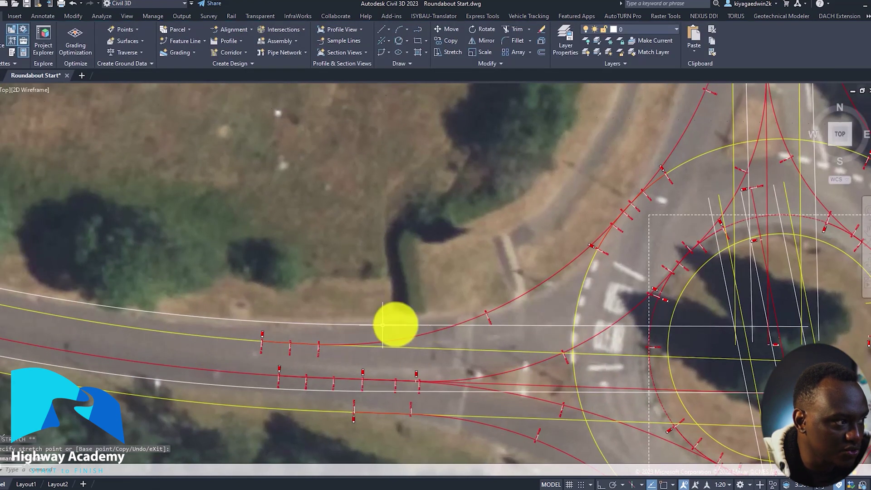
Step: Stretch the outer connected alignment between Arm 1 and the roundabout's north-west edge at its midpoint to a smaller radius
middle_drag(383, 325, 323, 363)
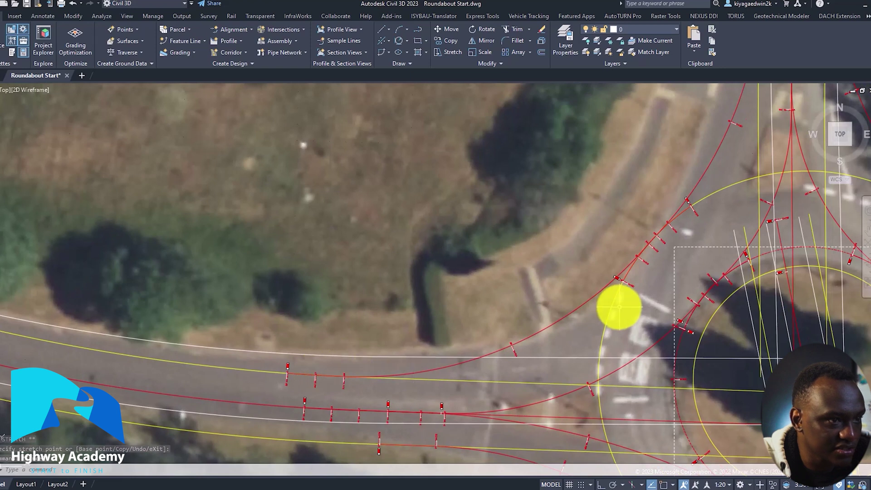
middle_drag(618, 307, 558, 330)
key(Escape)
click(450, 370)
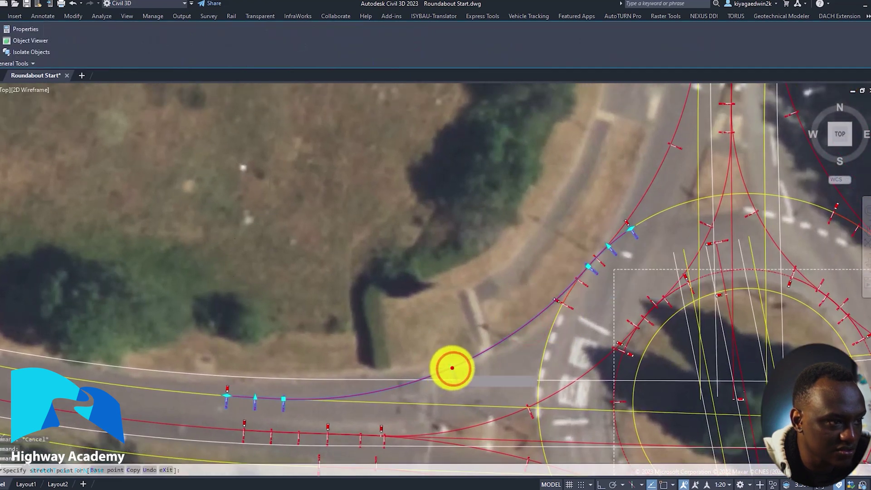
click(428, 294)
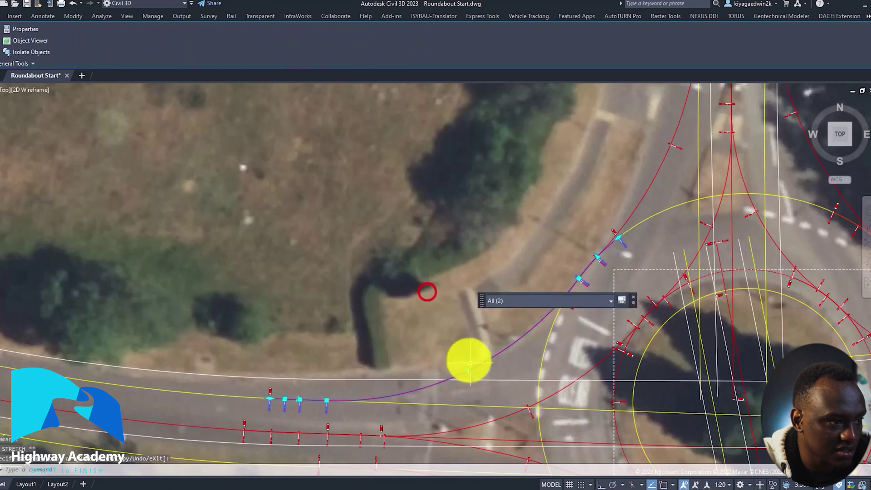
scroll(519, 367, down, 2)
middle_drag(511, 356, 402, 350)
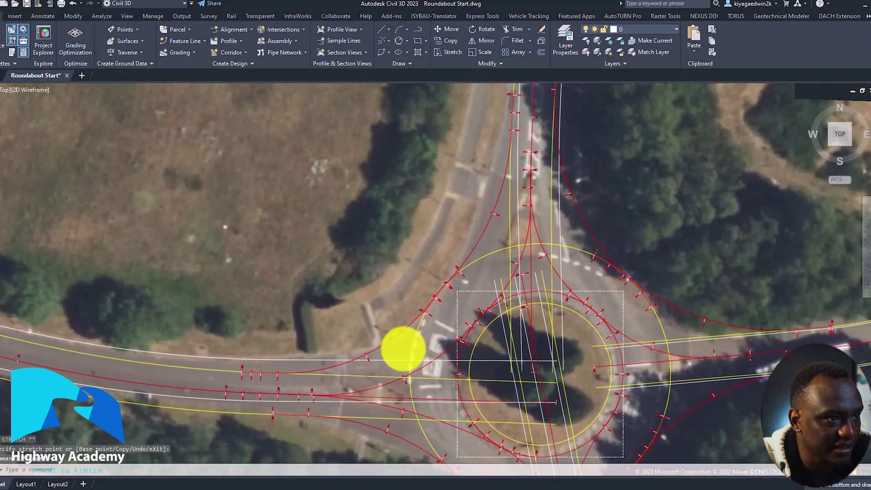
Step: Stretch the outer connected alignment between the roundabout's north-east edge and the eastern arm to a smaller radius and clear the selection
middle_drag(459, 285, 421, 332)
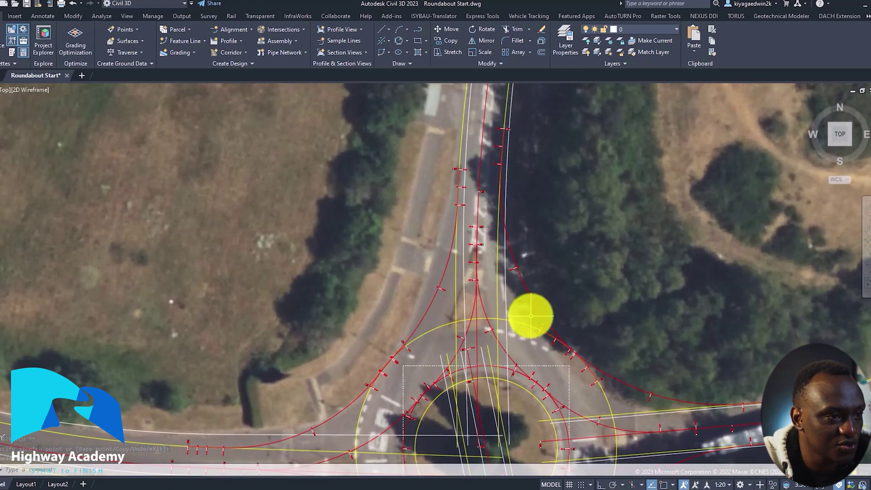
click(530, 300)
key(Escape)
middle_drag(597, 369, 521, 200)
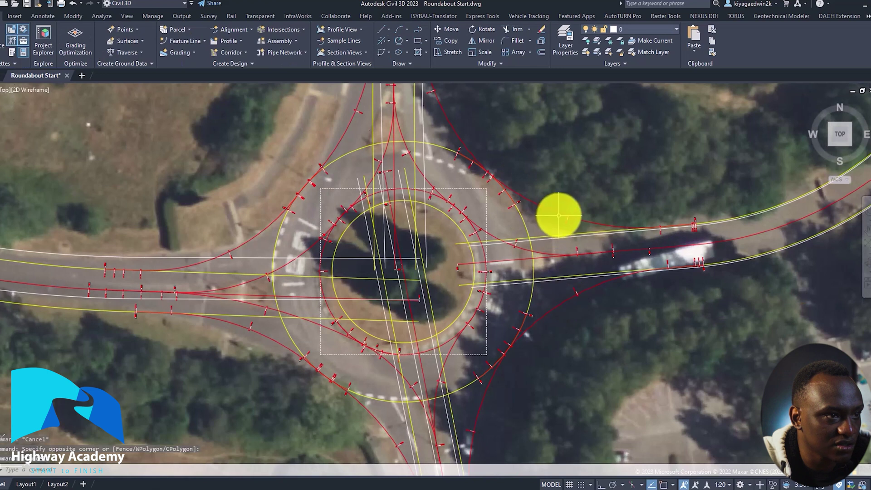
scroll(559, 214, up, 5)
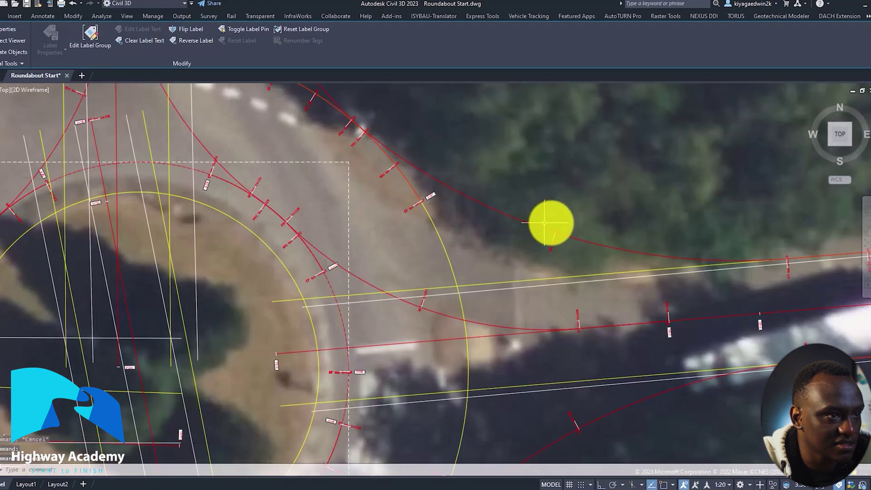
click(572, 238)
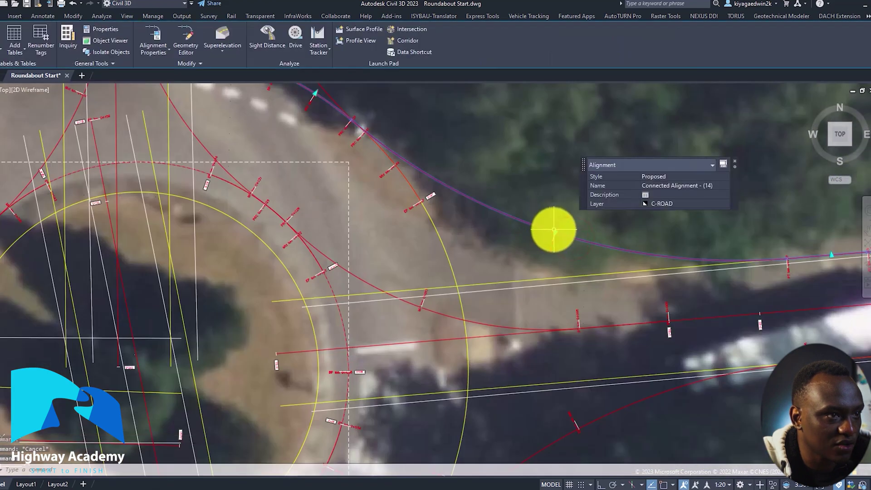
click(553, 230)
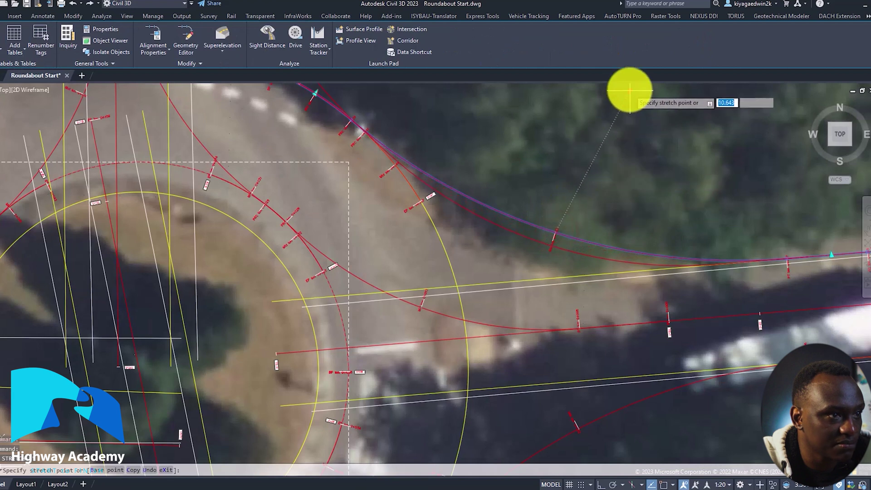
key(Escape)
scroll(575, 281, down, 4)
scroll(567, 331, up, 4)
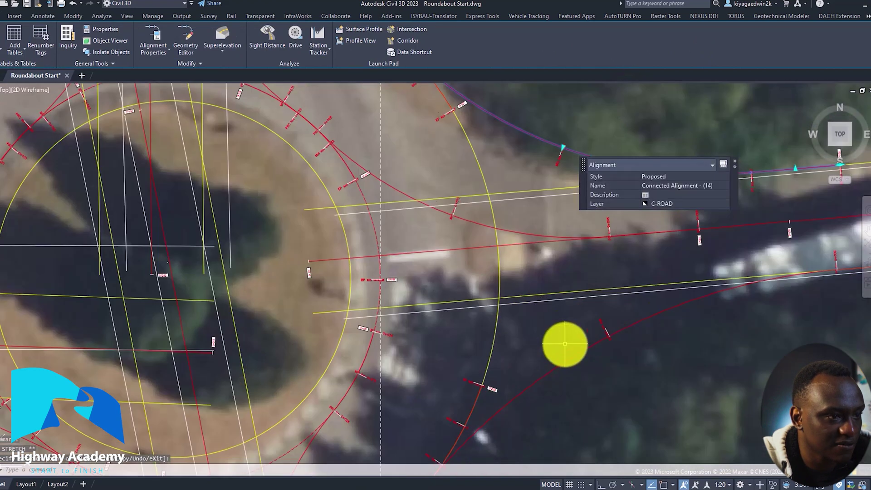
key(Escape)
Step: Stretch the outer connected alignment between the eastern arm and the roundabout's south-east edge to a slightly smaller radius
click(567, 362)
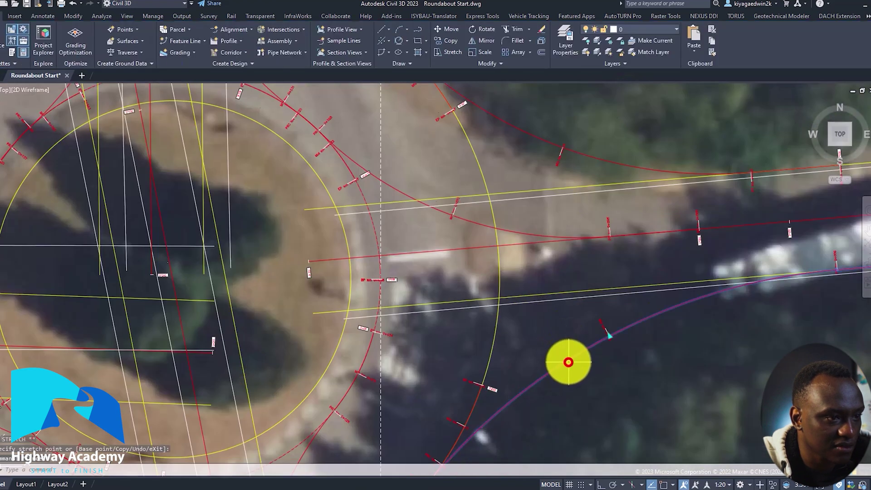
click(610, 336)
click(655, 411)
scroll(582, 277, down, 5)
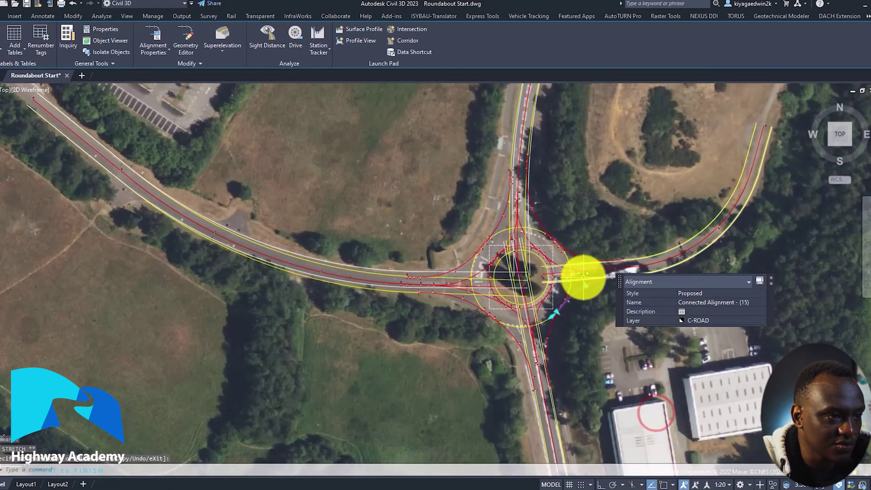
Step: Stretch the outer connected alignment between the roundabout's south-east edge and the southern arm to a smaller radius and clear the selection
scroll(583, 277, up, 5)
click(565, 345)
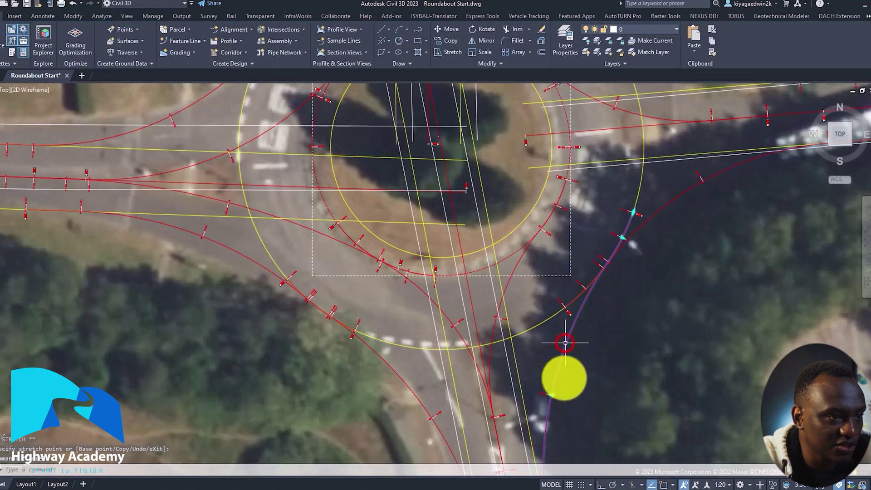
middle_drag(555, 392, 519, 315)
click(516, 317)
click(587, 343)
key(Escape)
Step: Stretch the outer connected alignment between the southern arm and the roundabout's south-west edge to a slightly smaller radius and clear the selection
click(408, 356)
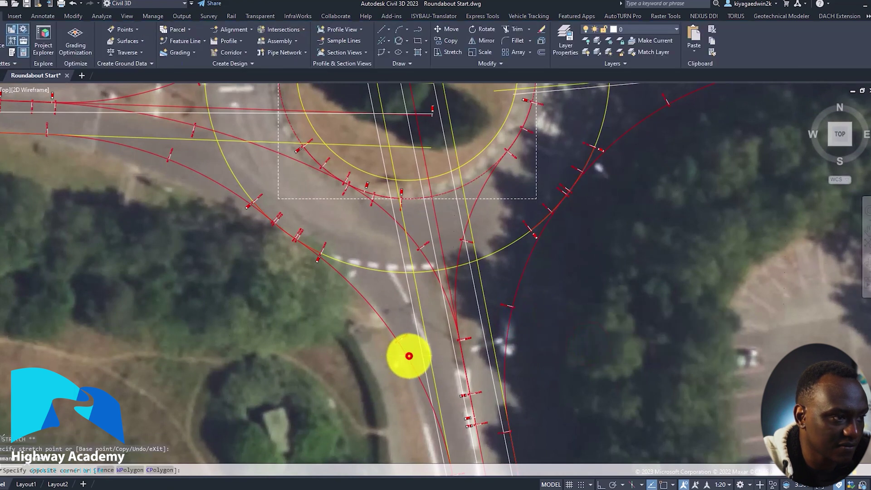
click(394, 347)
click(398, 342)
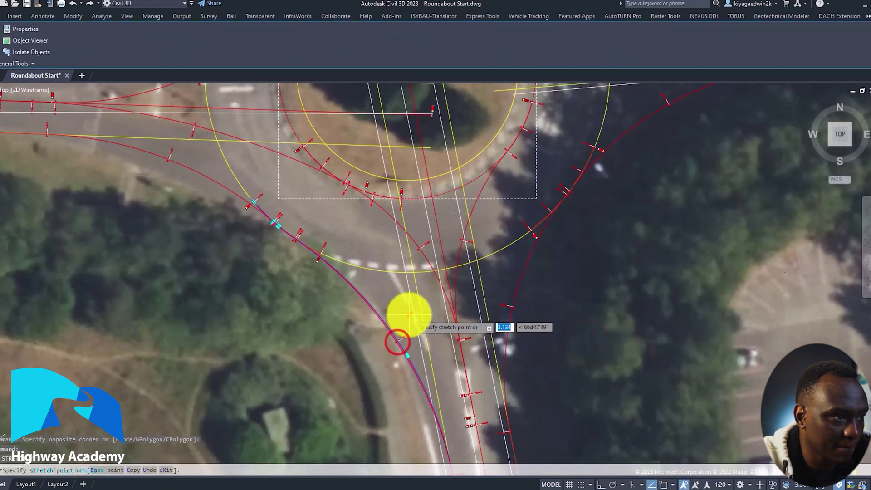
click(344, 345)
key(Escape)
Step: Review the connected alignments on the southern side and around the whole roundabout against the aerial image
scroll(434, 295, up, 2)
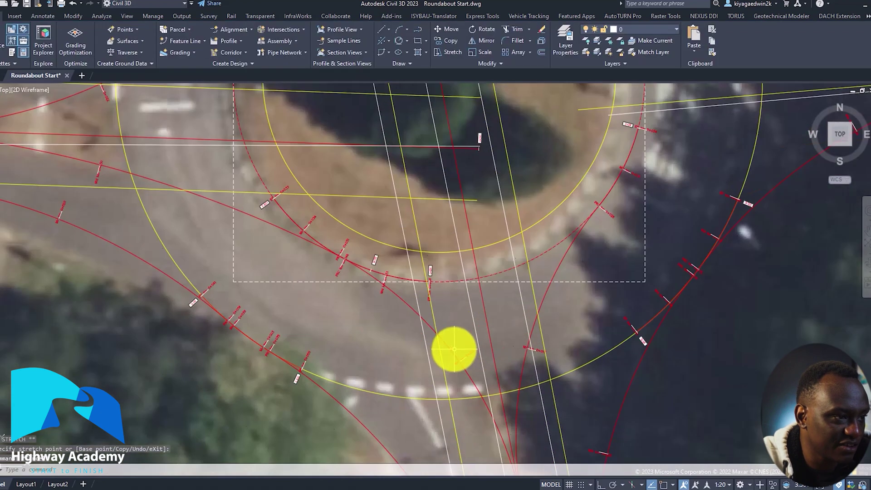
click(449, 349)
middle_drag(457, 389, 472, 334)
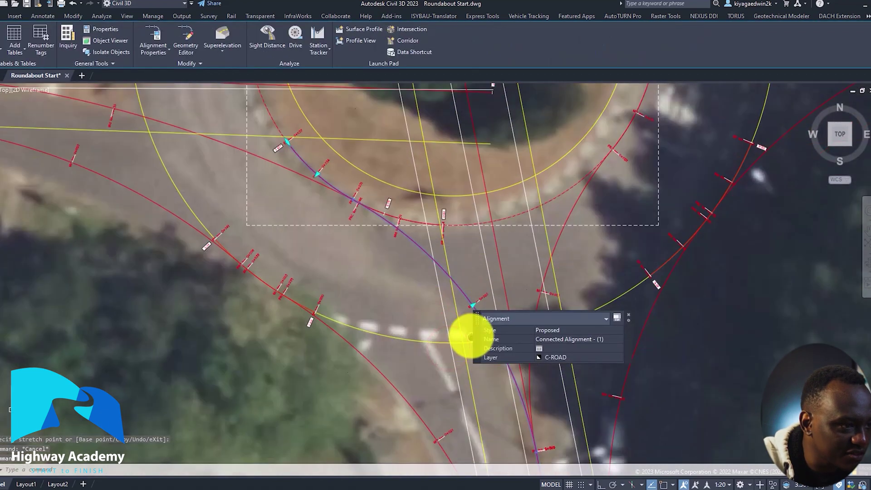
key(Escape)
scroll(453, 256, down, 4)
scroll(477, 266, up, 3)
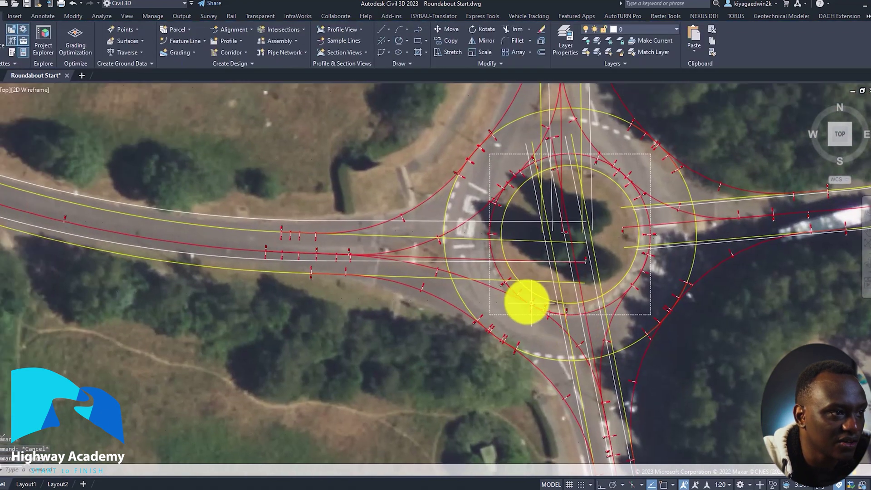
scroll(474, 279, down, 2)
scroll(476, 277, down, 3)
Step: Open the connection parameters of the inner connected alignment from Arm 1 into the roundabout and try a 35 m curve radius
scroll(540, 280, up, 6)
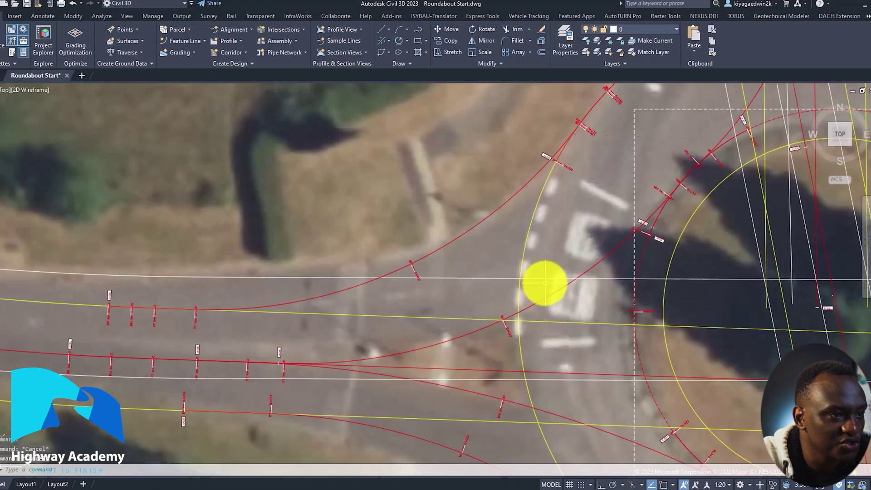
click(547, 295)
right_click(548, 295)
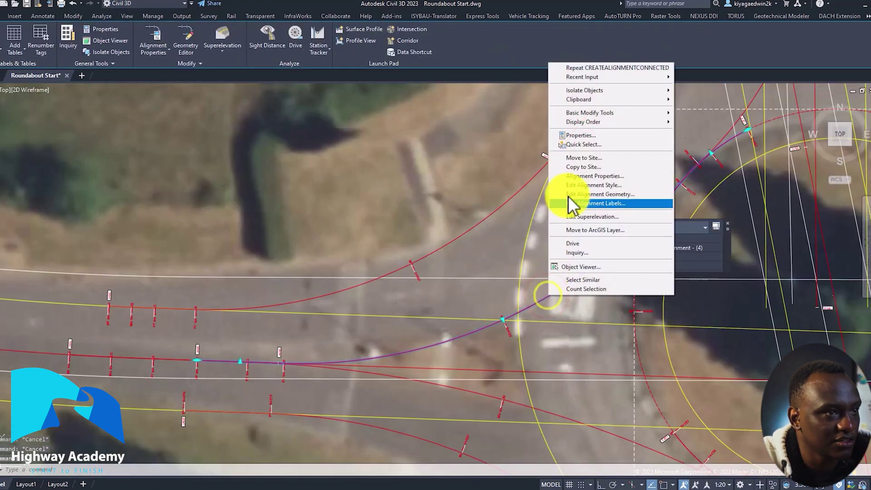
click(587, 174)
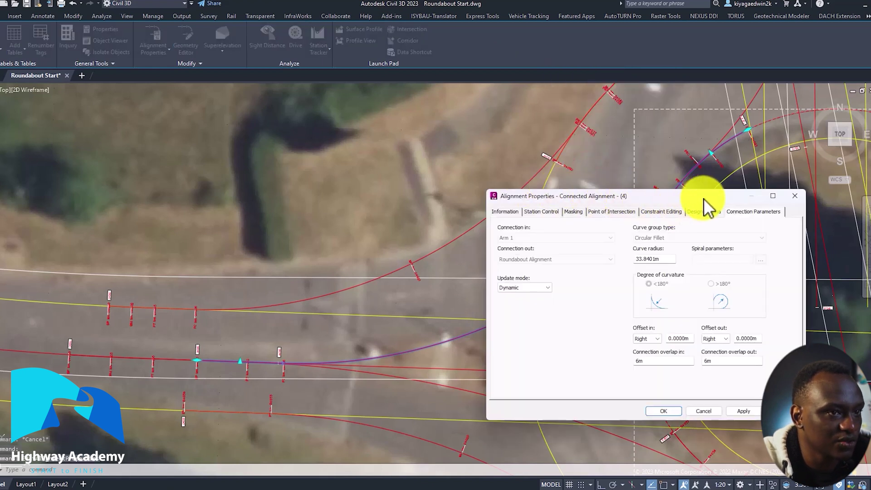
click(751, 211)
drag(664, 261, 618, 253)
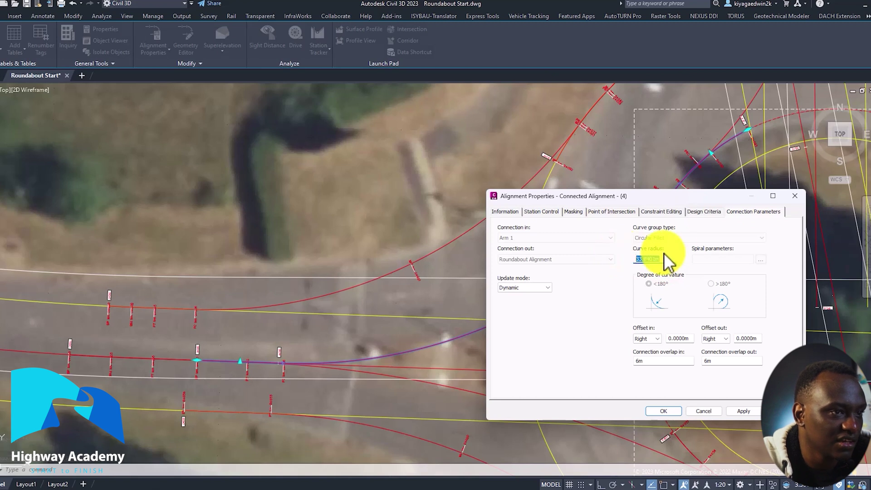
drag(668, 258, 595, 247)
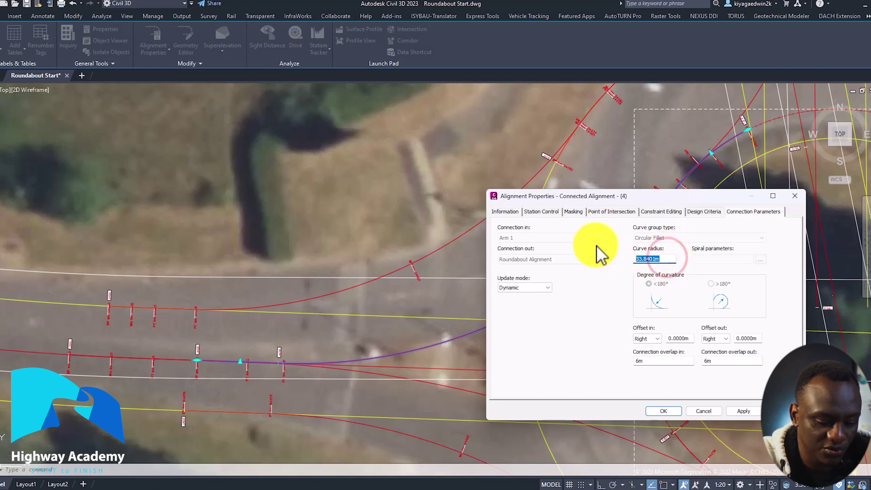
text(35)
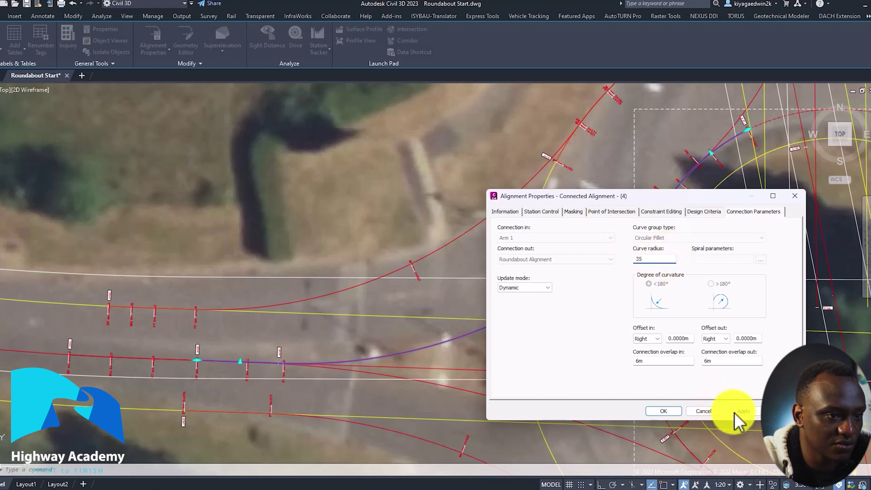
click(737, 411)
click(716, 333)
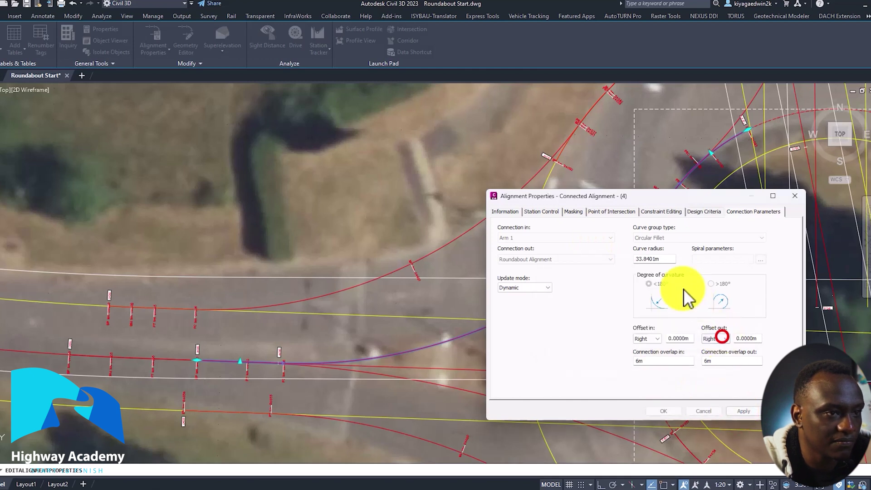
Step: Set this connected alignment's curve radius to 30 m, lengthen its overlap westward along Arm 1, and clear the selection
drag(672, 260, 616, 264)
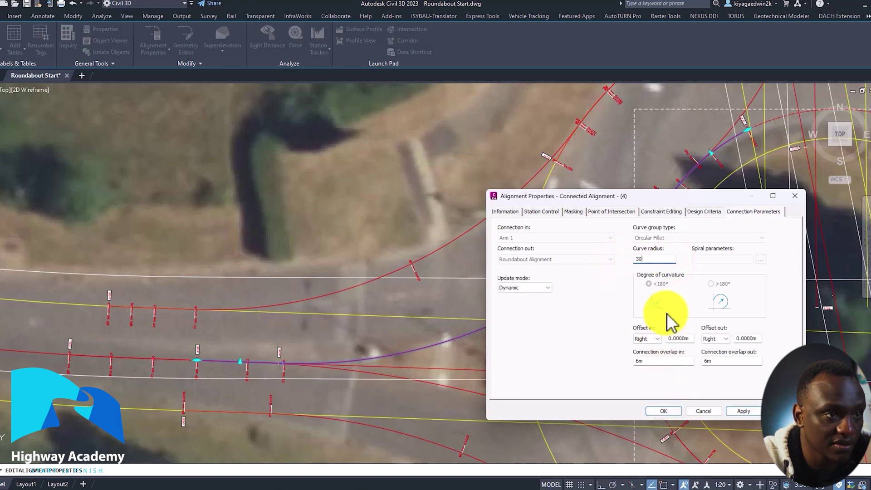
click(675, 412)
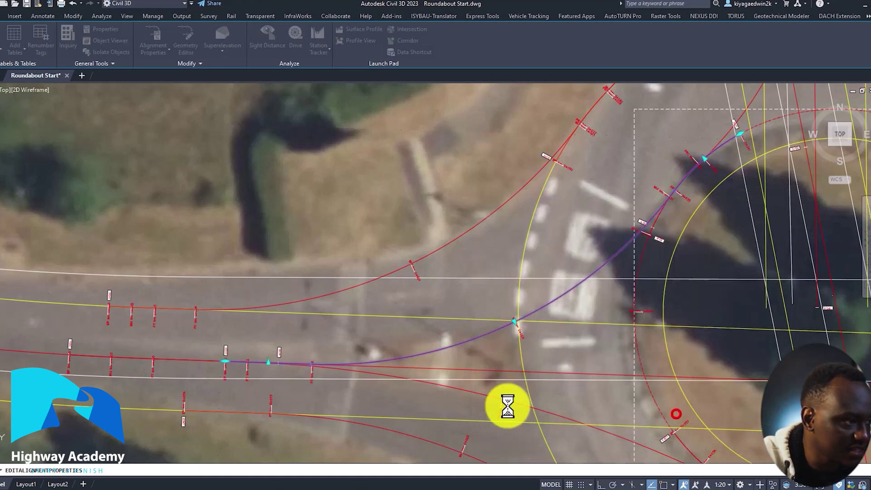
click(223, 360)
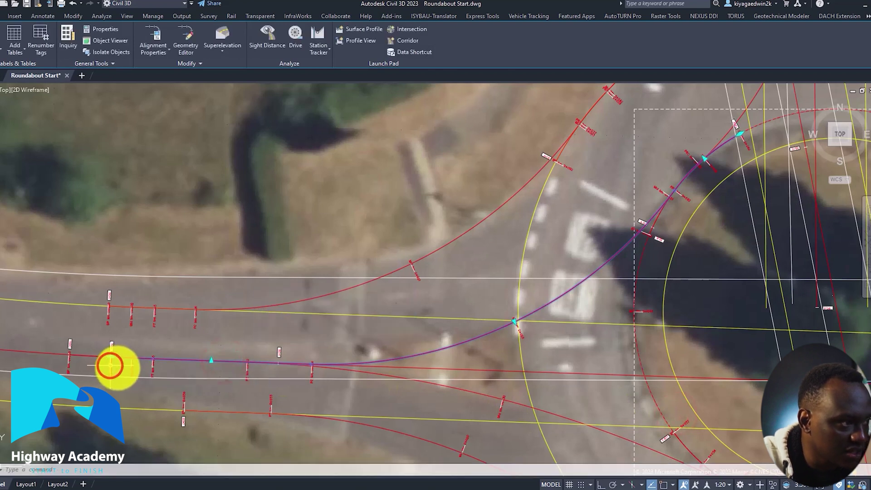
click(110, 365)
mouse_move(443, 305)
middle_down()
mouse_move(535, 244)
mouse_move(693, 200)
middle_up()
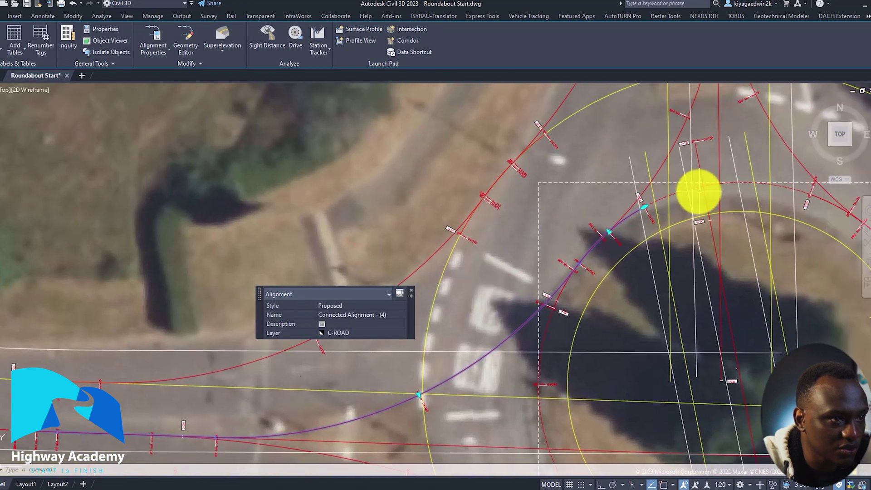
key(Escape)
Step: Inspect the edited western connected alignment and the overall roundabout layout against the aerial image
scroll(496, 345, down, 5)
scroll(511, 330, up, 3)
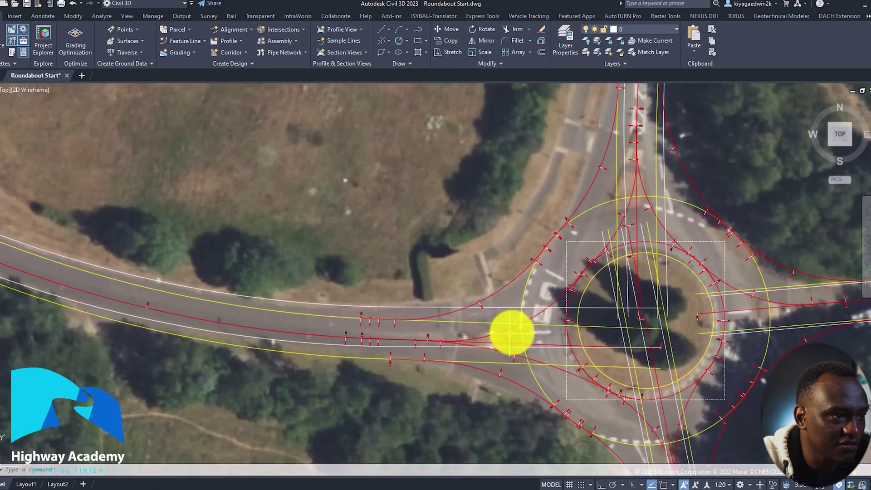
scroll(521, 332, up, 3)
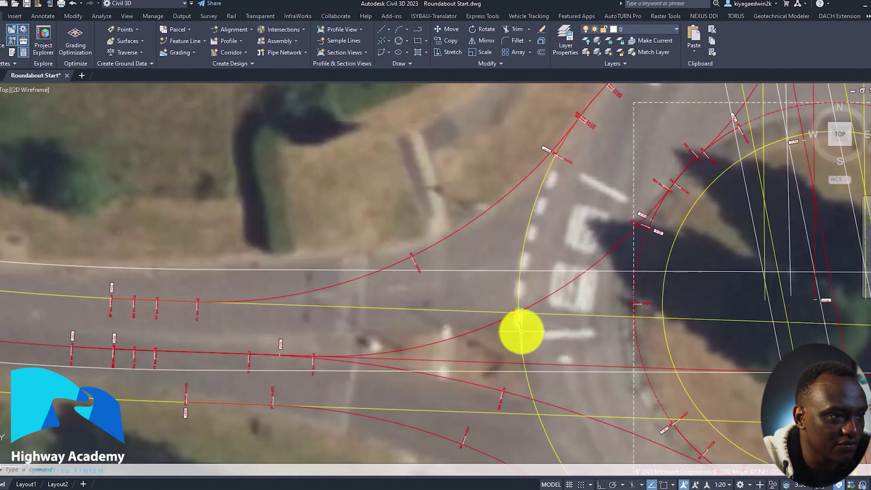
click(553, 293)
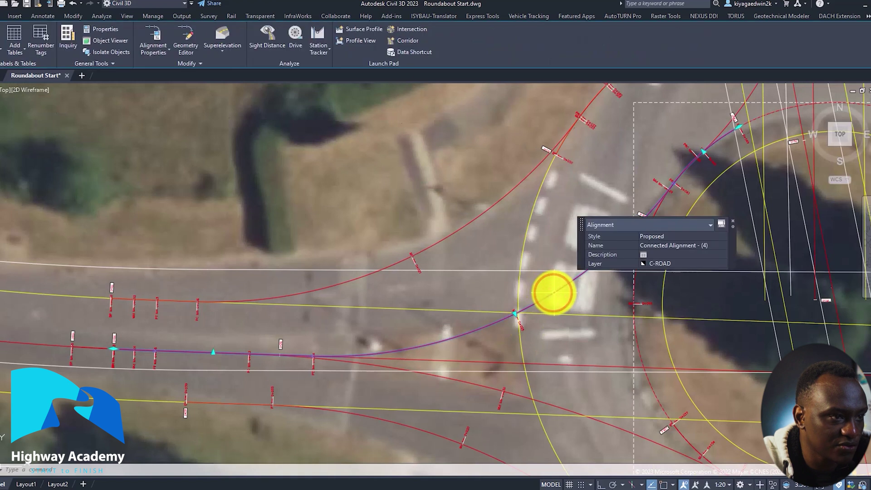
scroll(553, 292, down, 5)
scroll(460, 359, up, 3)
key(Escape)
mouse_move(464, 356)
middle_down()
mouse_move(477, 354)
mouse_move(508, 249)
middle_up()
scroll(587, 301, down, 2)
scroll(459, 301, up, 2)
middle_drag(587, 301, 452, 303)
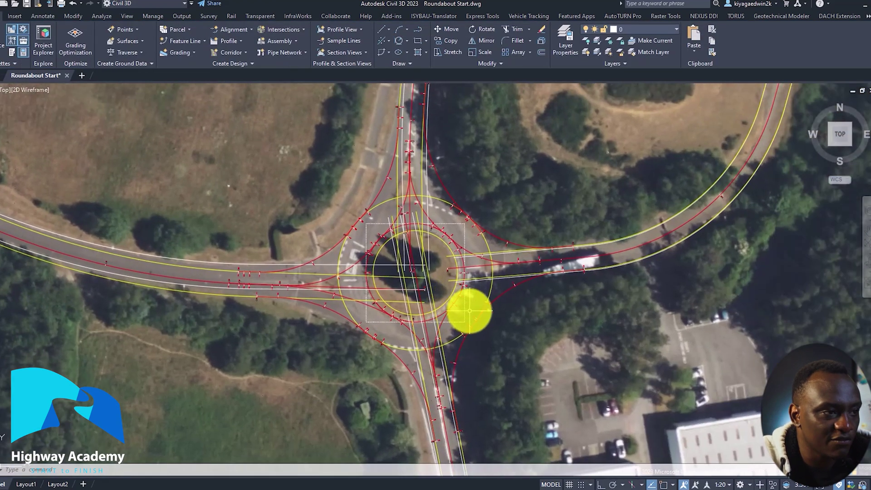
mouse_move(470, 311)
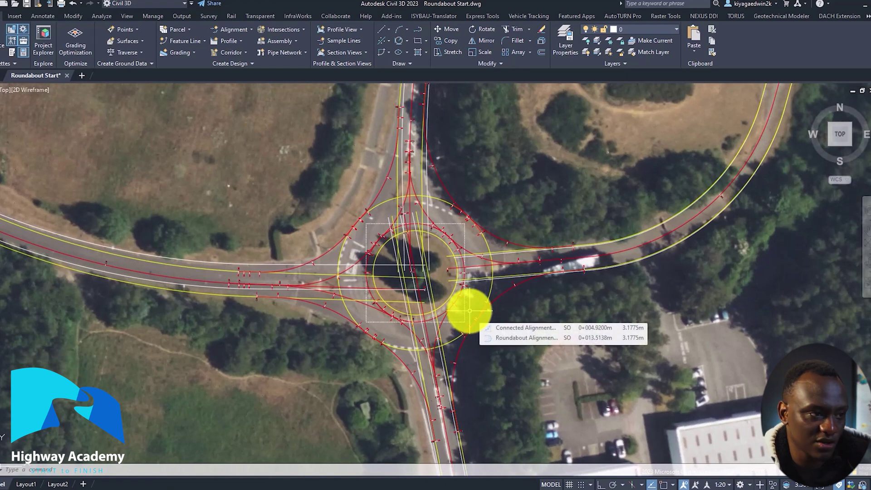
Step: Check the curve radius of the inner connected alignment from Arm 4 into the roundabout without changing its properties
scroll(445, 319, up, 4)
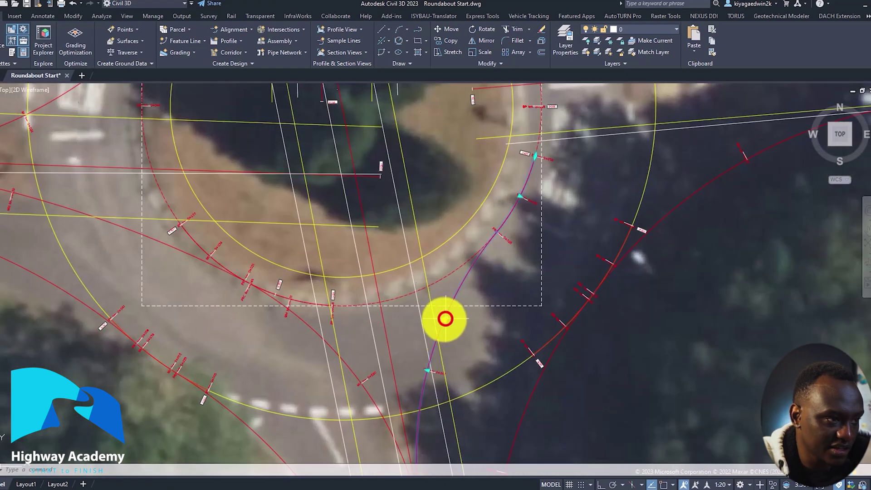
click(445, 319)
right_click(445, 319)
click(504, 199)
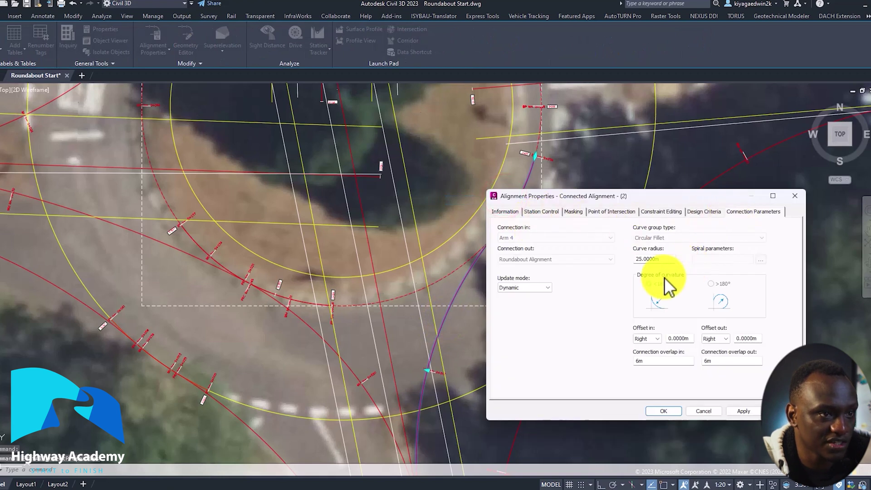
double_click(666, 261)
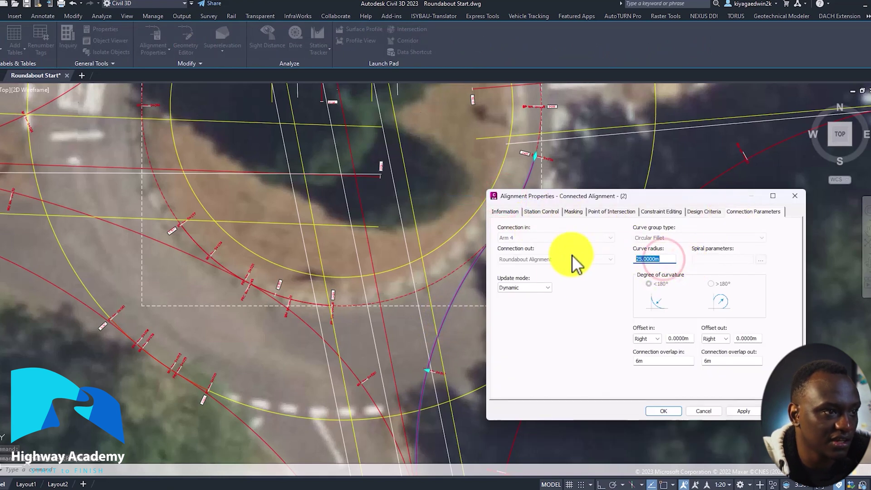
click(703, 411)
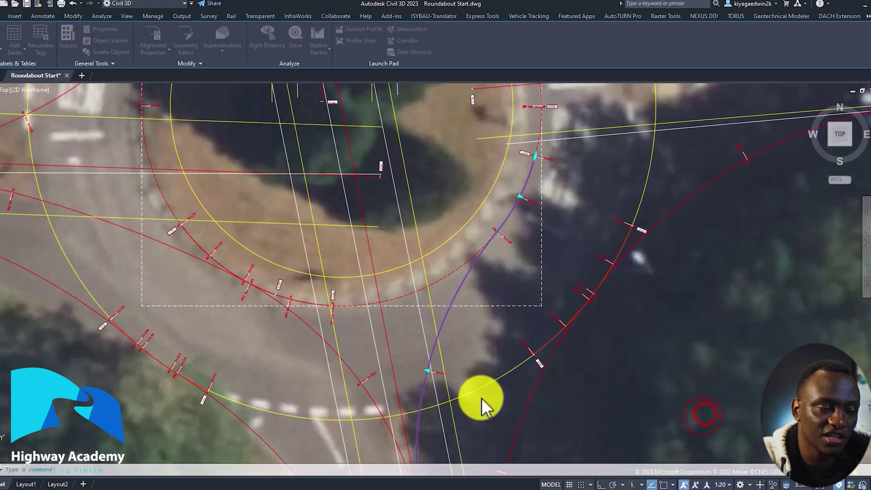
key(Escape)
Step: Draw a circle of 12 m radius centred where the Arm 4 alignment crosses the roundabout's outer circle
scroll(478, 396, down, 5)
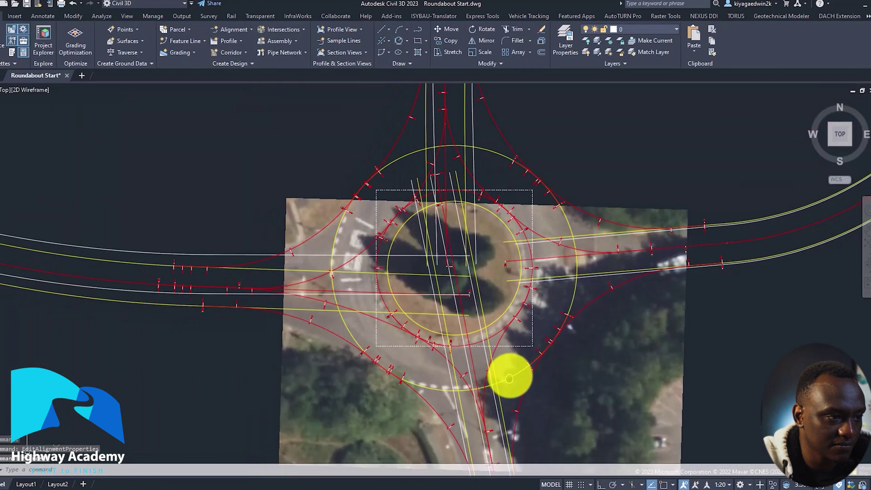
scroll(467, 379, up, 8)
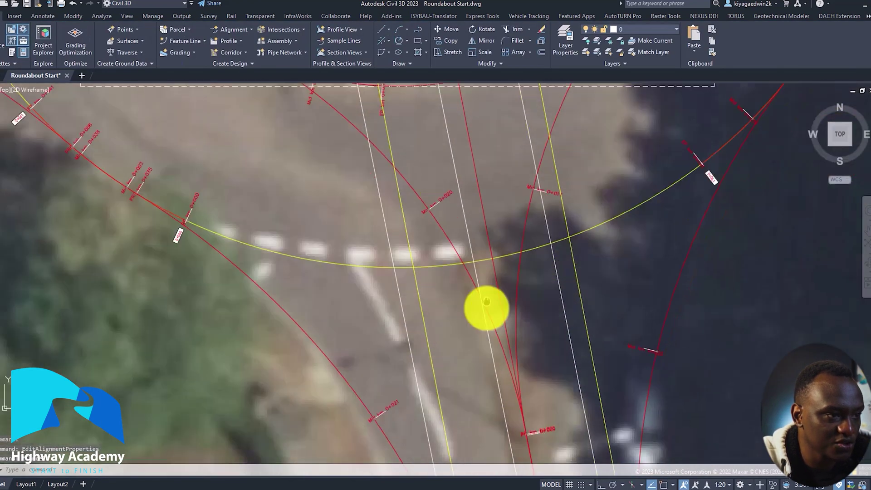
middle_drag(486, 302, 480, 259)
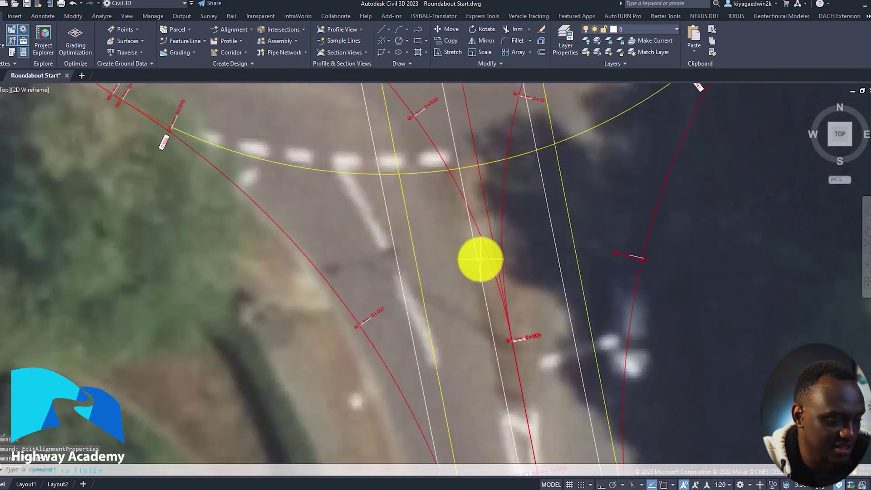
text(c)
key(Return)
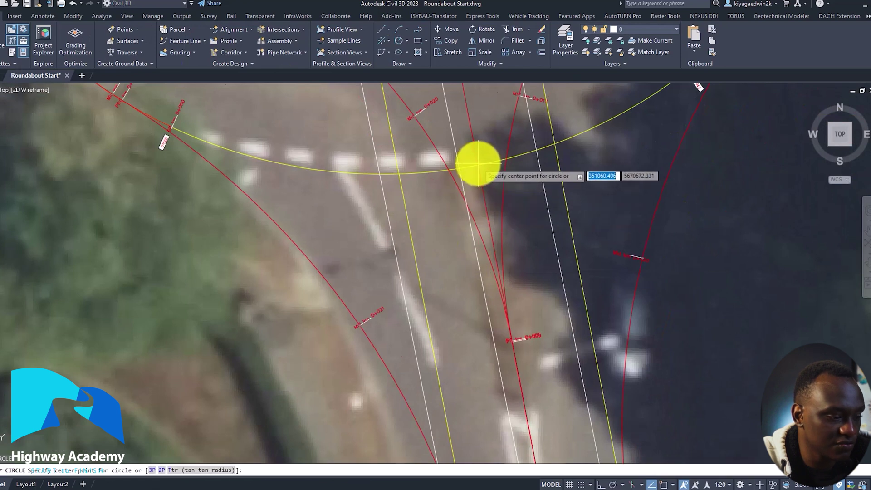
click(478, 163)
text(12)
key(Return)
middle_drag(493, 245, 480, 204)
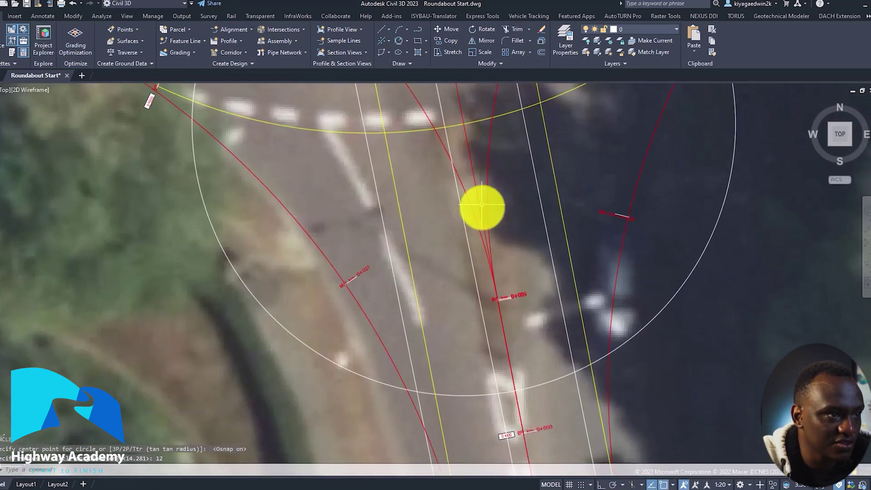
Step: Stretch the inner connected alignment from Arm 4 into the roundabout's south-east side to a larger radius
click(486, 189)
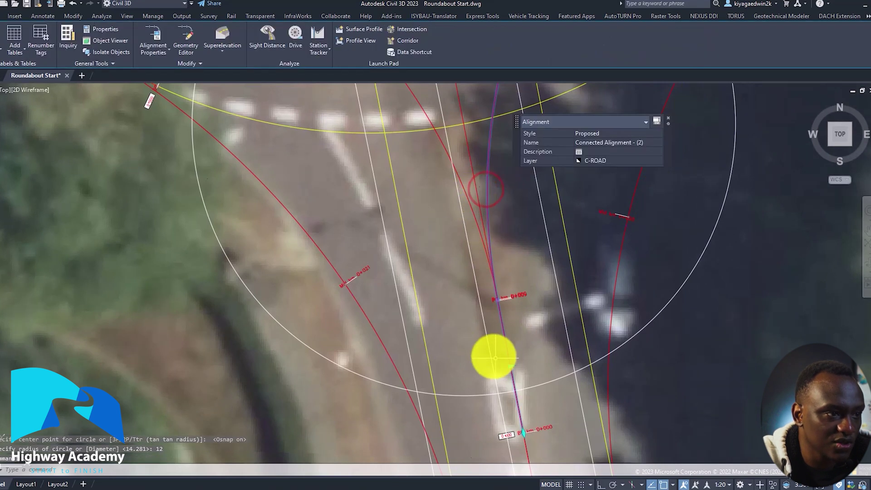
scroll(506, 365, up, 2)
click(515, 366)
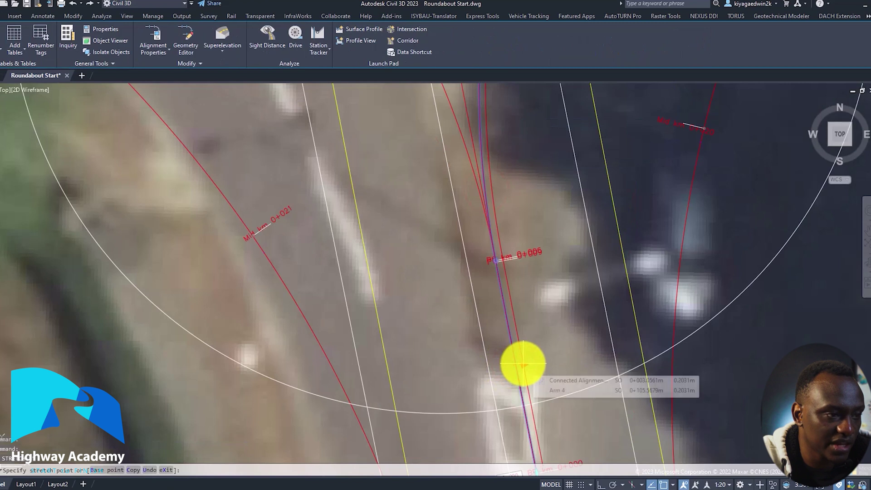
key(Escape)
scroll(511, 358, down, 5)
scroll(515, 272, up, 2)
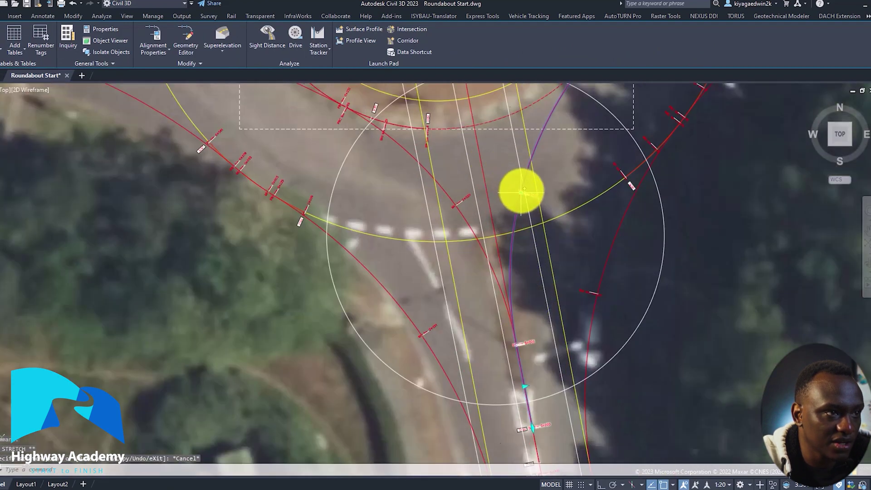
click(525, 190)
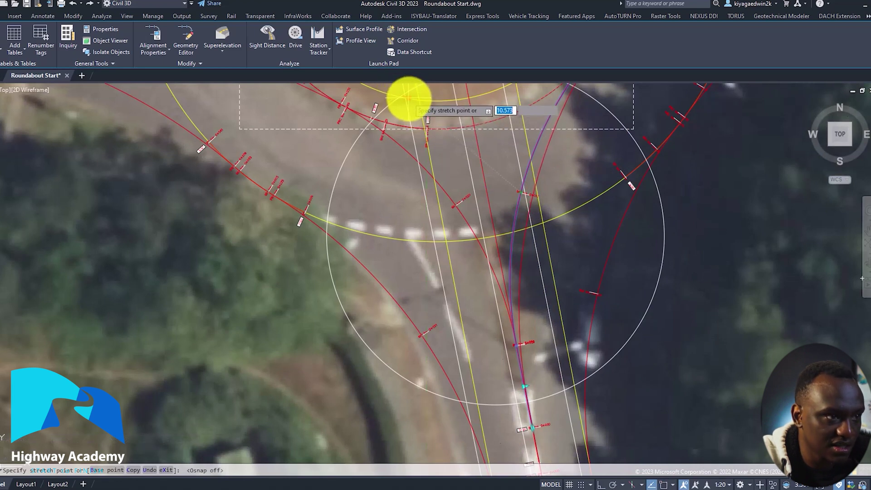
click(412, 101)
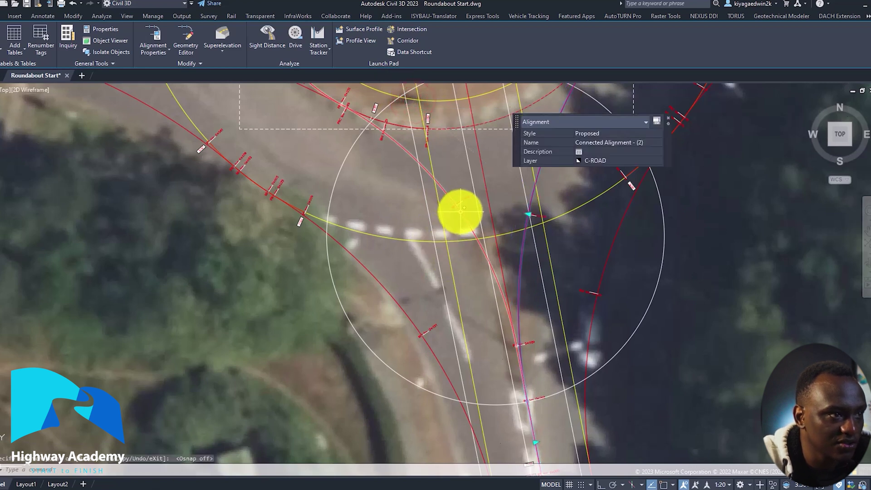
Step: Stretch the inner connected alignment between the roundabout's south-west side and Arm 4 to a larger radius and clear the selection
click(464, 200)
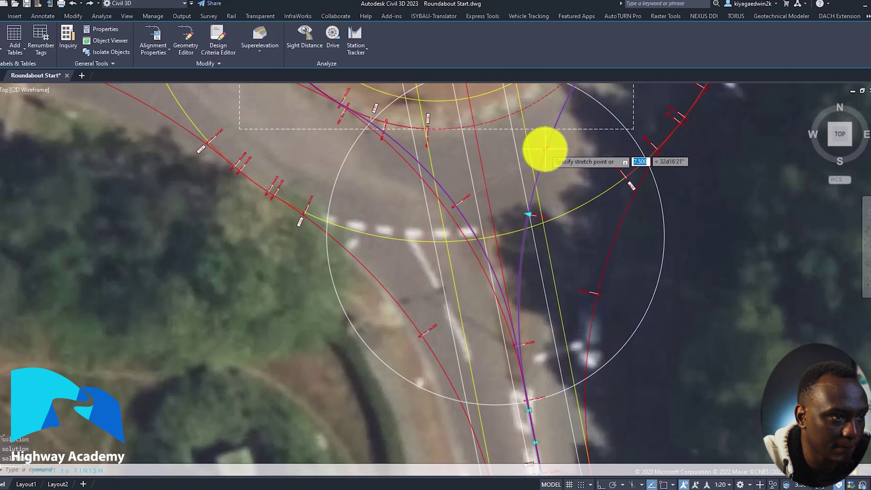
click(565, 137)
click(455, 205)
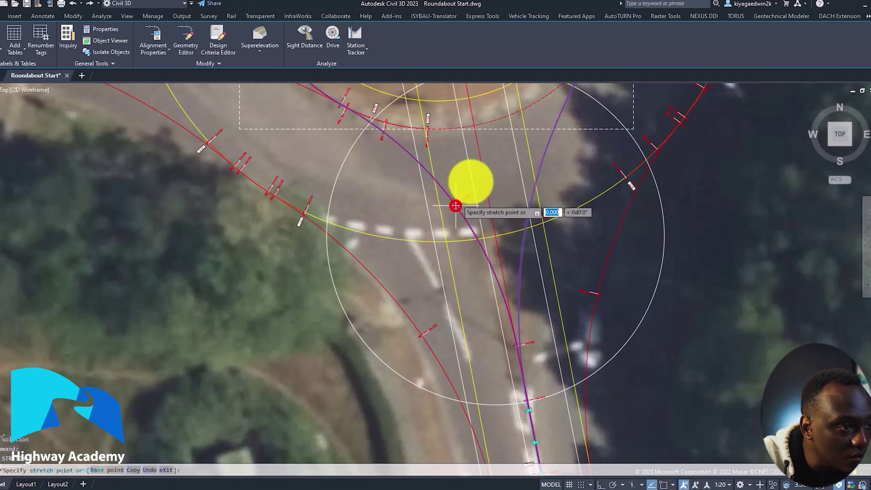
click(525, 144)
key(Escape)
Step: Draw a circle of 6 m radius centred where the Arm 4 alignment crosses the roundabout's outer circle
scroll(499, 284, up, 5)
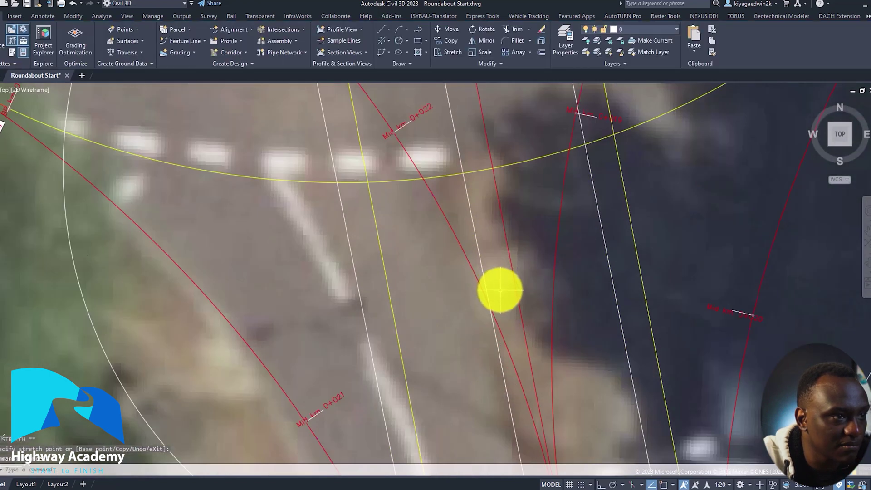
text(c)
key(Return)
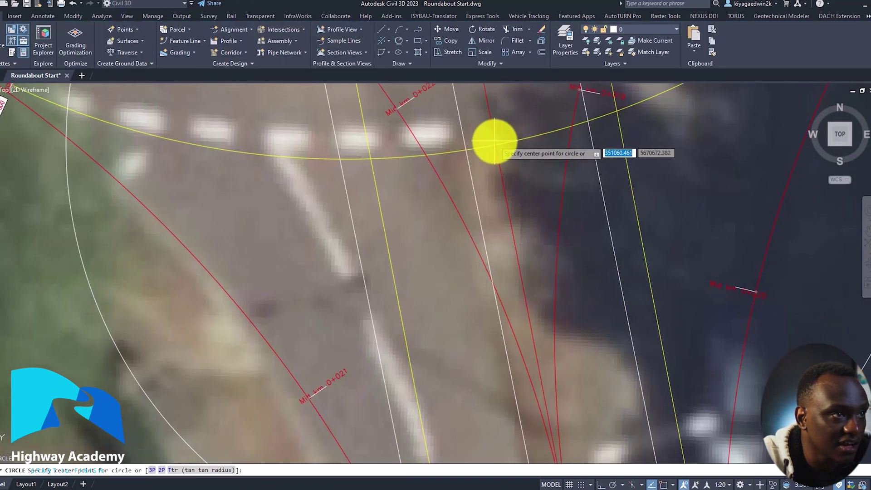
click(494, 148)
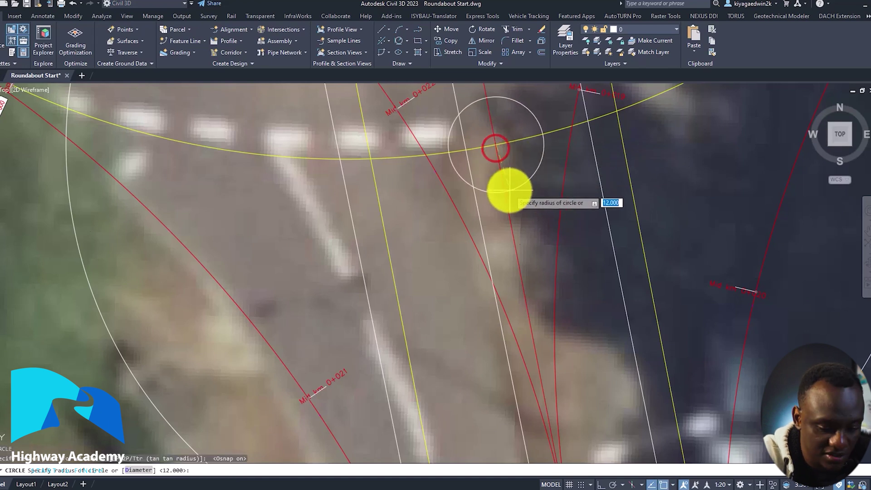
text(6)
key(Return)
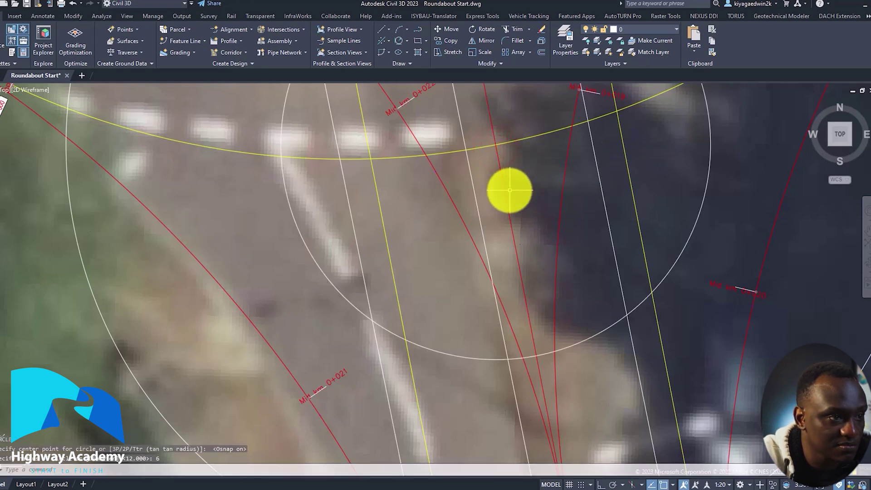
Step: Set the radius of the small guide circle at the Arm 4 entry to 4 m and clear the selection
click(570, 340)
click(570, 340)
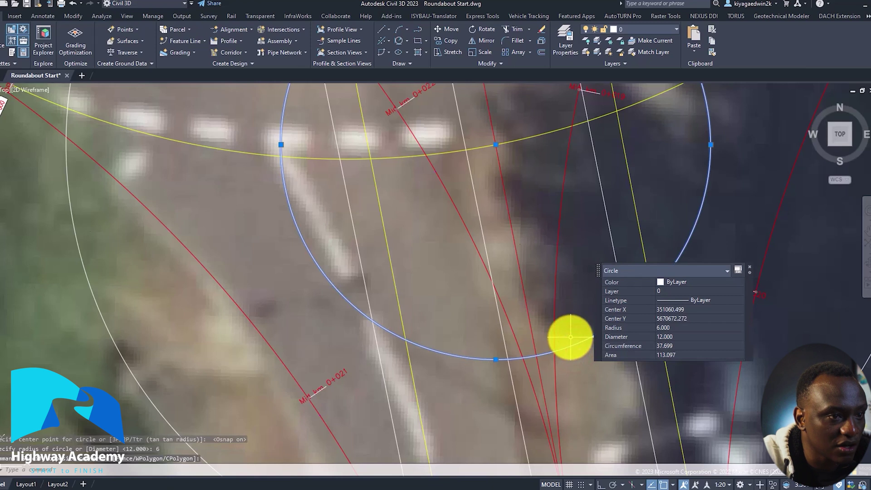
click(695, 329)
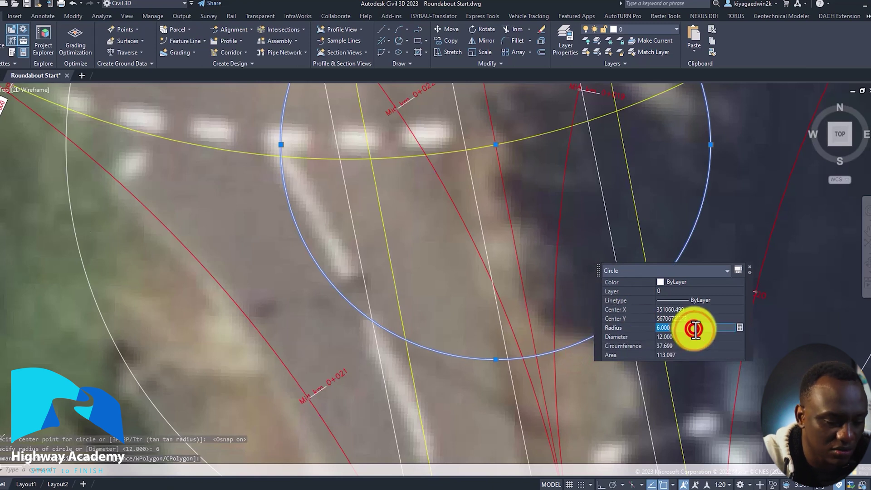
text(4)
key(Tab)
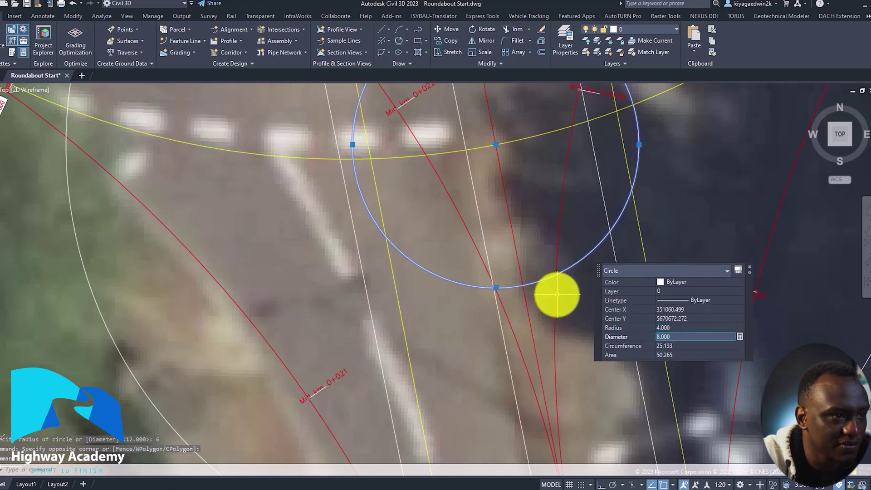
scroll(484, 308, down, 4)
key(Escape)
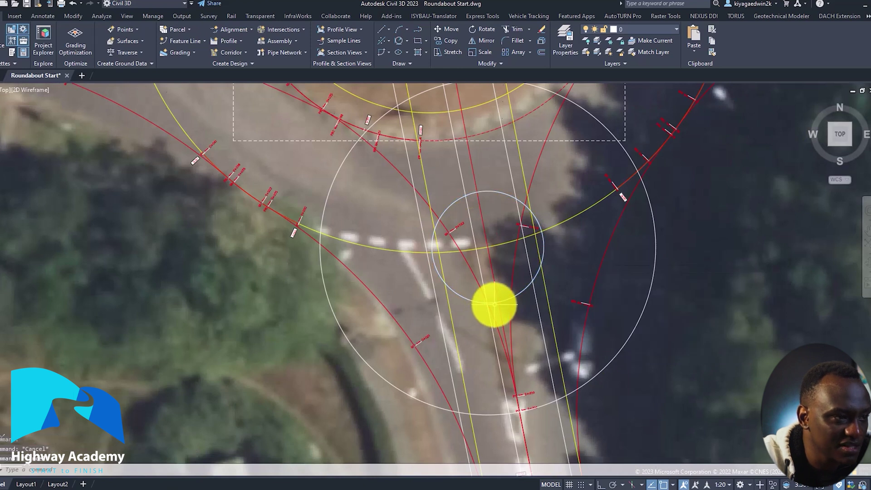
scroll(494, 305, up, 2)
scroll(472, 295, down, 2)
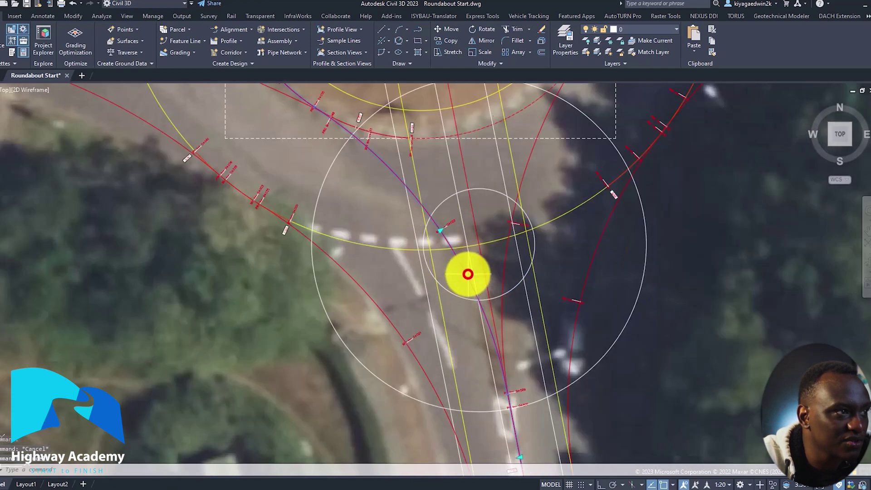
click(452, 250)
middle_drag(451, 243, 501, 299)
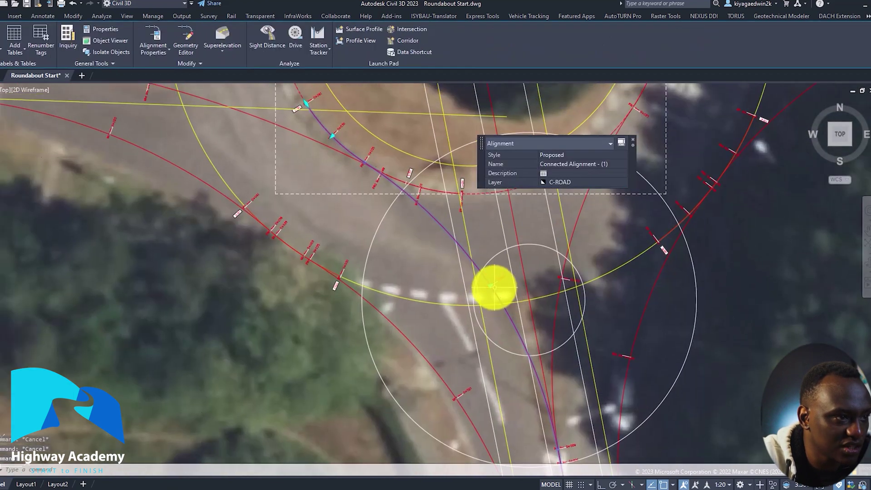
click(490, 284)
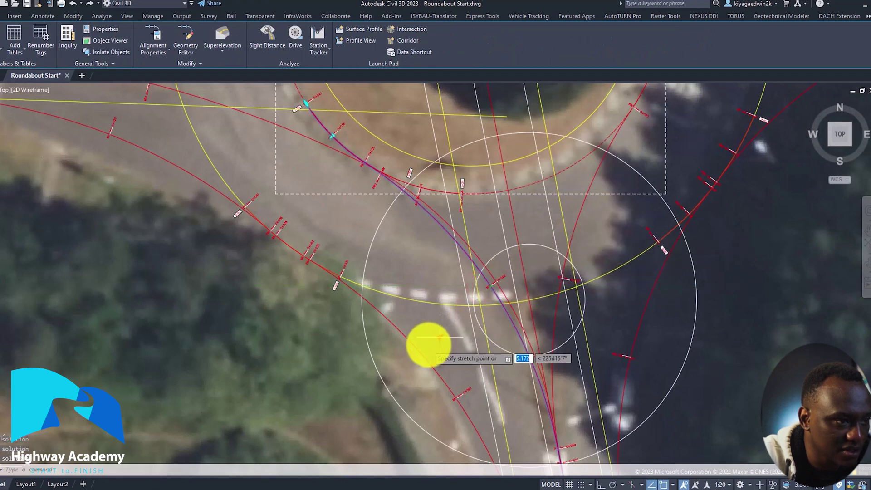
key(Escape)
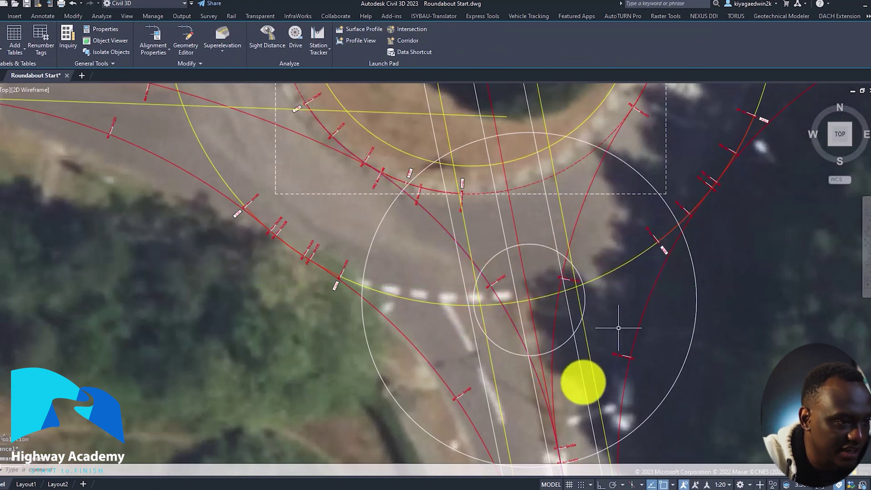
Step: Stretch the Arm 4 end of the inner south-west connected alignment farther along the arm, for an overlap of about 12.3 m
middle_drag(583, 382, 588, 267)
key(Escape)
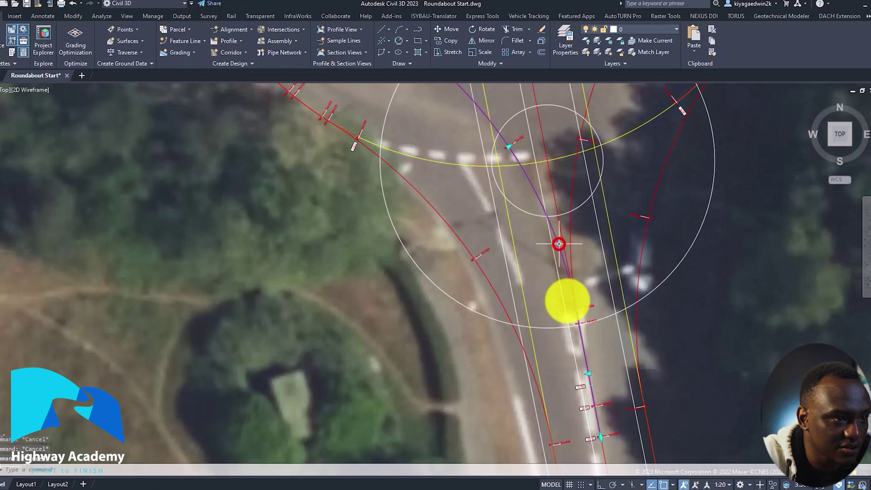
click(566, 299)
middle_drag(594, 418, 584, 322)
click(588, 339)
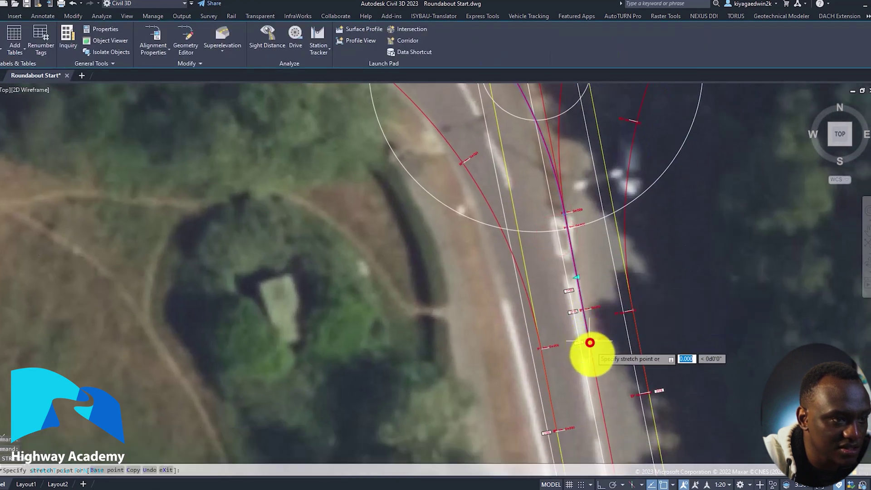
click(603, 380)
key(Escape)
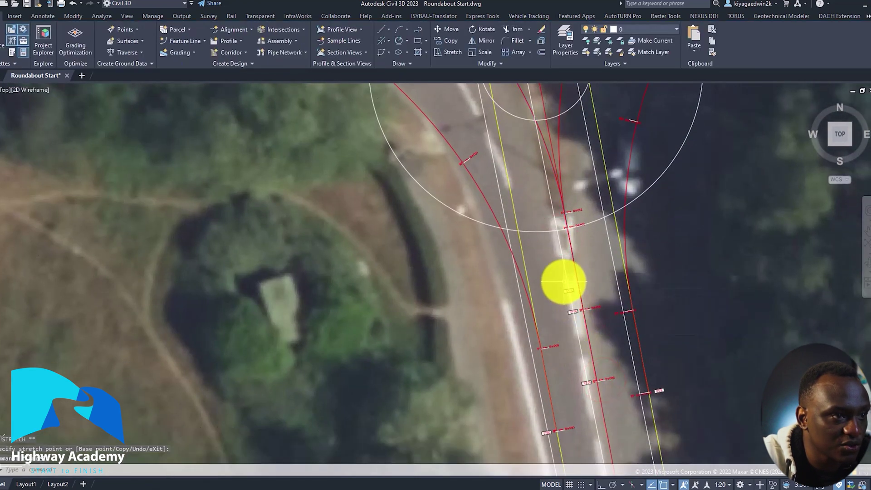
Step: Shift the Arm 4 end of the inner south-west connected alignment about 1.13 m to the left of the arm's alignment
click(549, 157)
scroll(573, 311, up, 3)
click(580, 289)
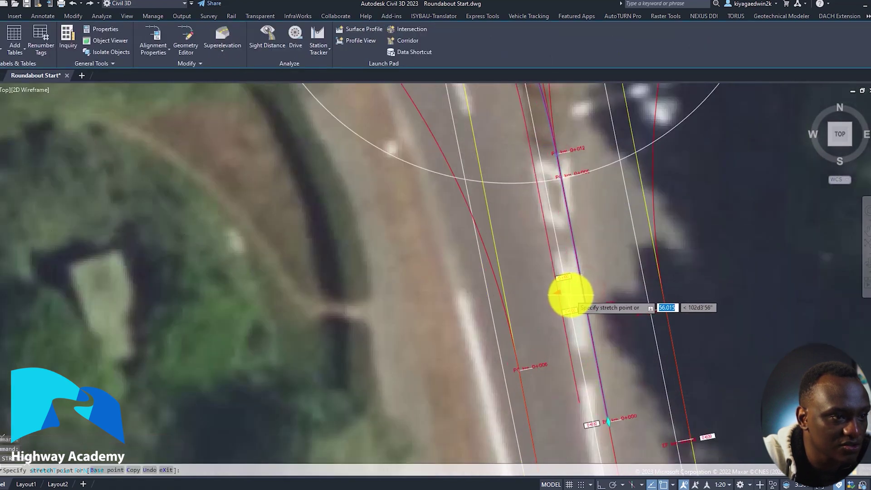
click(571, 295)
scroll(553, 213, down, 3)
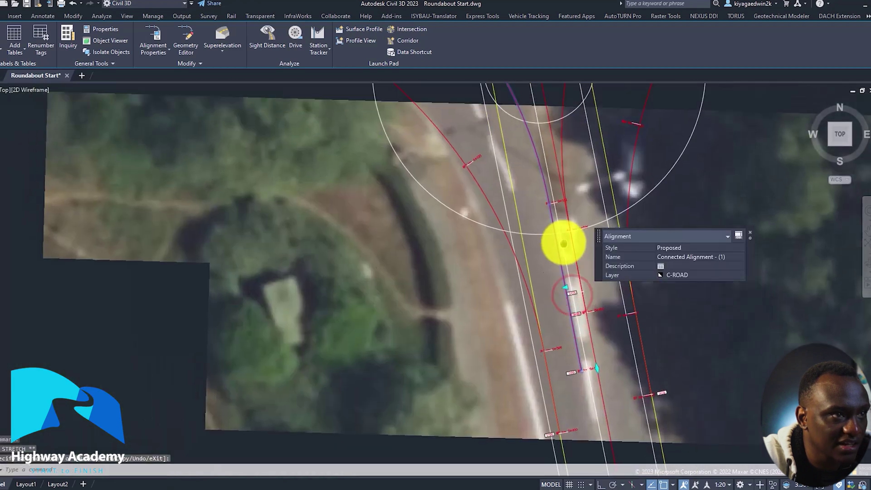
mouse_move(573, 286)
middle_down()
mouse_move(551, 216)
mouse_move(562, 251)
middle_up()
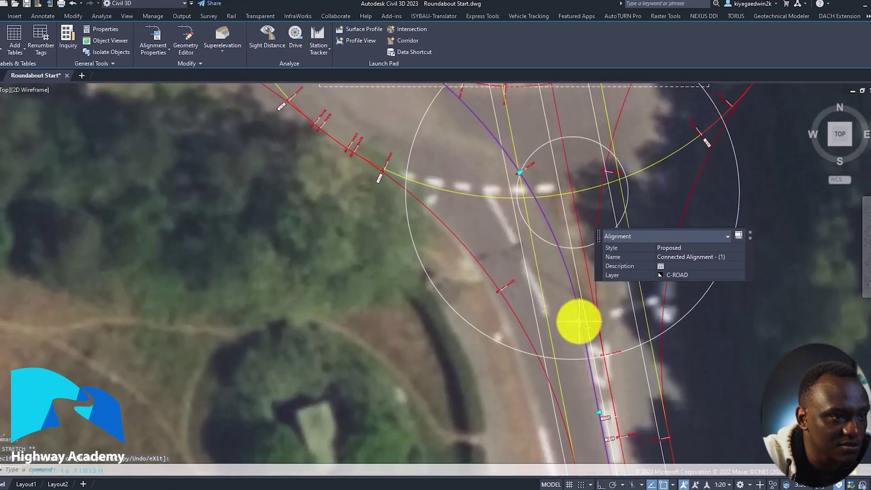
mouse_move(579, 307)
middle_down()
mouse_move(512, 252)
mouse_move(523, 248)
middle_up()
click(528, 326)
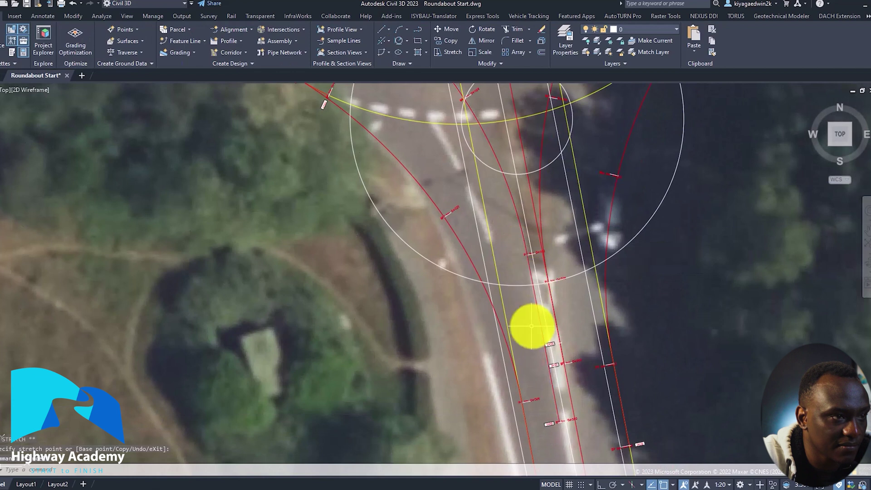
Step: Stretch the Arm 4 end of the inner south-east connected alignment farther along the arm, for an overlap of about 9.94 m
click(539, 192)
scroll(571, 408, up, 3)
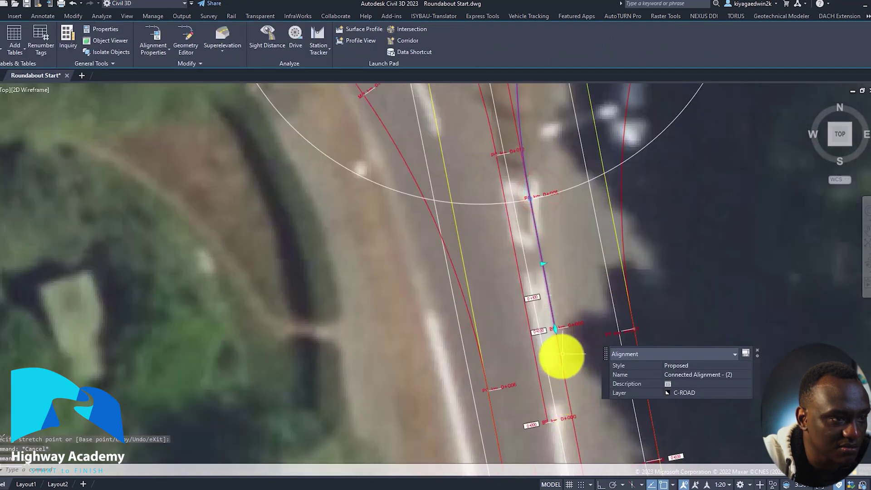
click(555, 328)
click(574, 413)
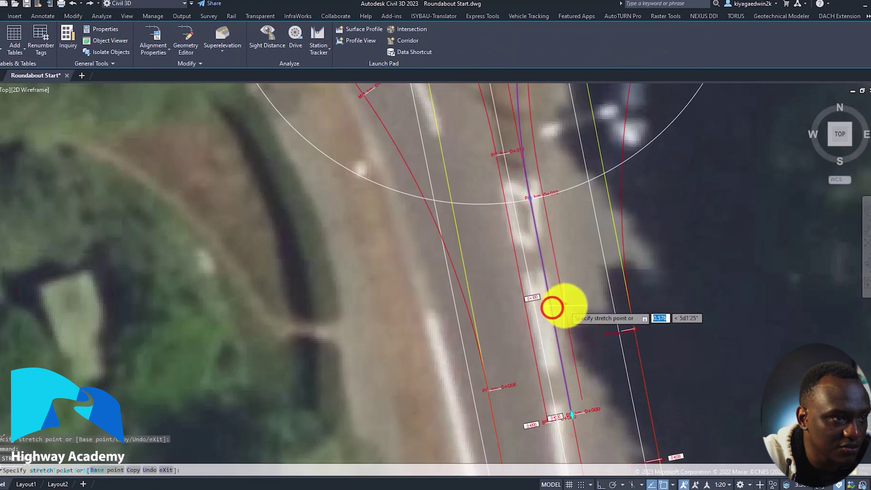
key(Escape)
click(522, 270)
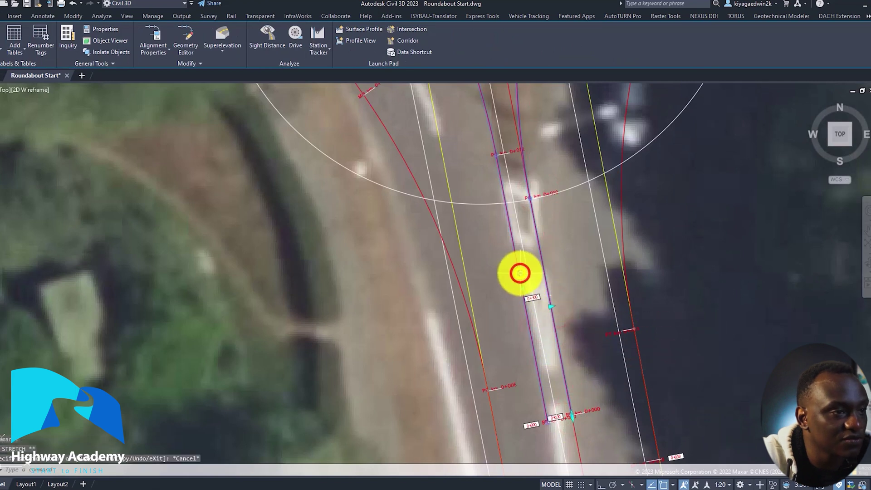
right_click(522, 271)
key(Escape)
key(Escape)
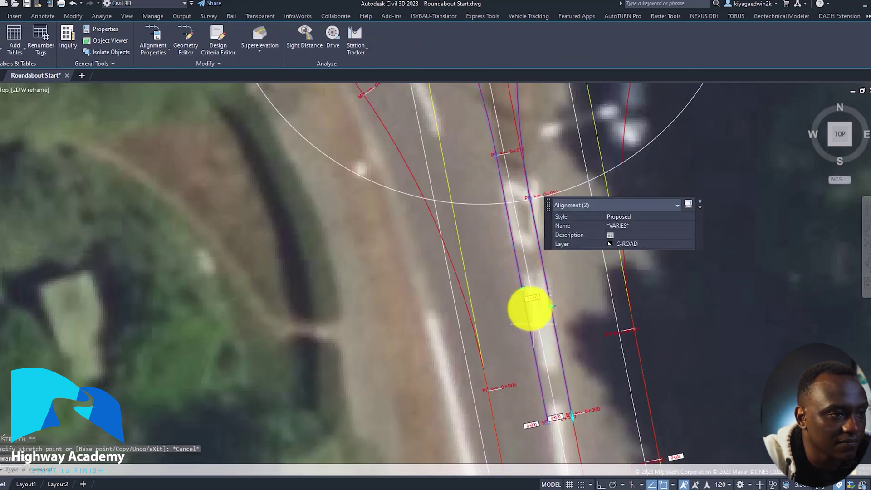
key(Escape)
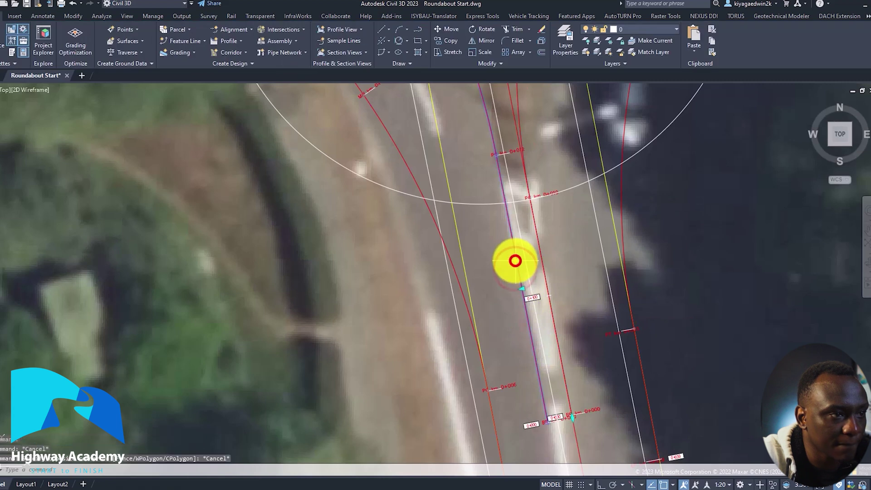
Step: Set the left offset in of the inner south-west connected alignment to 1 m in its connection parameters
click(515, 261)
right_click(521, 272)
click(555, 149)
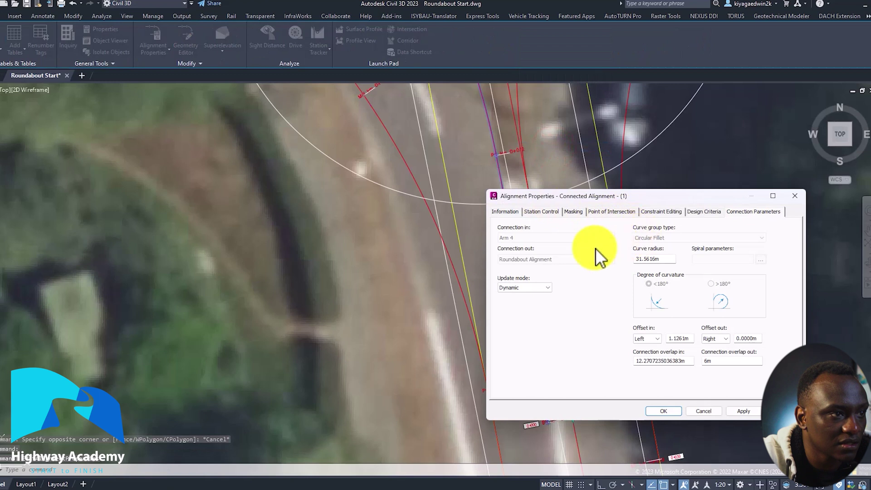
click(747, 212)
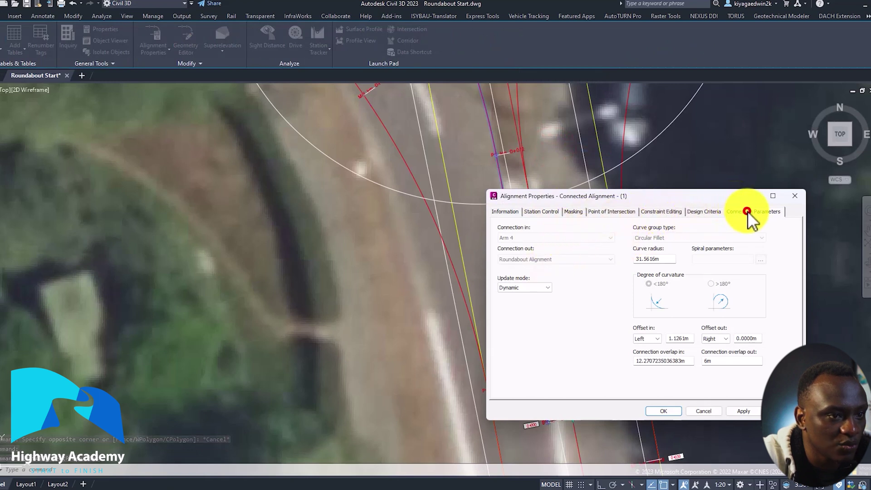
double_click(682, 338)
text(1)
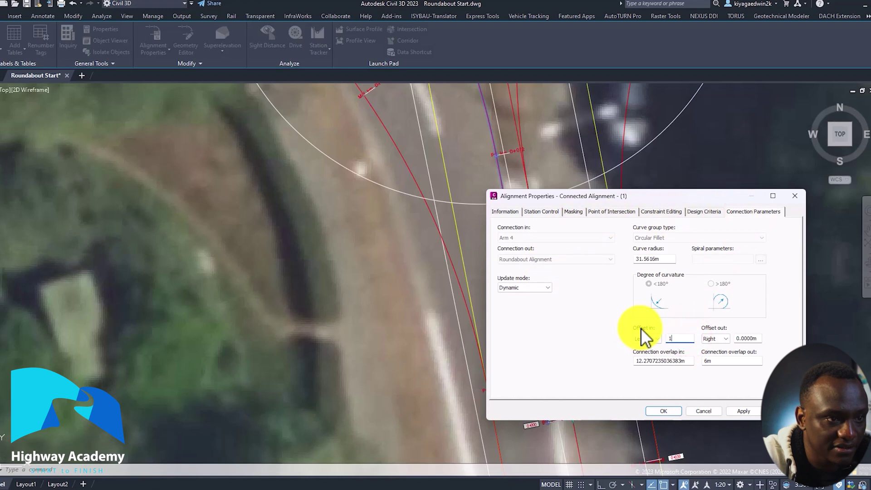
click(673, 410)
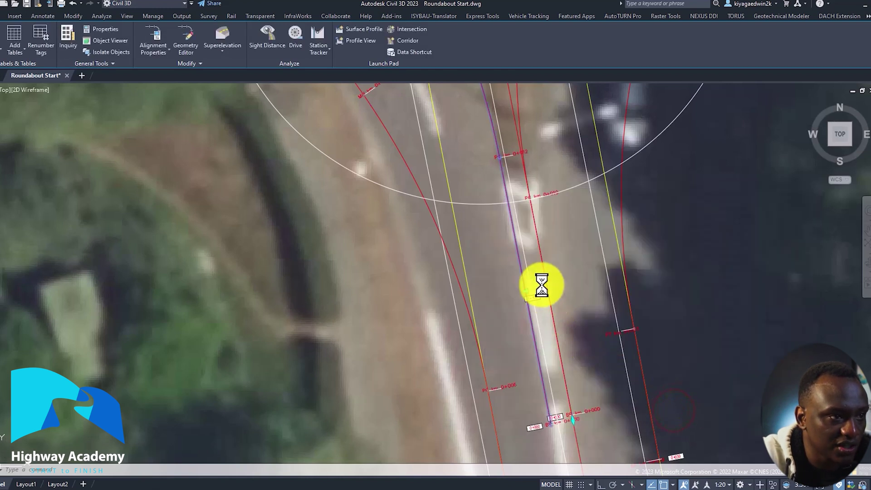
Step: Set the curve radius of the inner south-east connected alignment to 35 m in its connection parameters
click(539, 255)
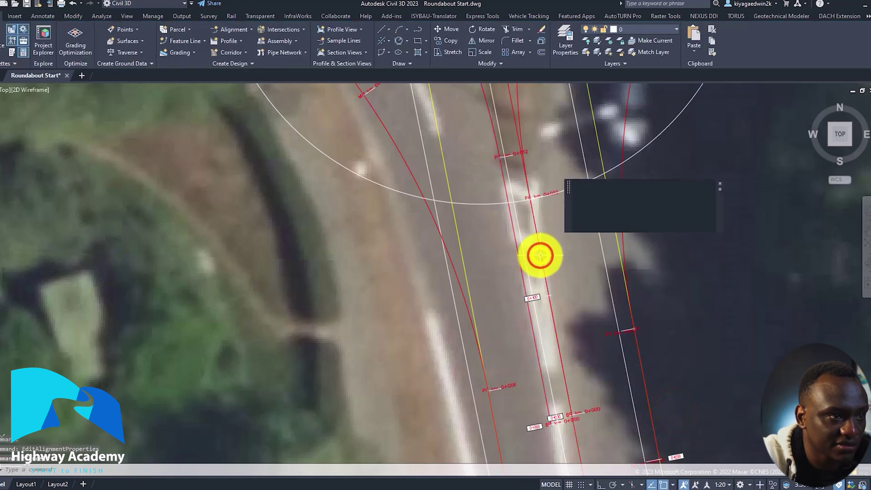
right_click(547, 262)
click(606, 141)
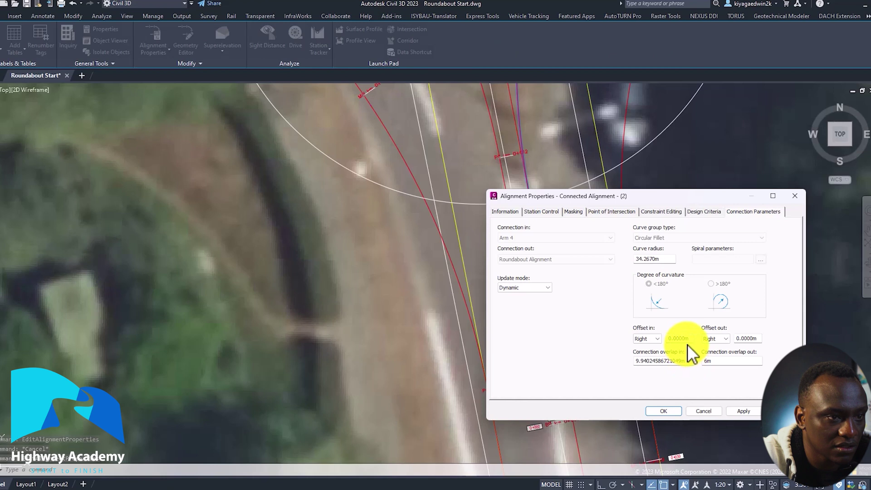
double_click(668, 259)
text(35)
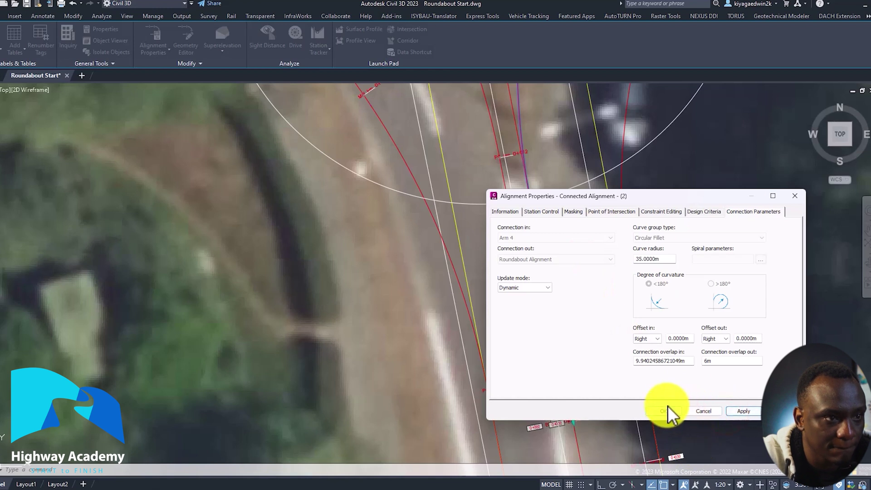
Step: Set the right offset out of the inner south-east connected alignment to 1 m and apply it with the drawing in view
click(716, 362)
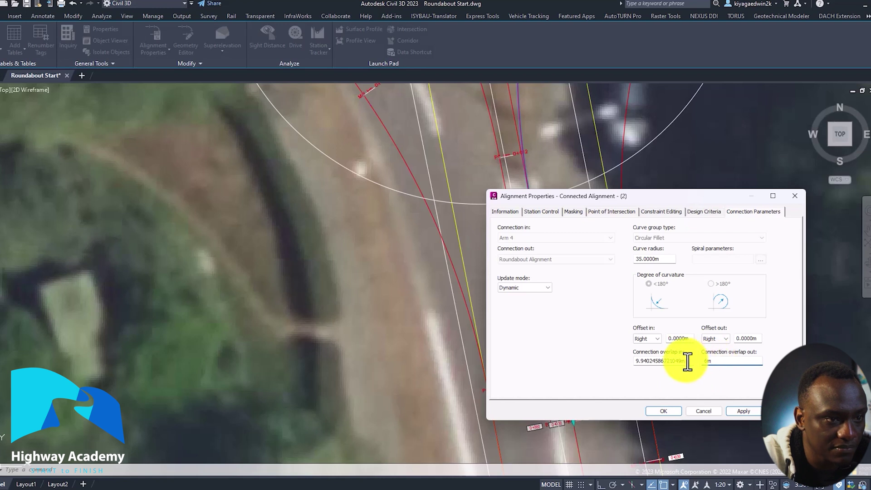
drag(653, 200, 351, 203)
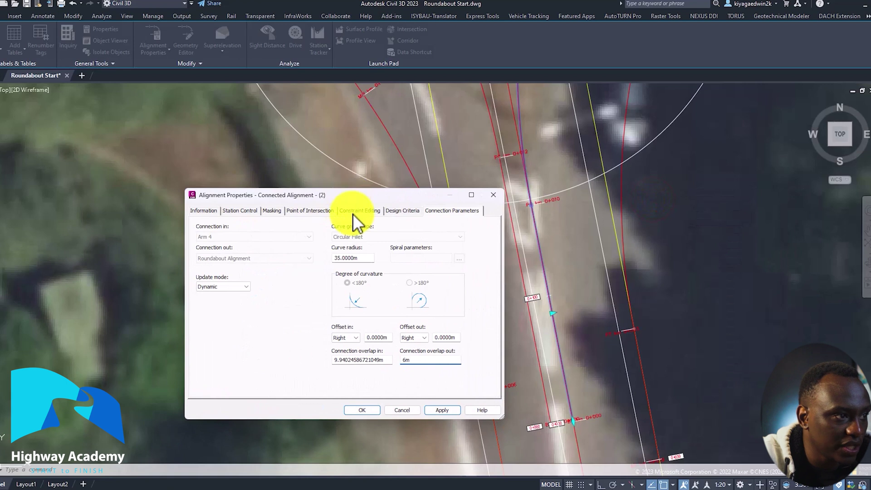
click(452, 338)
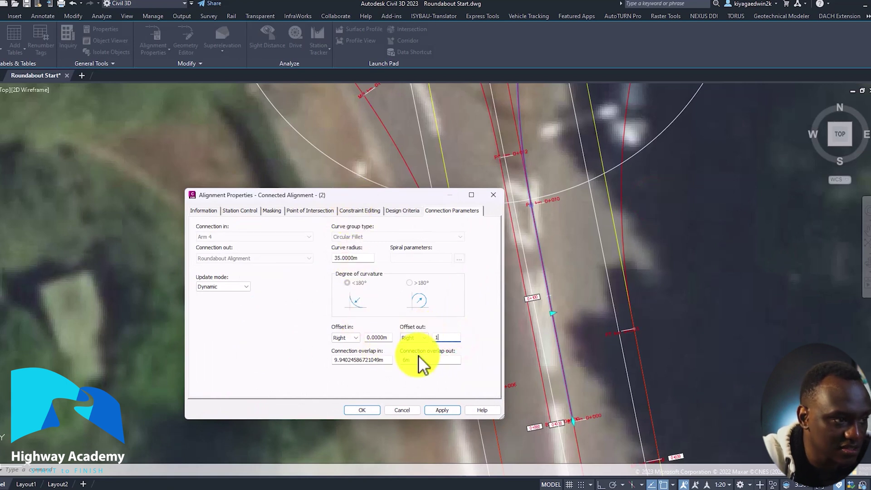
click(443, 410)
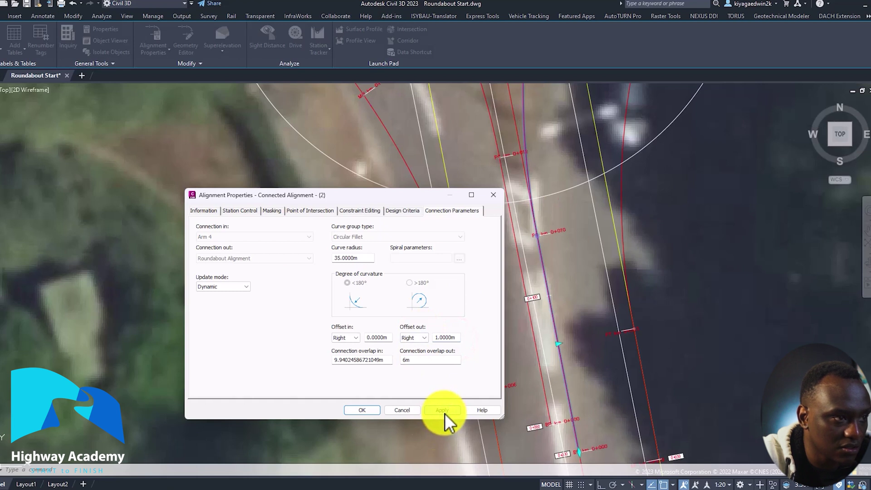
Step: Try right offset out values of 0.5 m and 0 m on the inner south-east connected alignment, accepting 0 m
click(451, 337)
text(0.5)
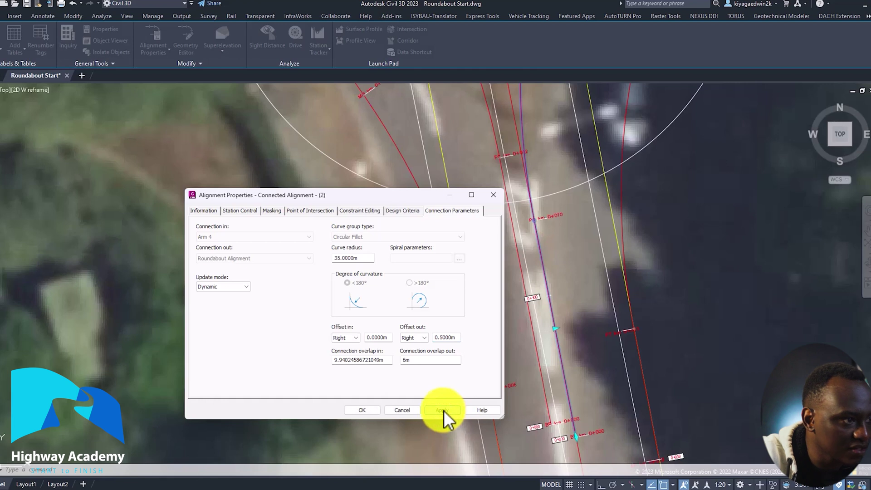
click(451, 337)
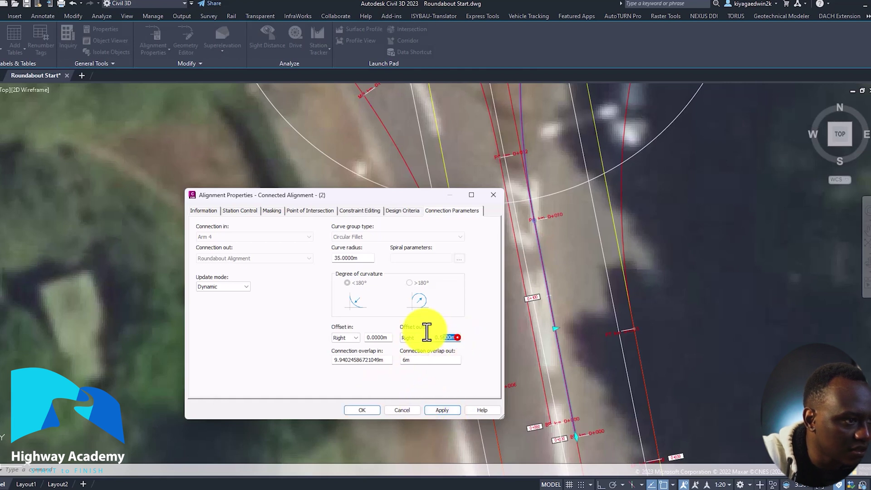
text(0)
click(361, 410)
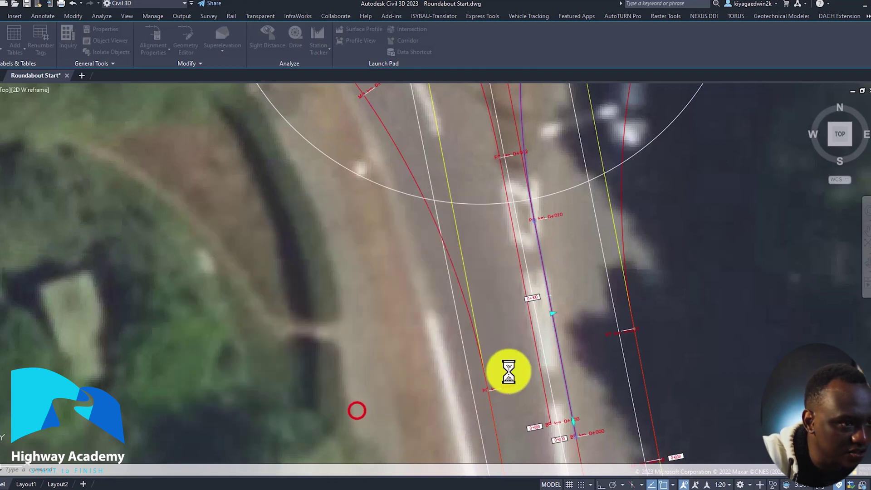
key(Escape)
scroll(530, 275, down, 5)
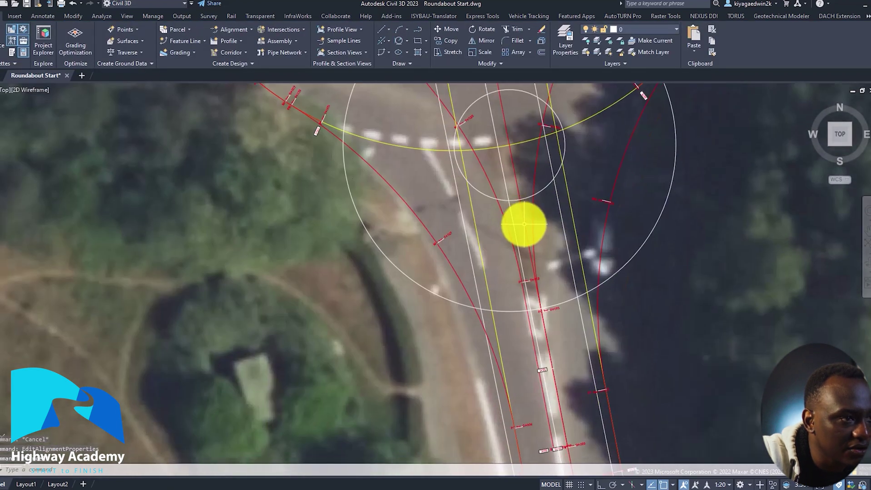
click(533, 230)
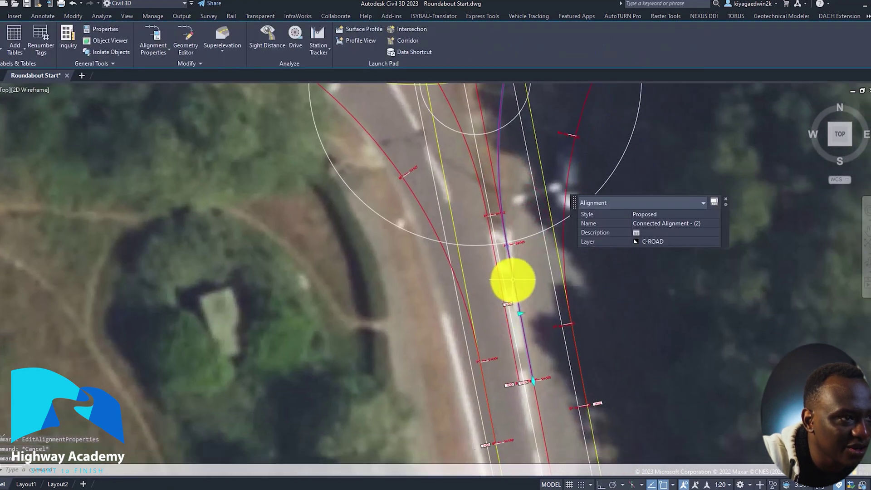
key(Escape)
Step: Set the left offset in of the inner south-west connected alignment to 0.5 m in its connection parameters
scroll(473, 187, up, 5)
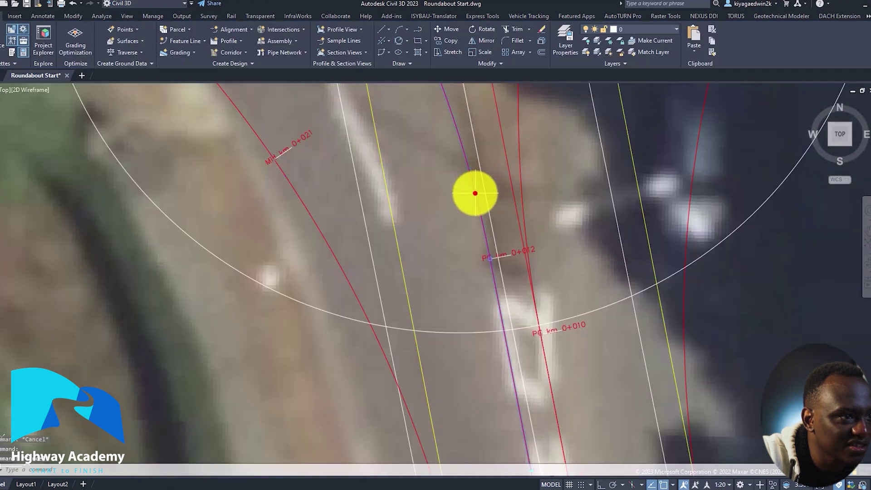
click(475, 193)
scroll(476, 190, down, 5)
scroll(518, 347, up, 2)
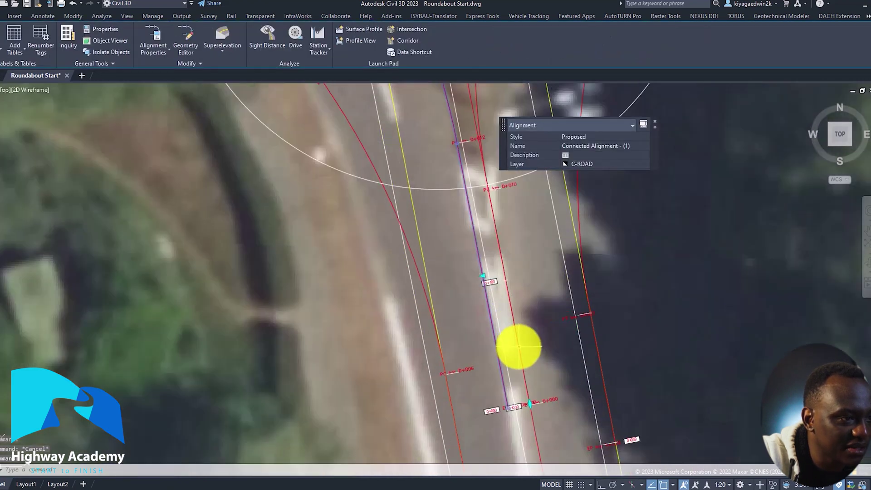
right_click(511, 347)
click(540, 230)
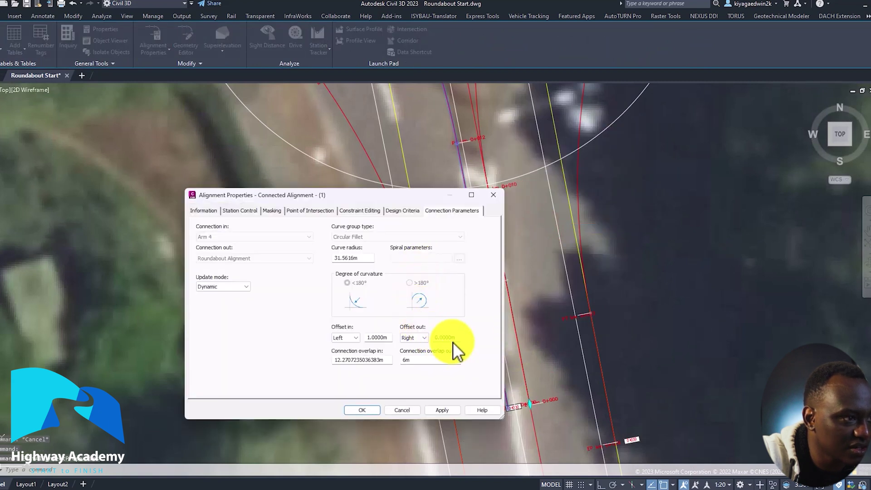
double_click(386, 336)
text(0.5)
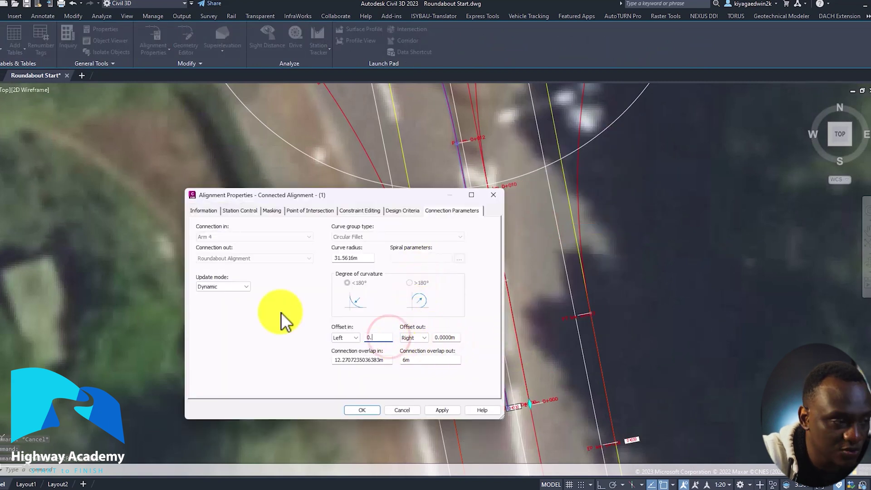
click(444, 408)
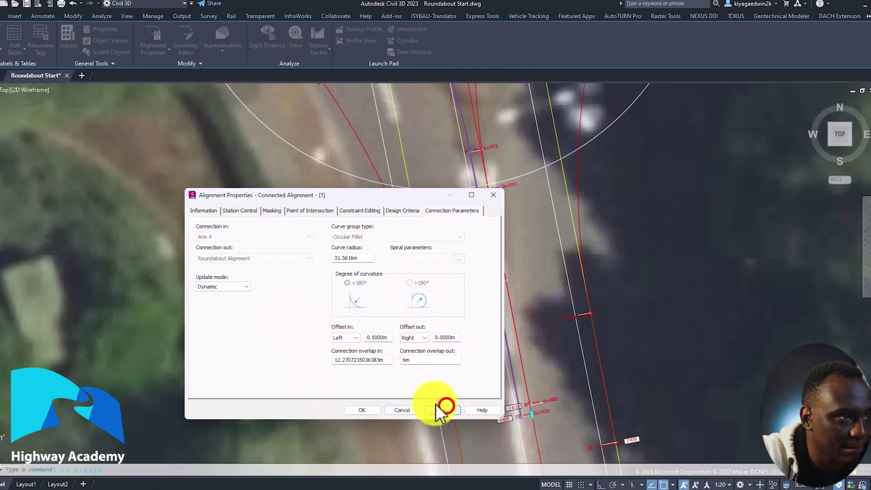
click(360, 411)
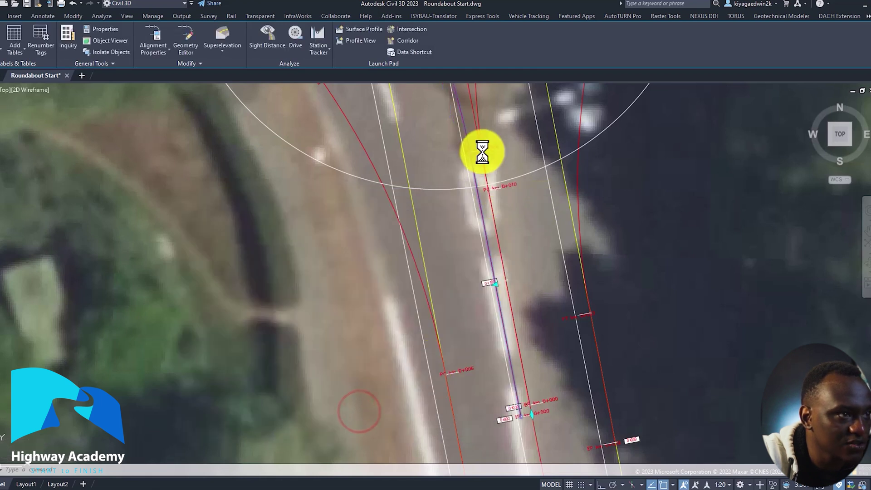
Step: Set the right offset out of the inner south-east connected alignment to 0.5 m and apply it with the drawing in view
middle_drag(482, 136, 477, 201)
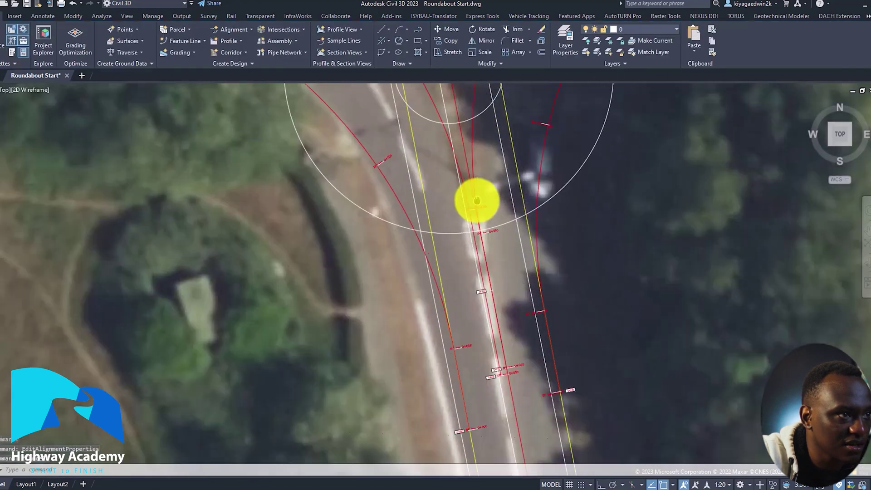
click(471, 160)
right_click(471, 160)
click(523, 274)
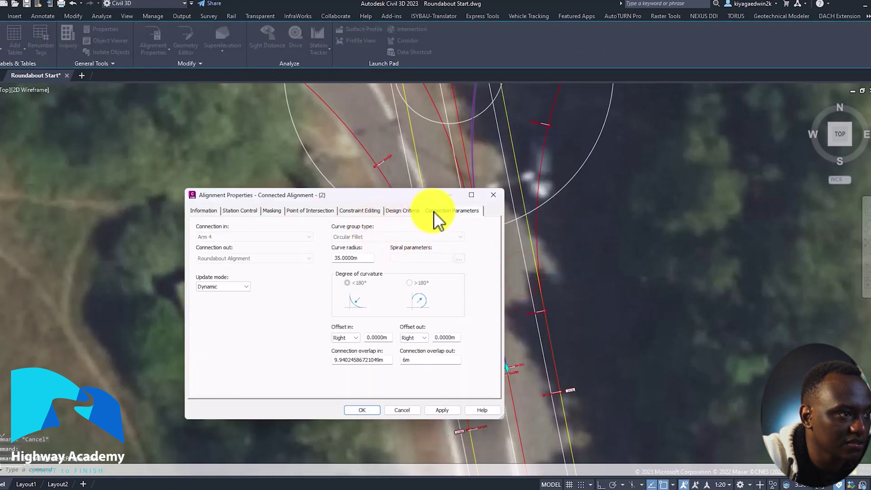
drag(455, 337, 403, 332)
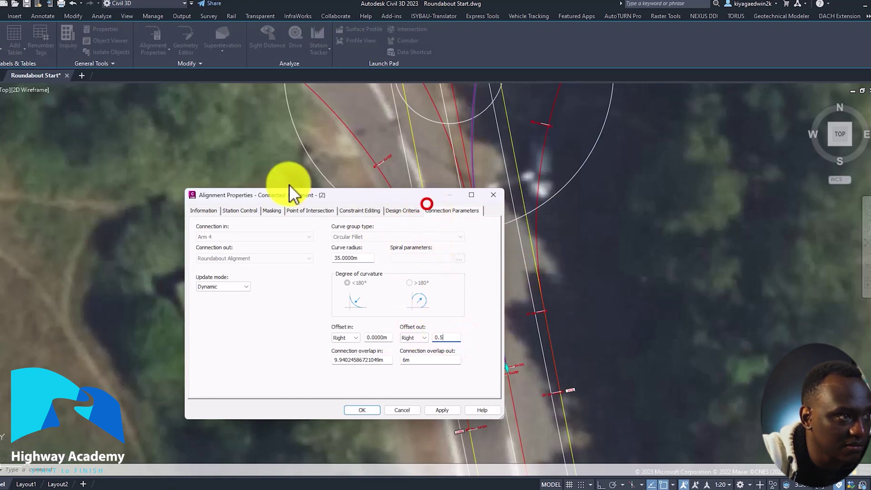
drag(332, 195, 233, 167)
click(348, 382)
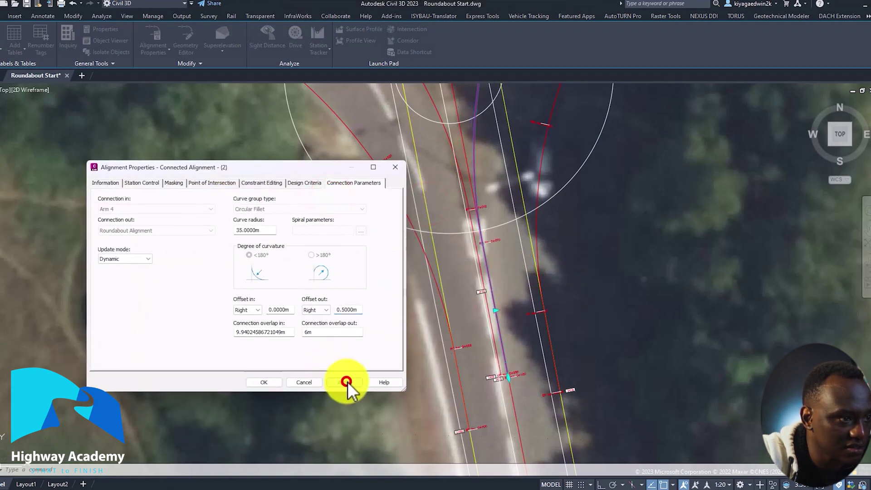
Step: Set the inner south-east connected alignment's right offset in to 0.5 m and its right offset out to 0 m
double_click(287, 309)
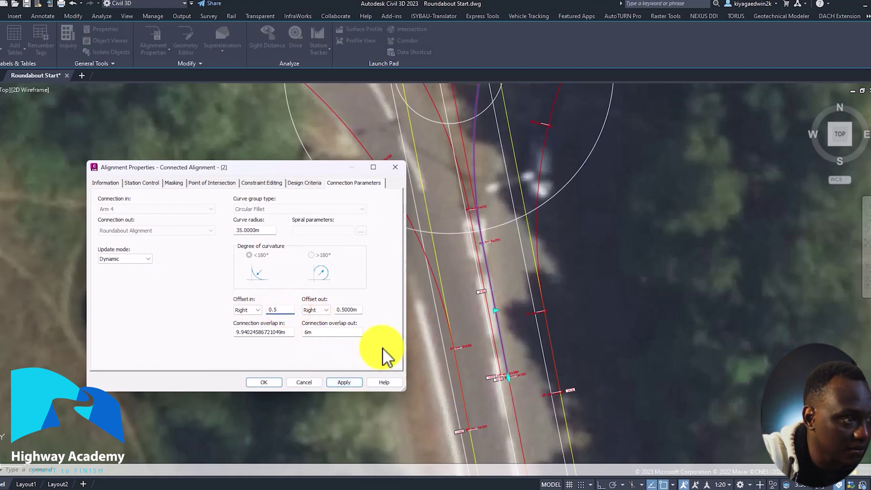
double_click(353, 309)
text(0)
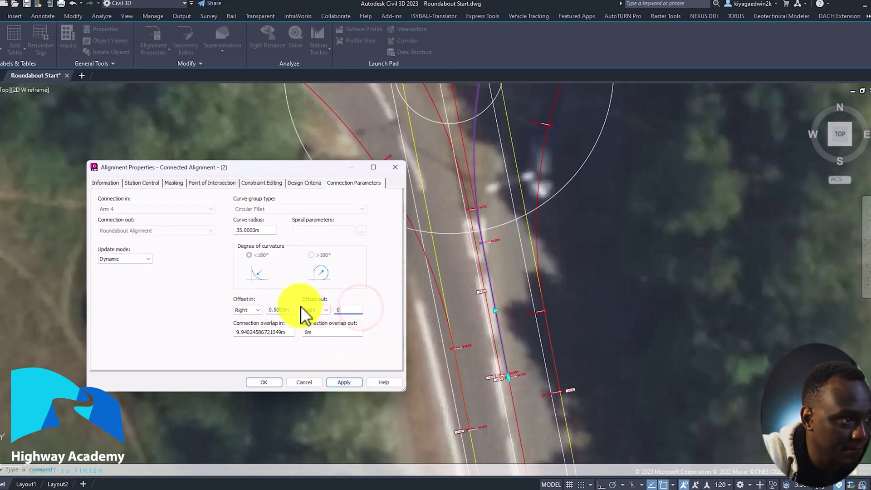
click(361, 383)
click(268, 383)
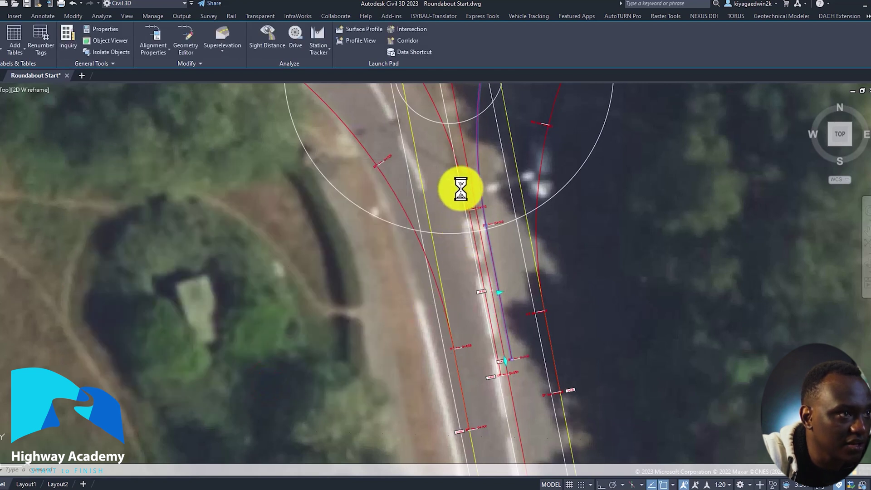
key(Escape)
Step: Examine the inner connected alignments against the guide circles at Arm 4 and the overall roundabout layout
middle_drag(481, 266, 521, 414)
scroll(518, 316, up, 1)
scroll(518, 316, up, 2)
click(513, 316)
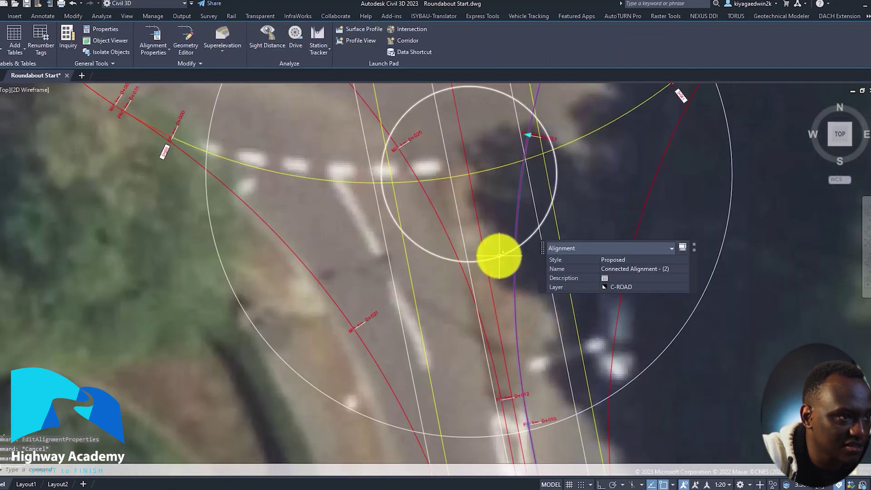
click(499, 256)
key(Escape)
scroll(500, 261, down, 2)
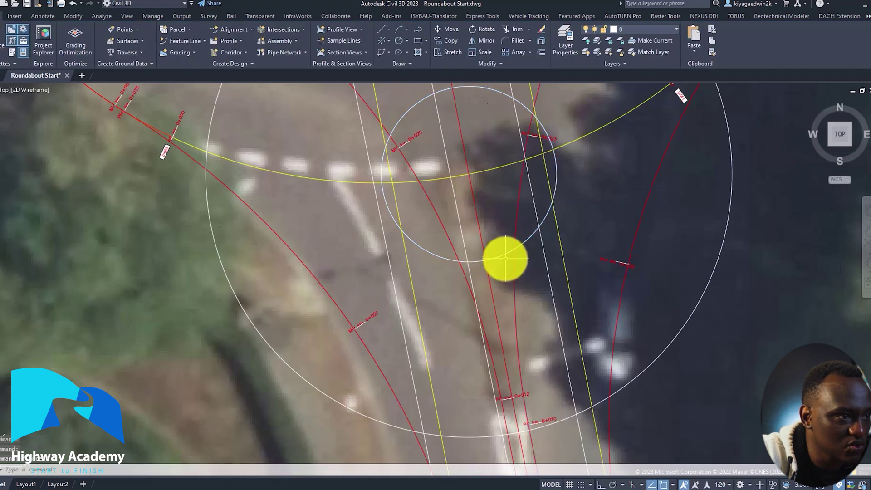
scroll(457, 272, down, 2)
mouse_move(457, 272)
middle_down()
mouse_move(451, 363)
mouse_move(458, 314)
middle_up()
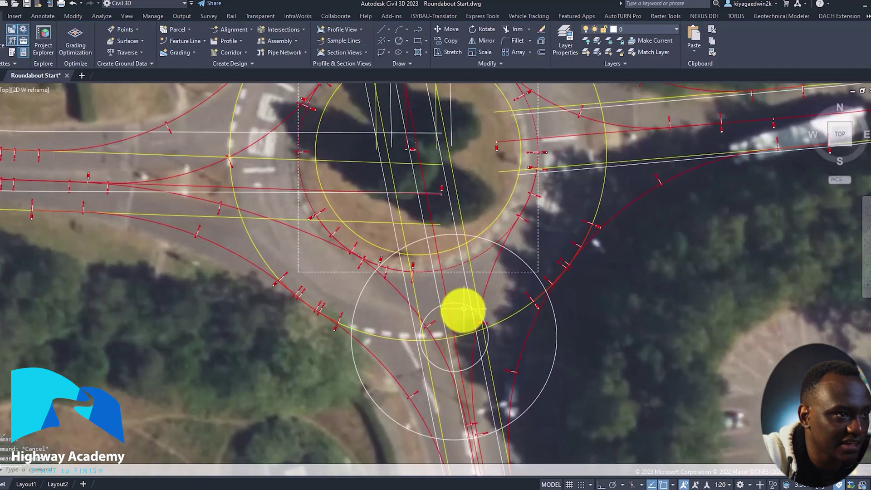
scroll(477, 272, down, 3)
middle_drag(478, 272, 490, 299)
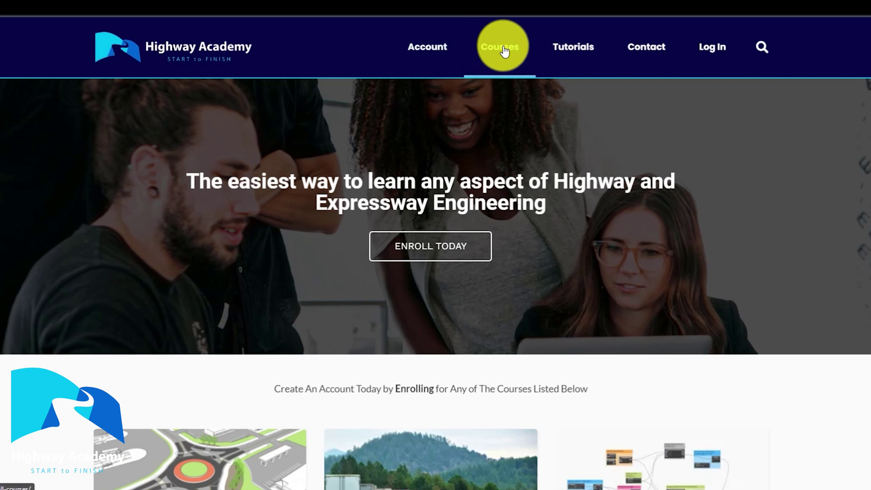
Step: Switch to the Highway Academy website and open the Ultimate Design Guide to Roundabout Design from its course list
click(500, 47)
scroll(408, 252, down, 5)
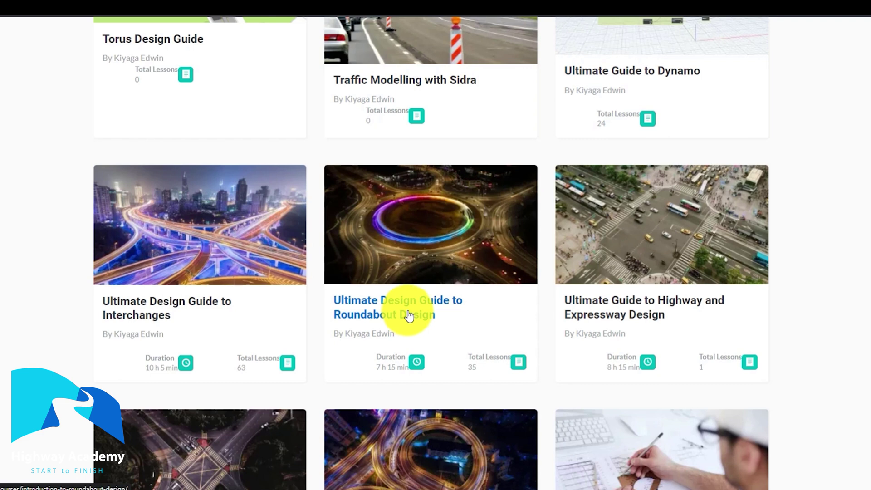
click(408, 316)
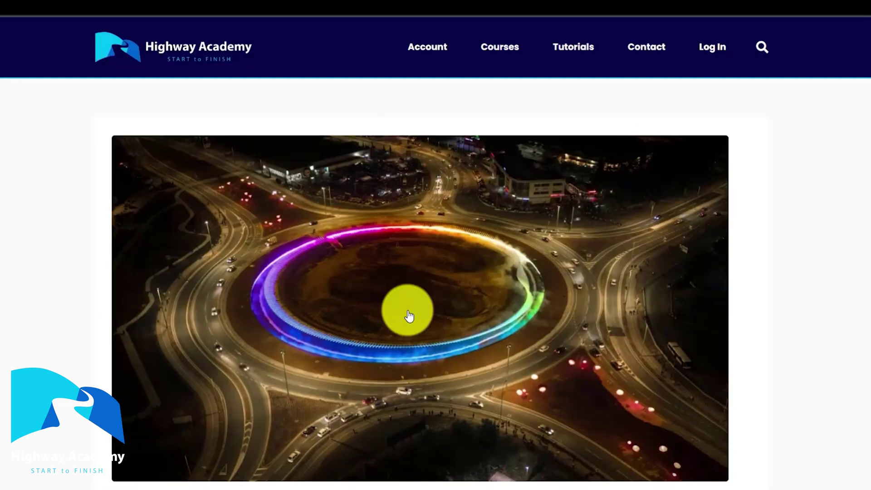
Step: Review the roundabout course's price, description and lesson list through section 2
scroll(409, 316, down, 3)
scroll(408, 316, down, 3)
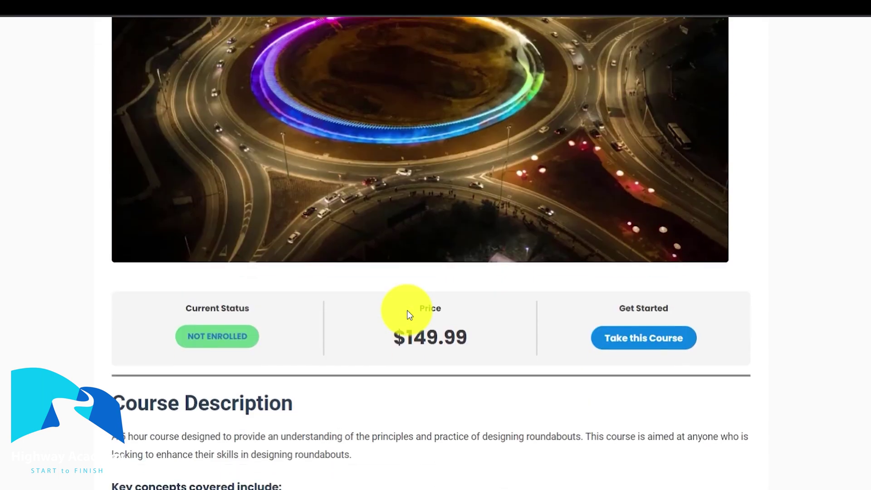
scroll(408, 313, down, 10)
scroll(409, 315, down, 10)
scroll(409, 314, down, 8)
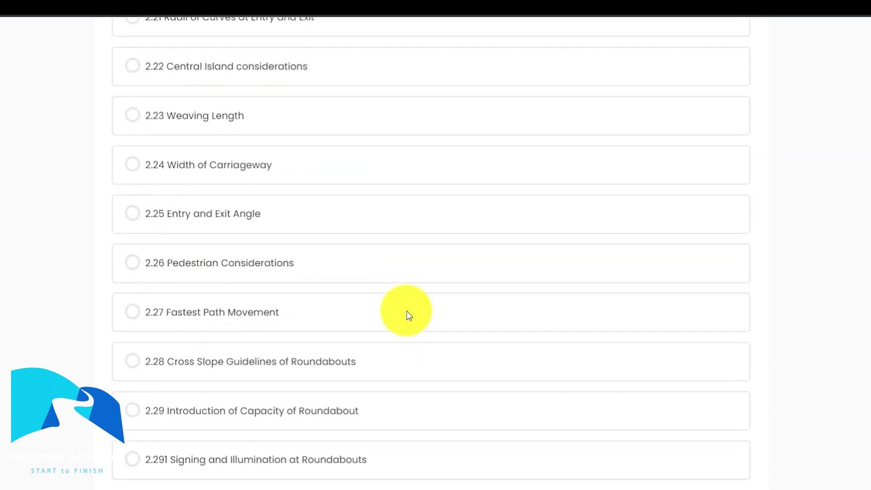
scroll(408, 314, down, 1)
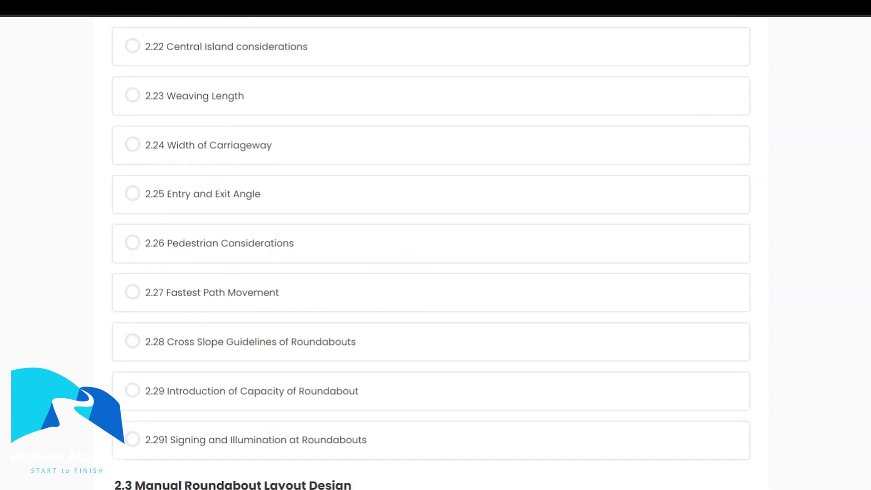